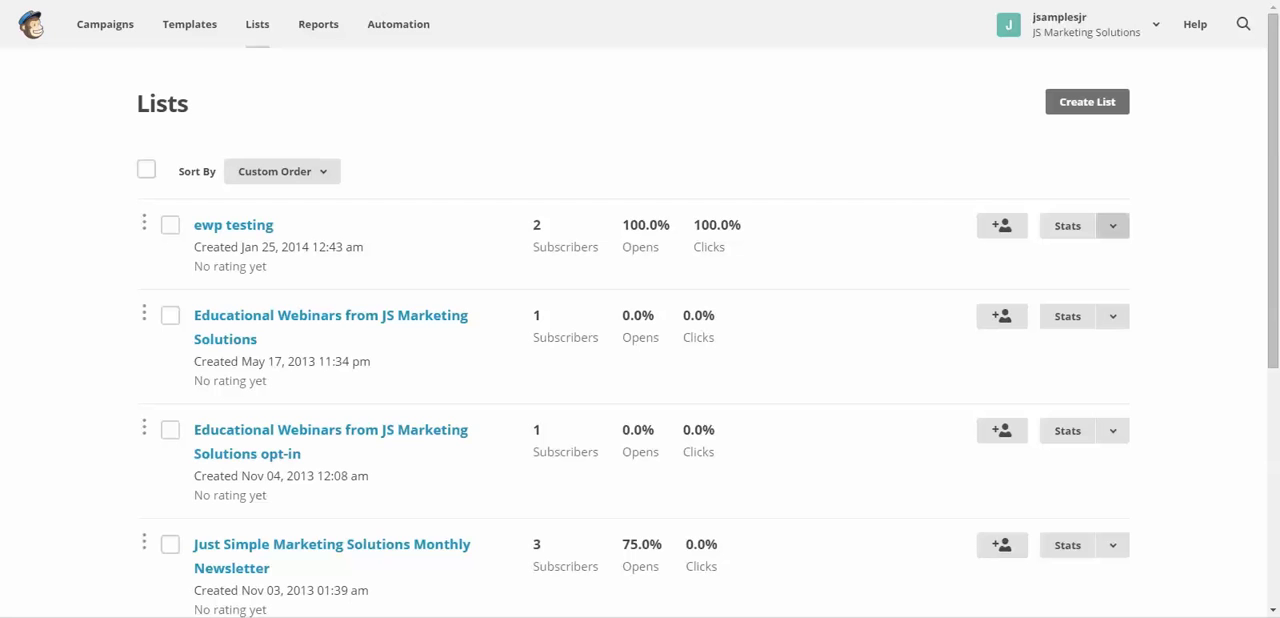
- Open the list fields and merge tags settings of the ewp testing list
click(1112, 226)
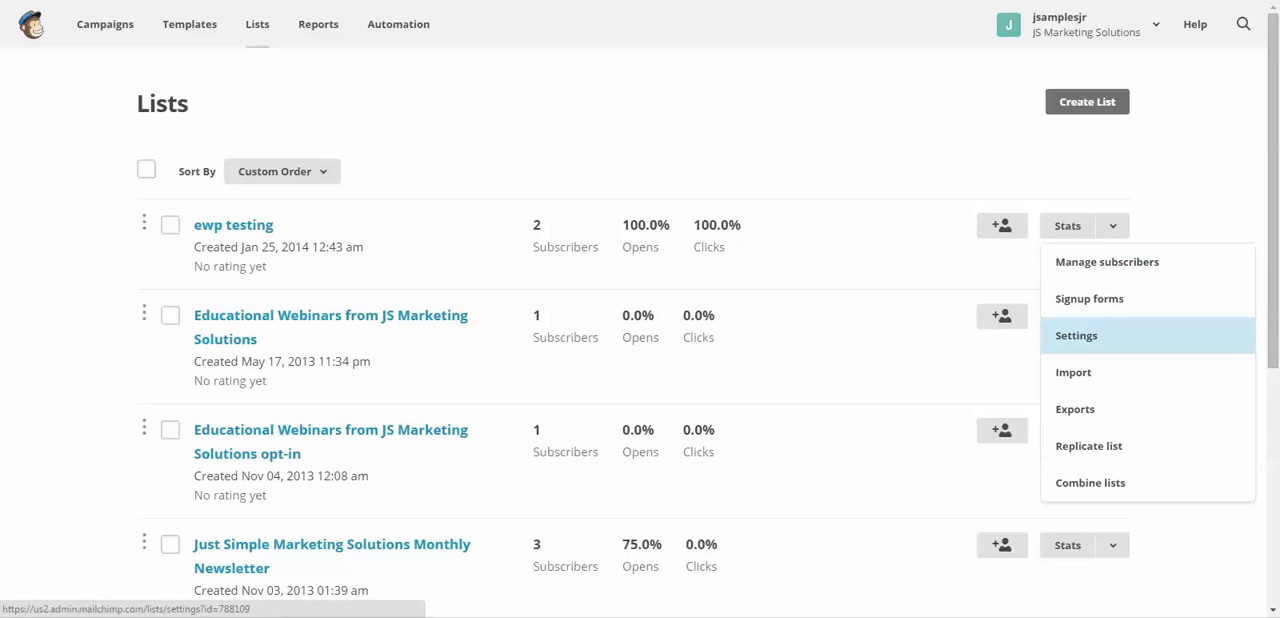
click(1100, 335)
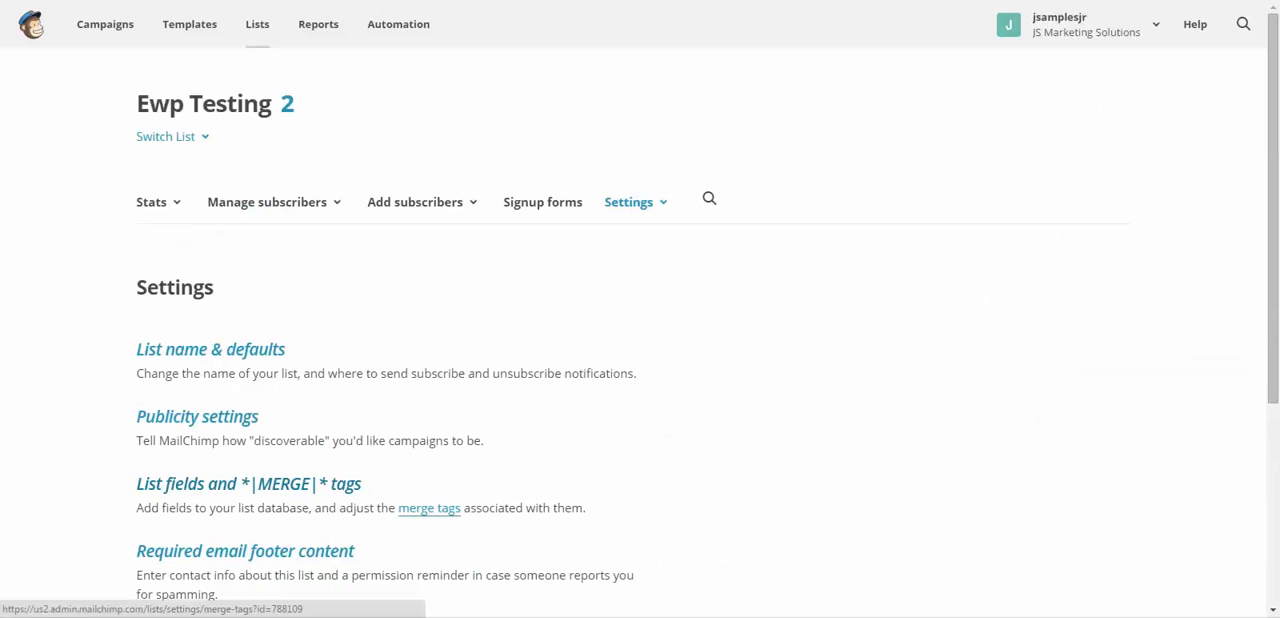
click(249, 484)
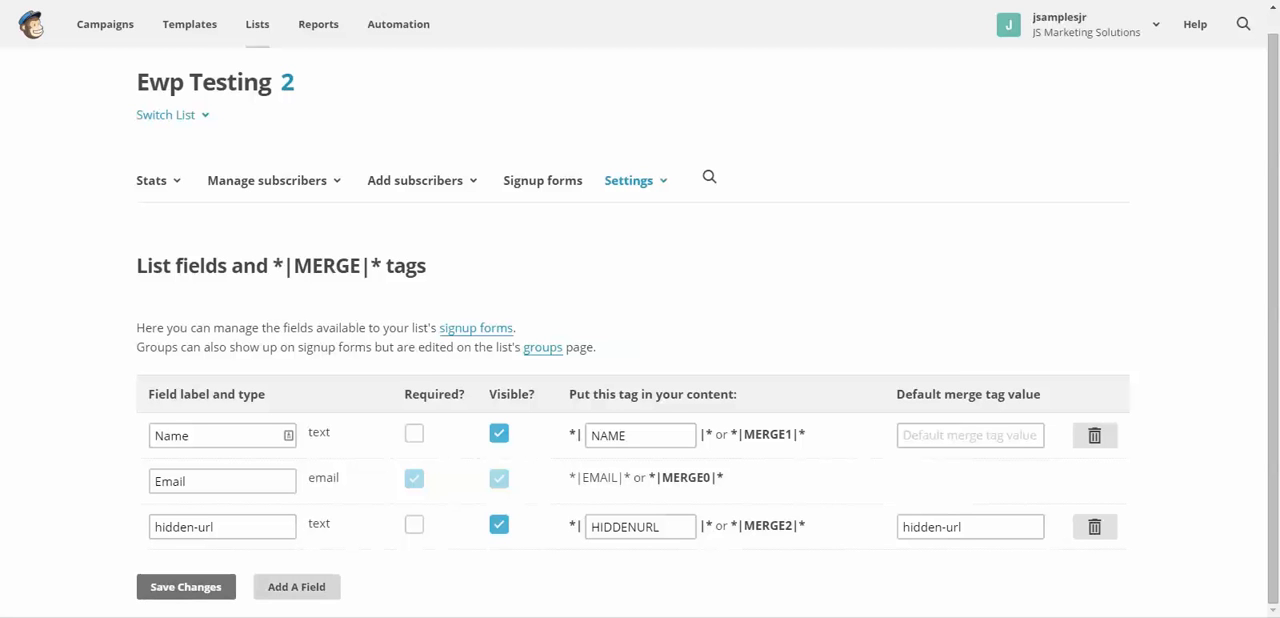
- Add a text field to the list and label it "Event url"
click(296, 587)
scroll(640, 350, down, 1)
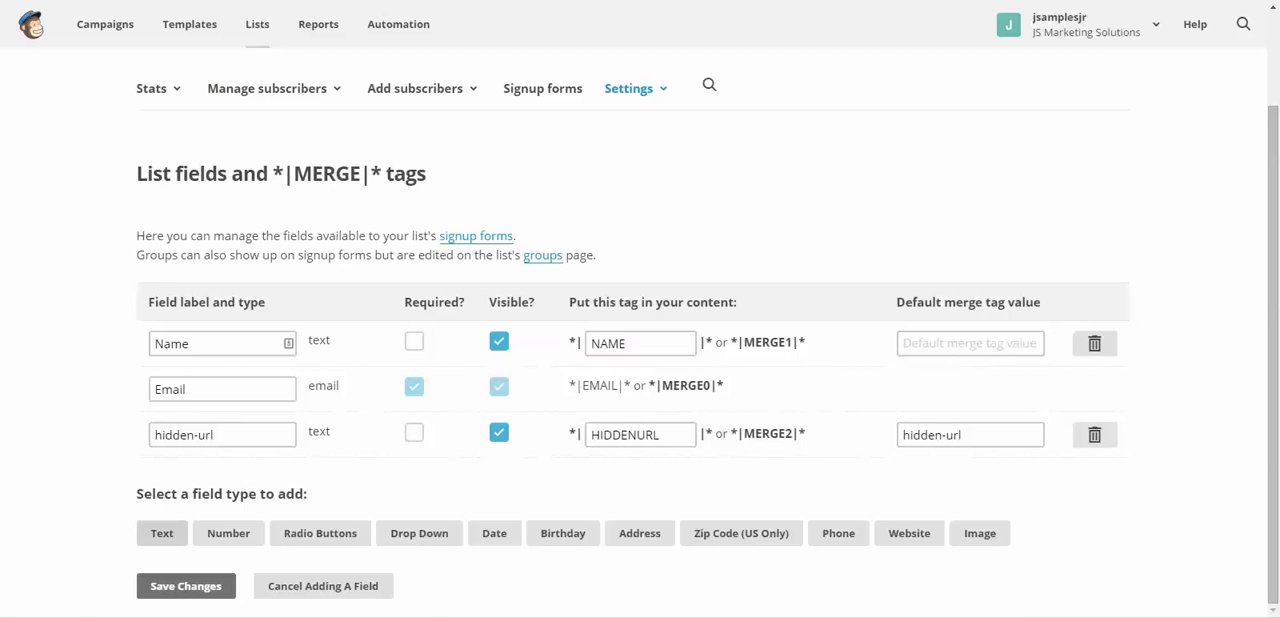
click(162, 533)
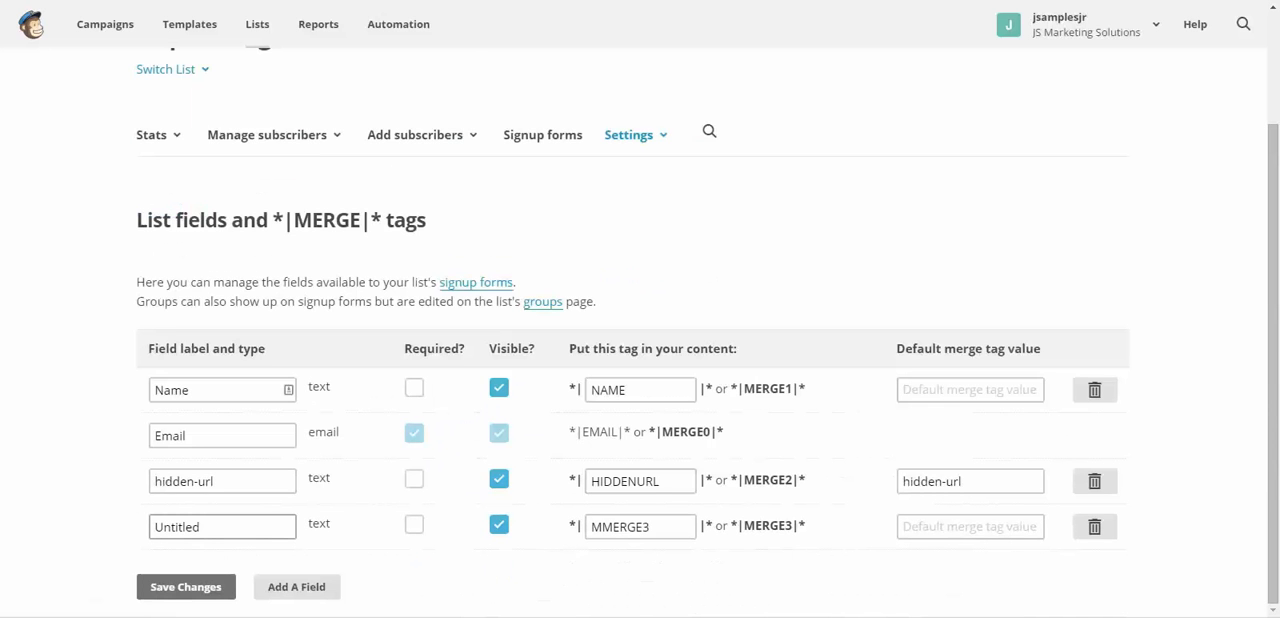
click(215, 527)
key(ctrl+a)
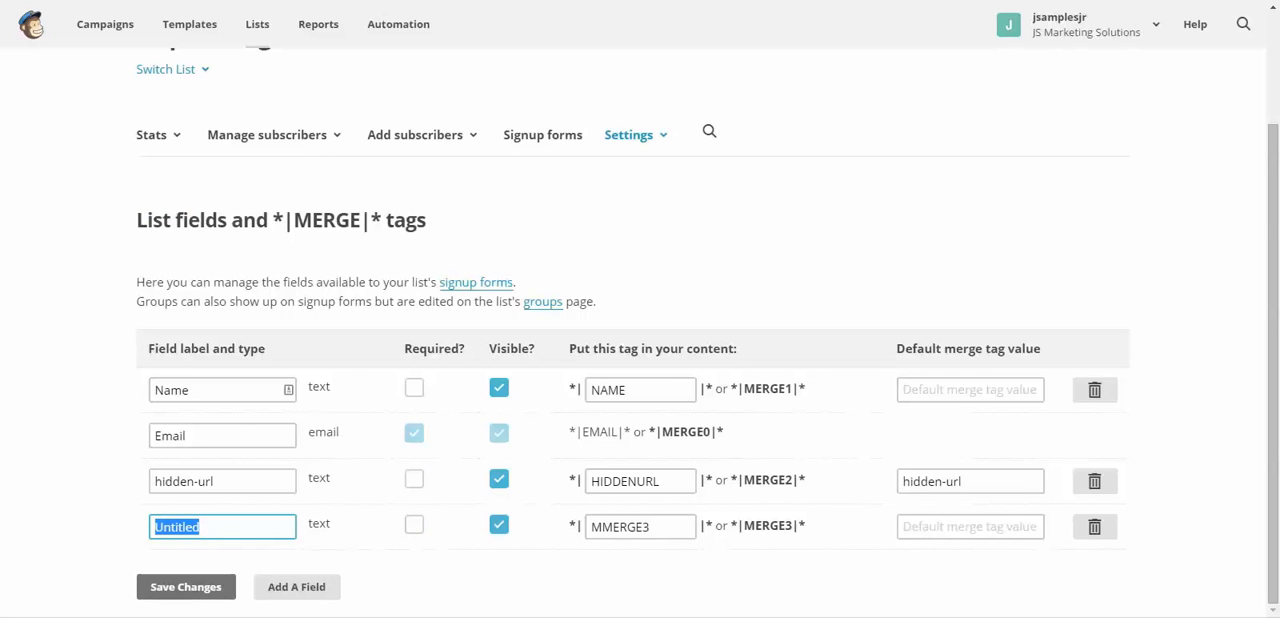
text(E)
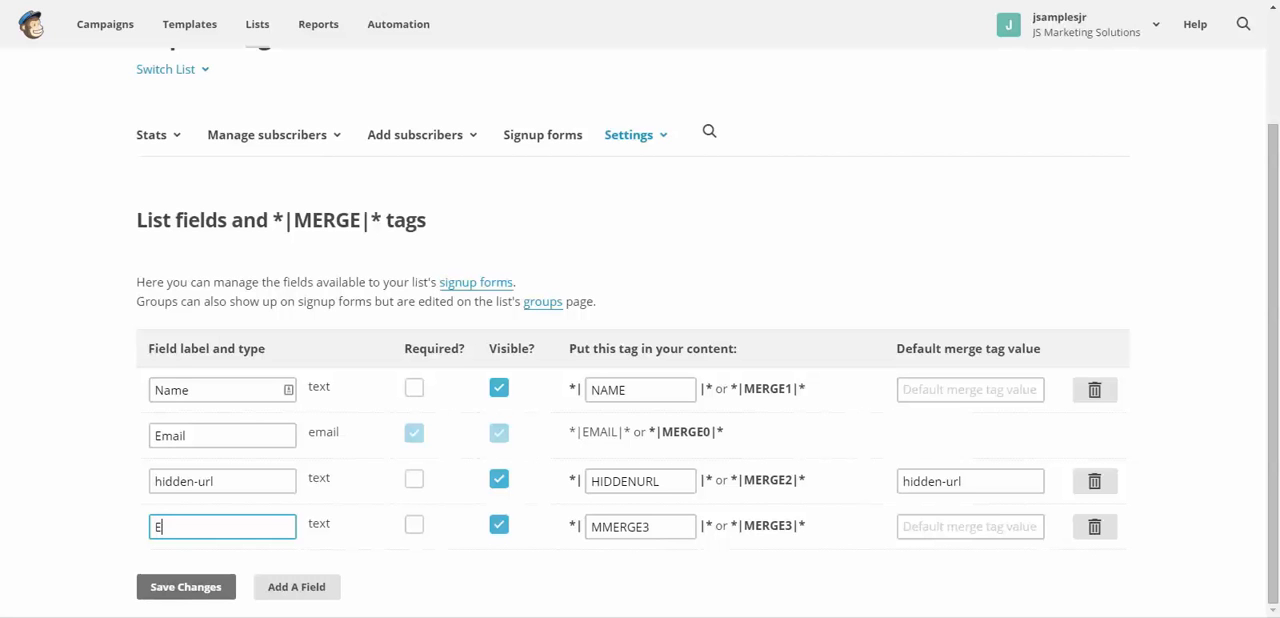
text(vent url)
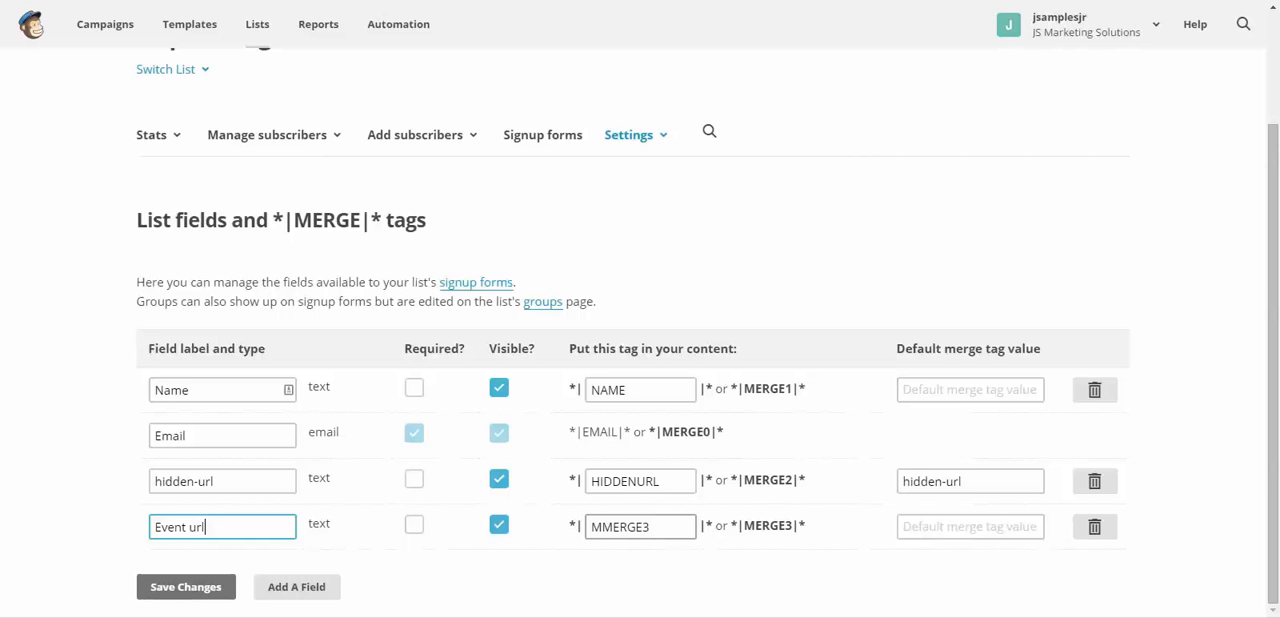
- Set the new field's merge tag to EVENTURL
drag(652, 527, 589, 527)
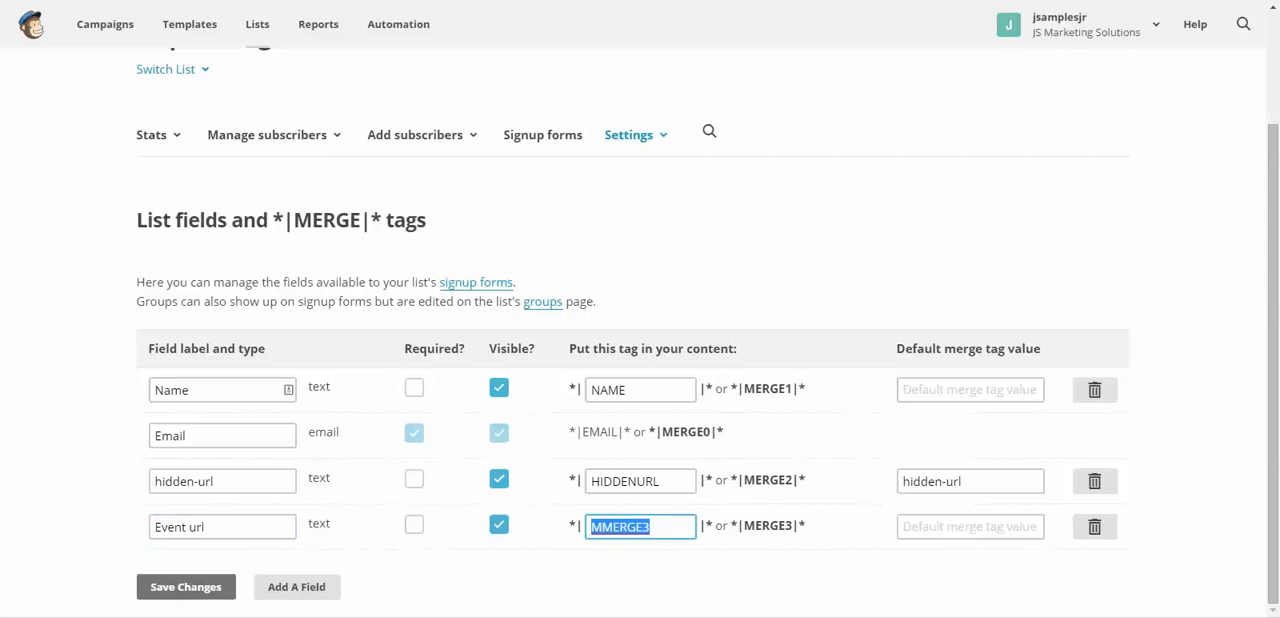
click(652, 527)
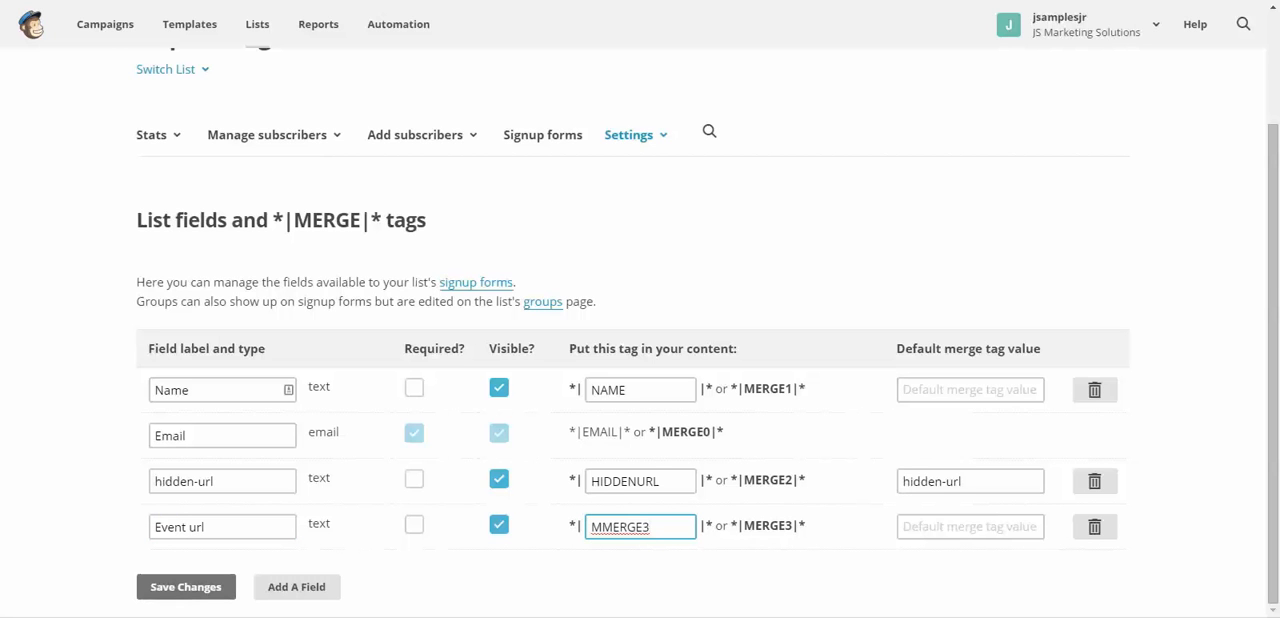
text(EV)
text(R)
key(BackSpace)
key(BackSpace)
key(BackSpace)
key(BackSpace)
key(BackSpace)
key(BackSpace)
key(BackSpace)
key(BackSpace)
key(BackSpace)
key(BackSpace)
text(EVENTURL)
click(970, 527)
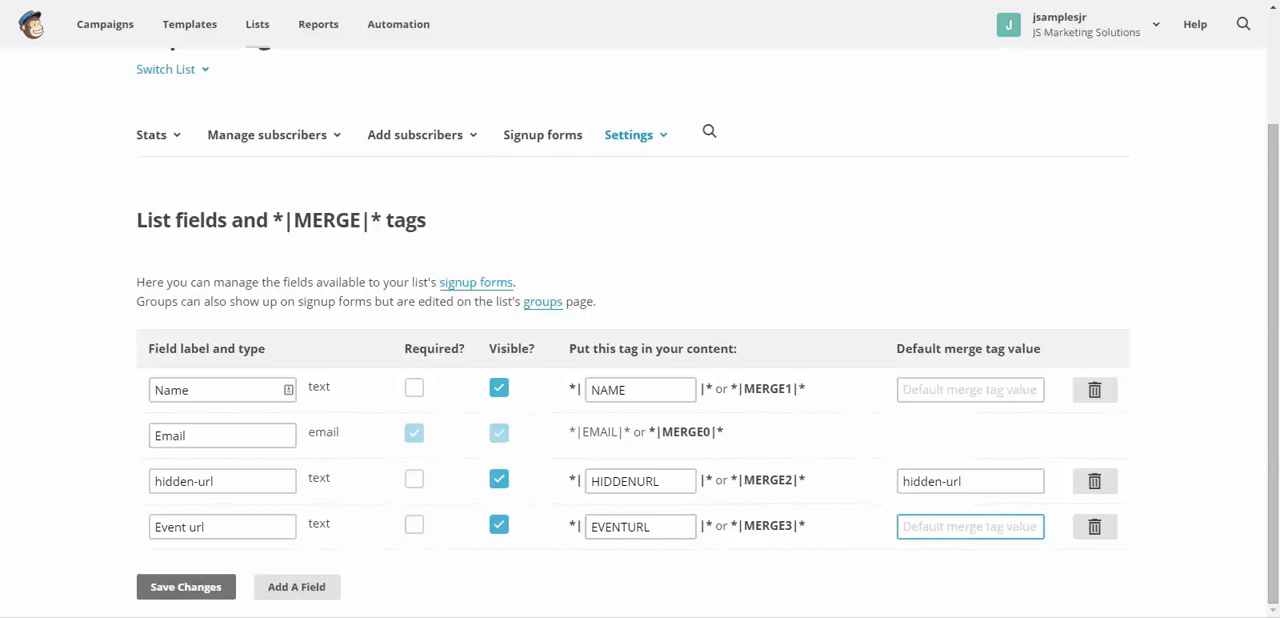
text(E)
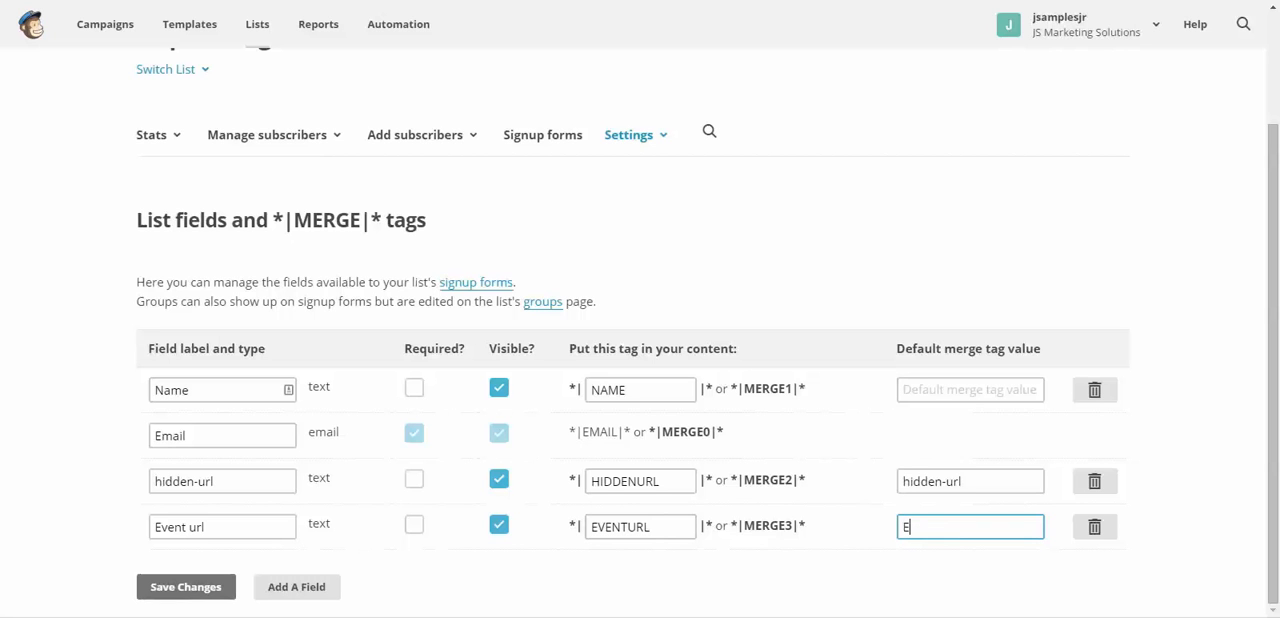
text(VEN)
key(BackSpace)
key(BackSpace)
key(BackSpace)
key(BackSpace)
key(Tab)
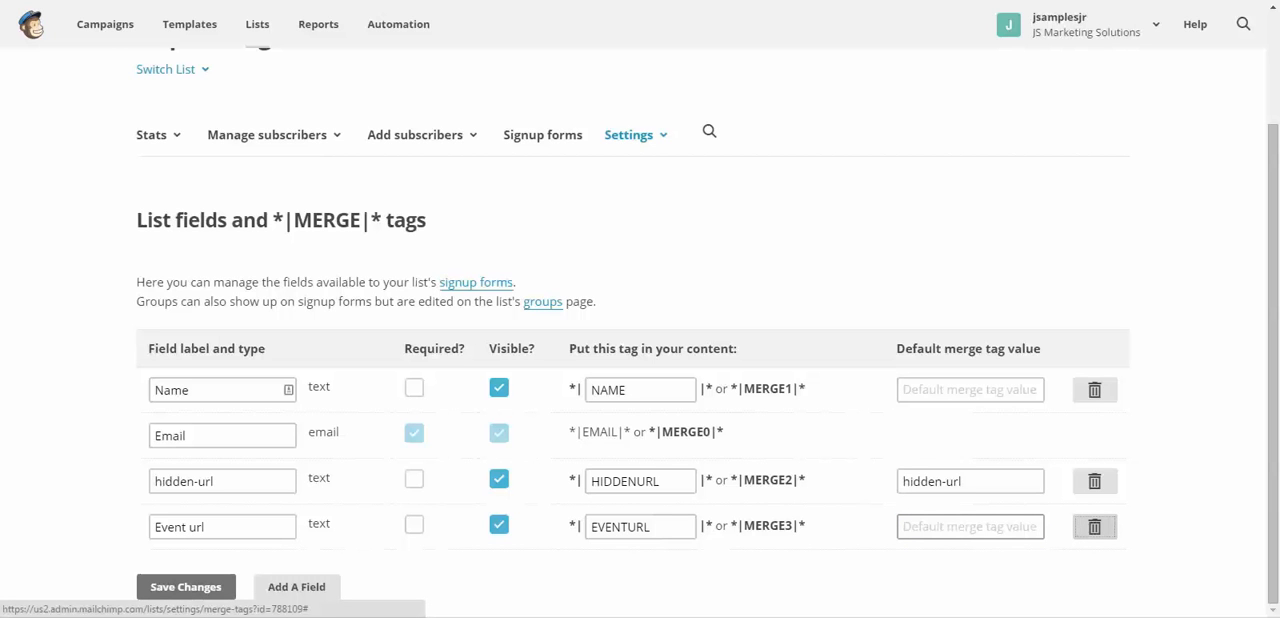
key(shift+Tab)
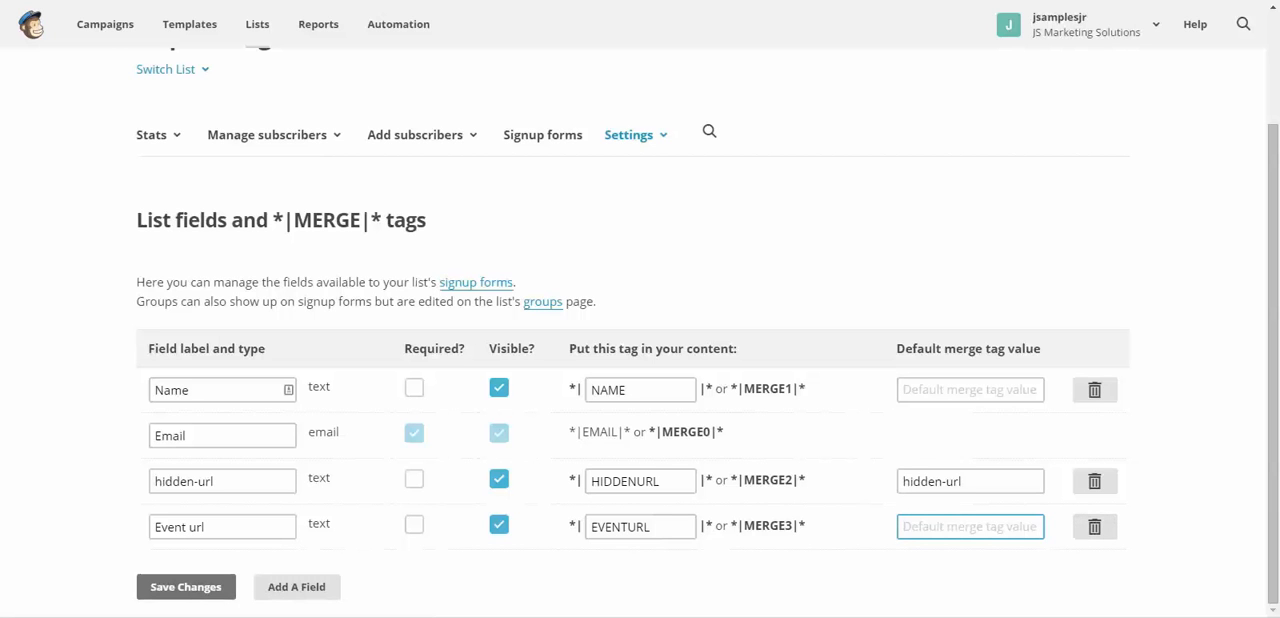
text(HE)
key(BackSpace)
text(IDDEN)
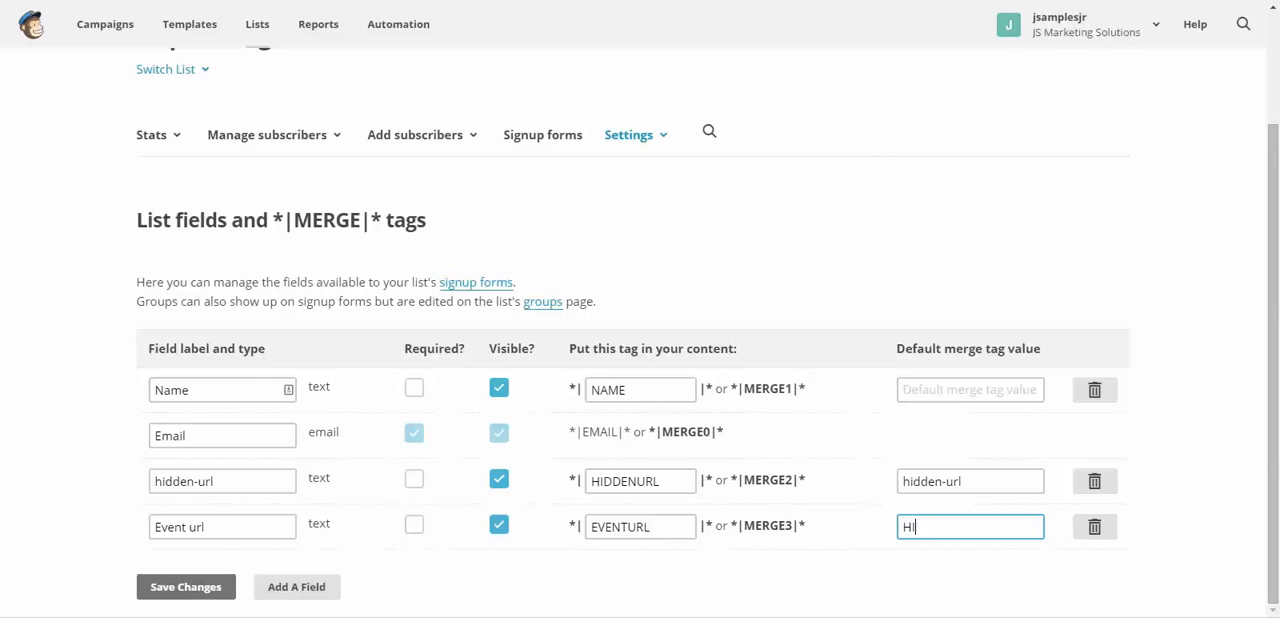
key(BackSpace)
key(BackSpace)
key(BackSpace)
key(BackSpace)
key(BackSpace)
key(BackSpace)
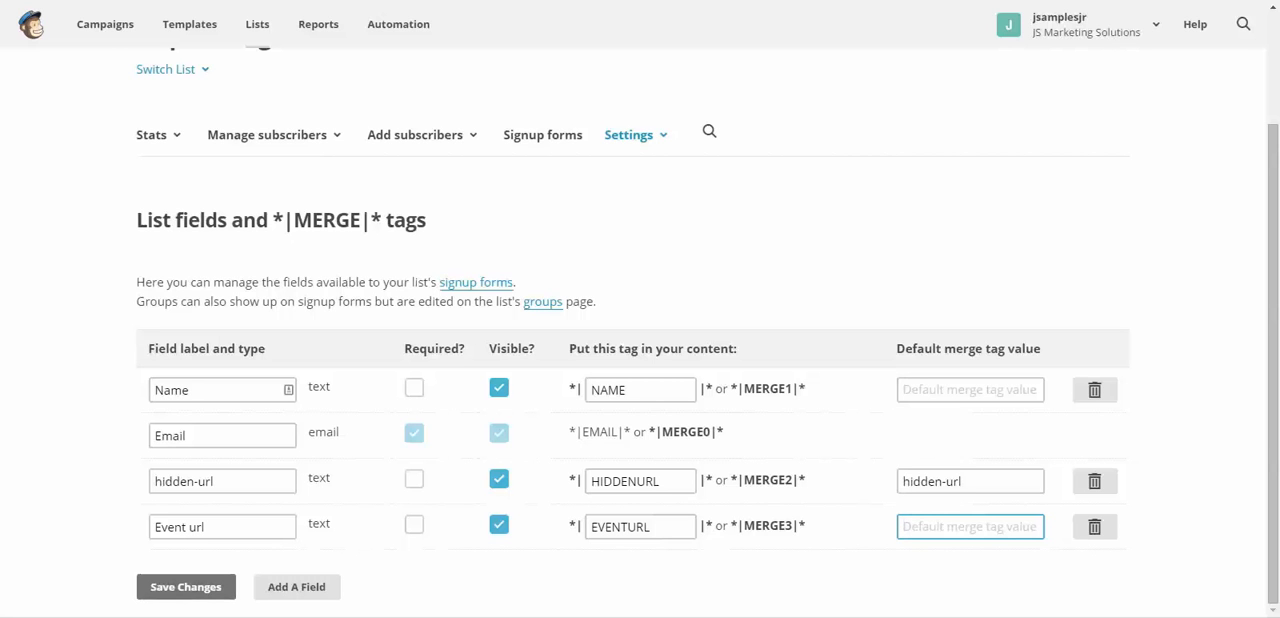
- Set the new field's default merge tag value and label to "event url" and save the field changes
text(event url)
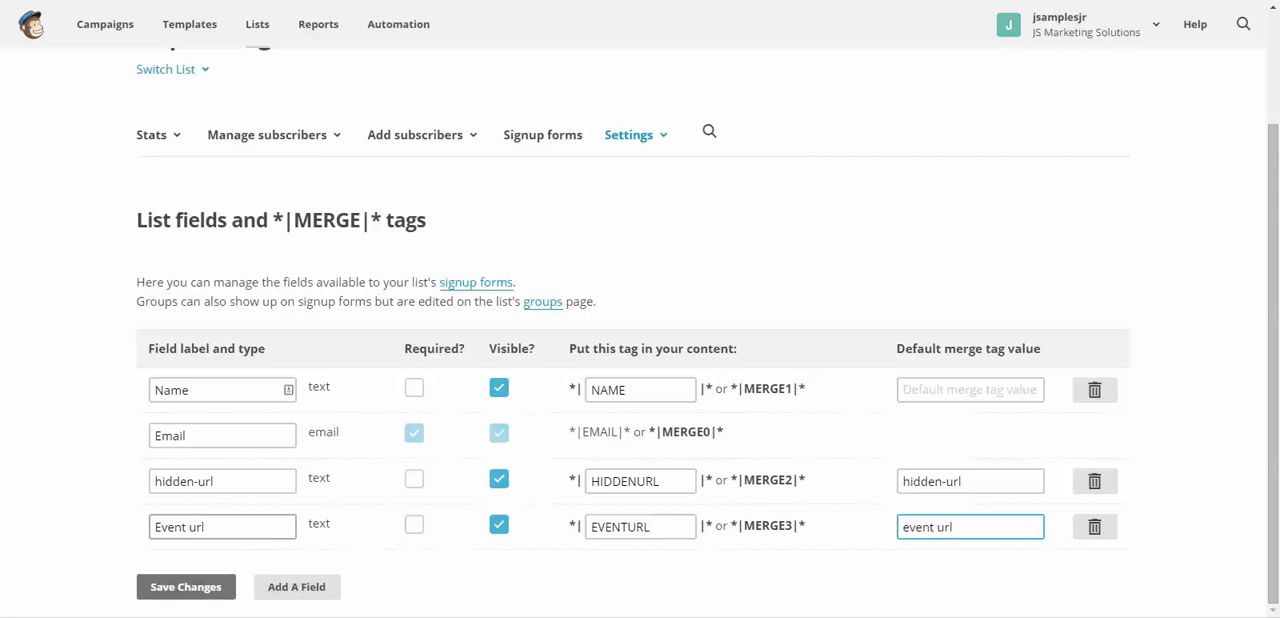
click(155, 527)
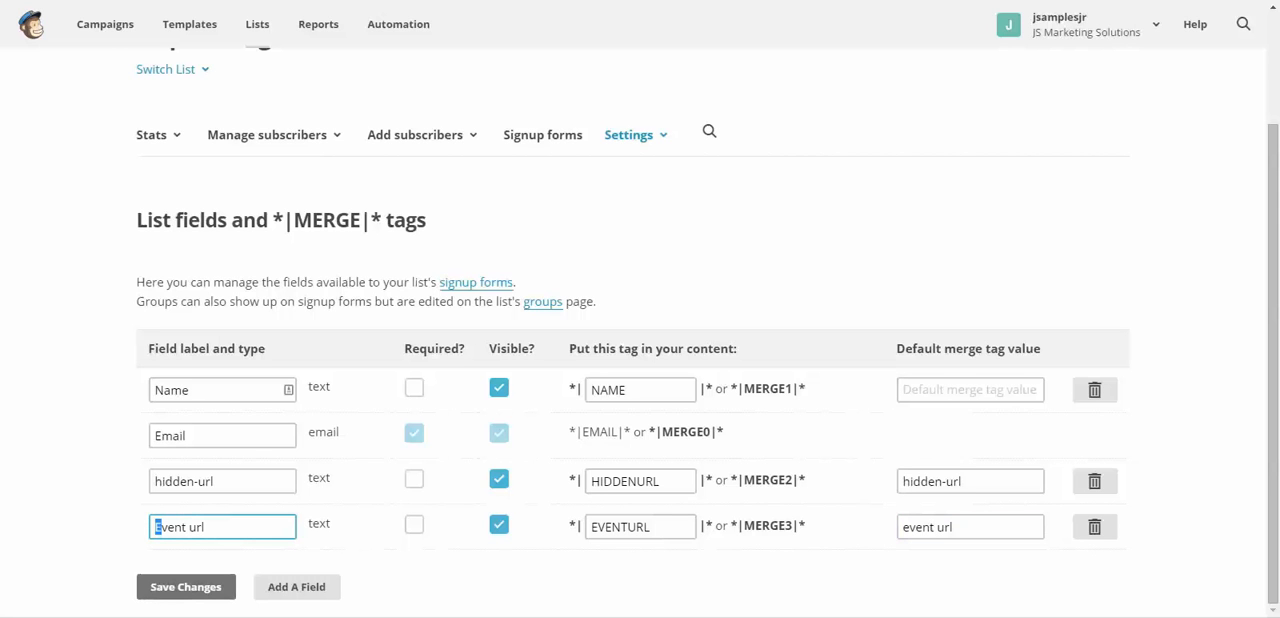
text(e)
key(End)
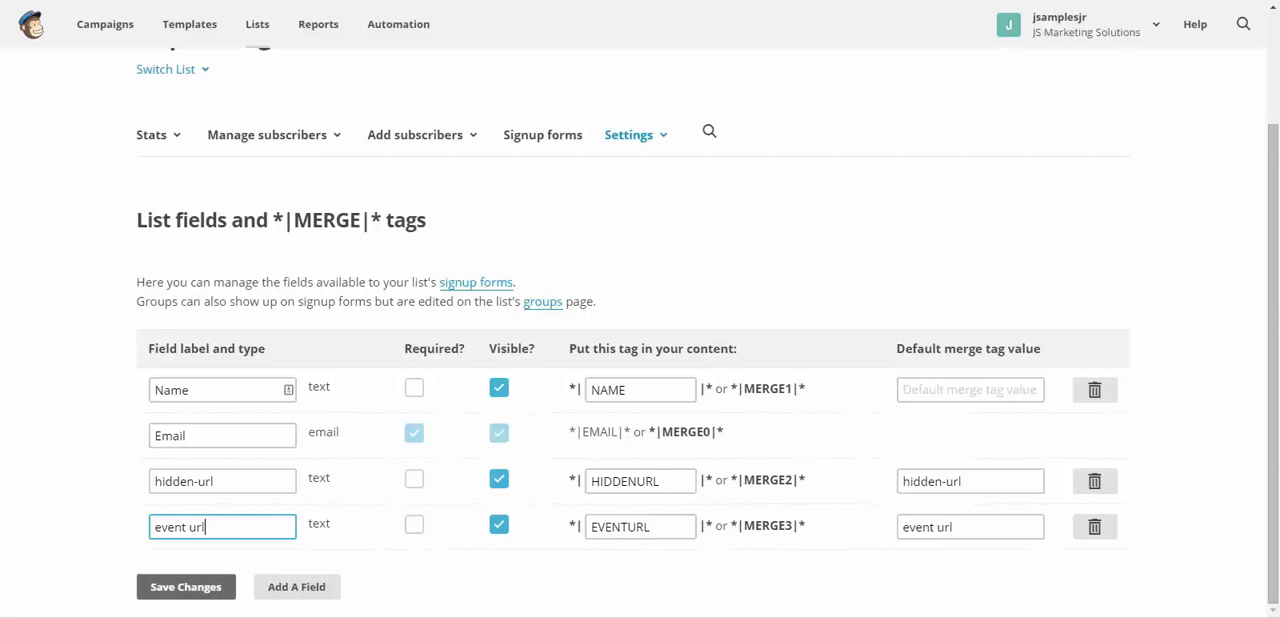
click(186, 587)
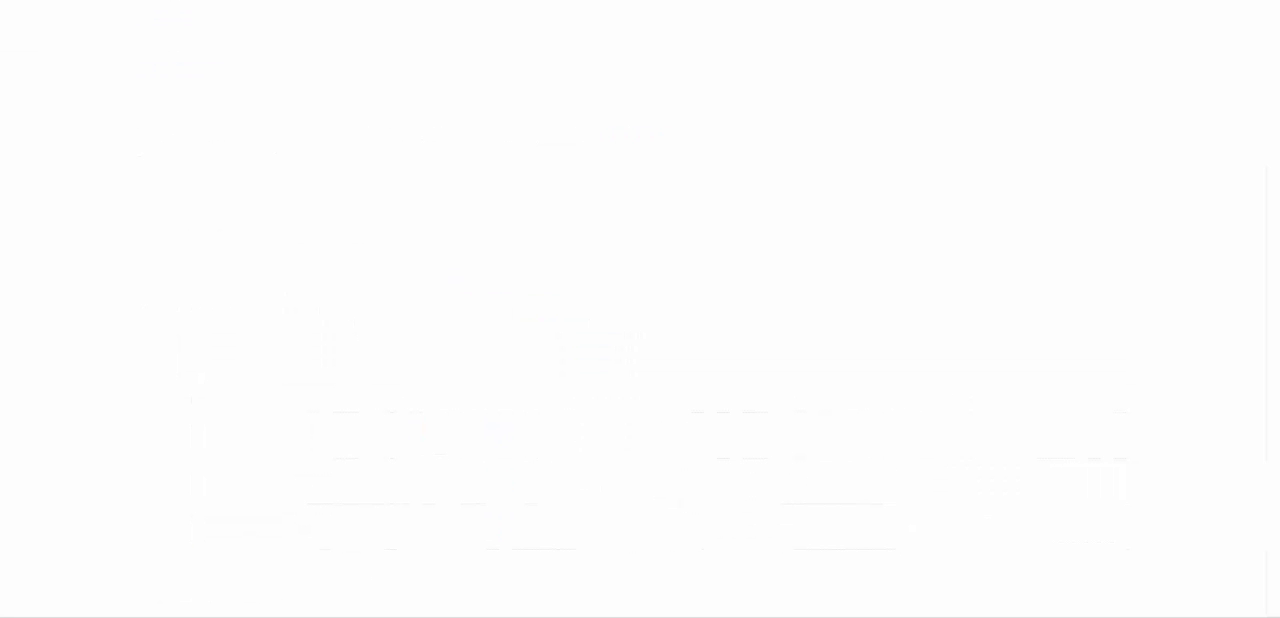
- Copy the EVENTURL merge tag into the untitled Notepad document and move the Notepad window out of the way
scroll(640, 400, down, 2)
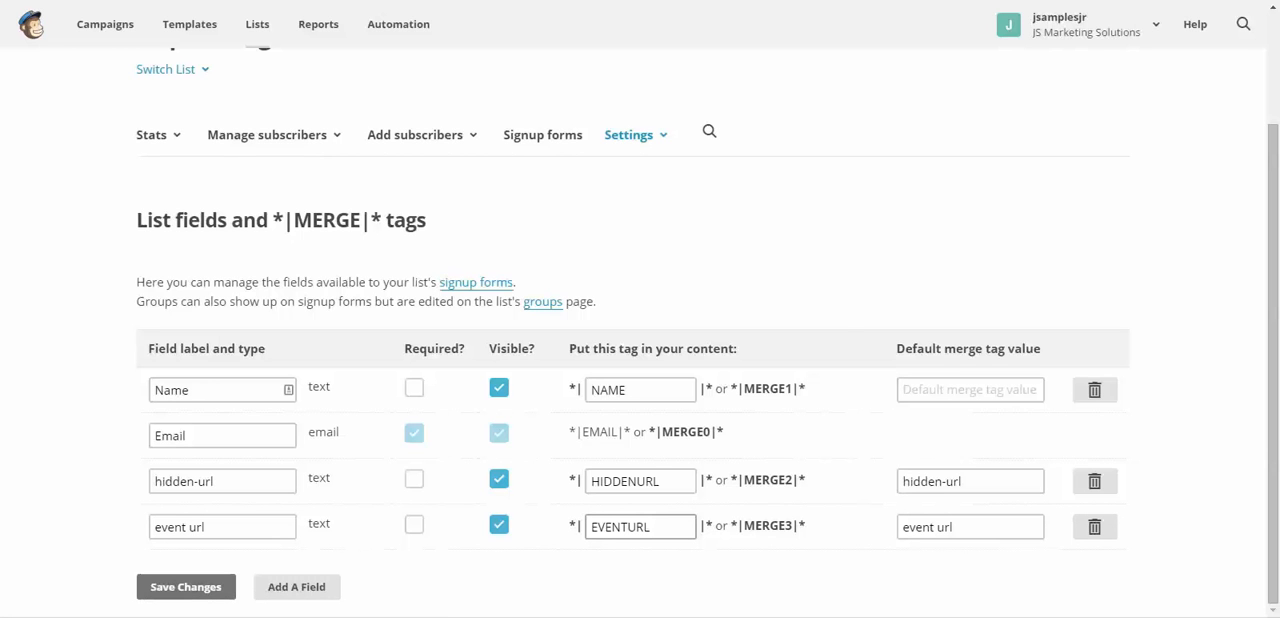
drag(651, 527, 590, 527)
key(ctrl+c)
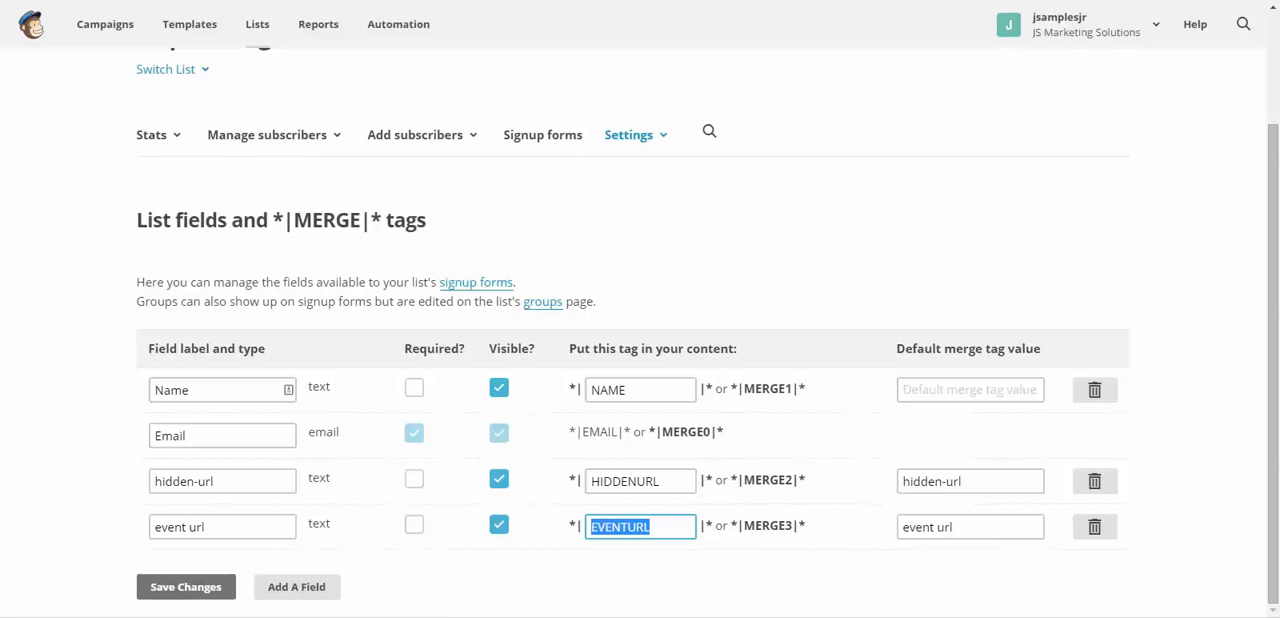
right_click(596, 527)
click(640, 278)
key(alt+Tab)
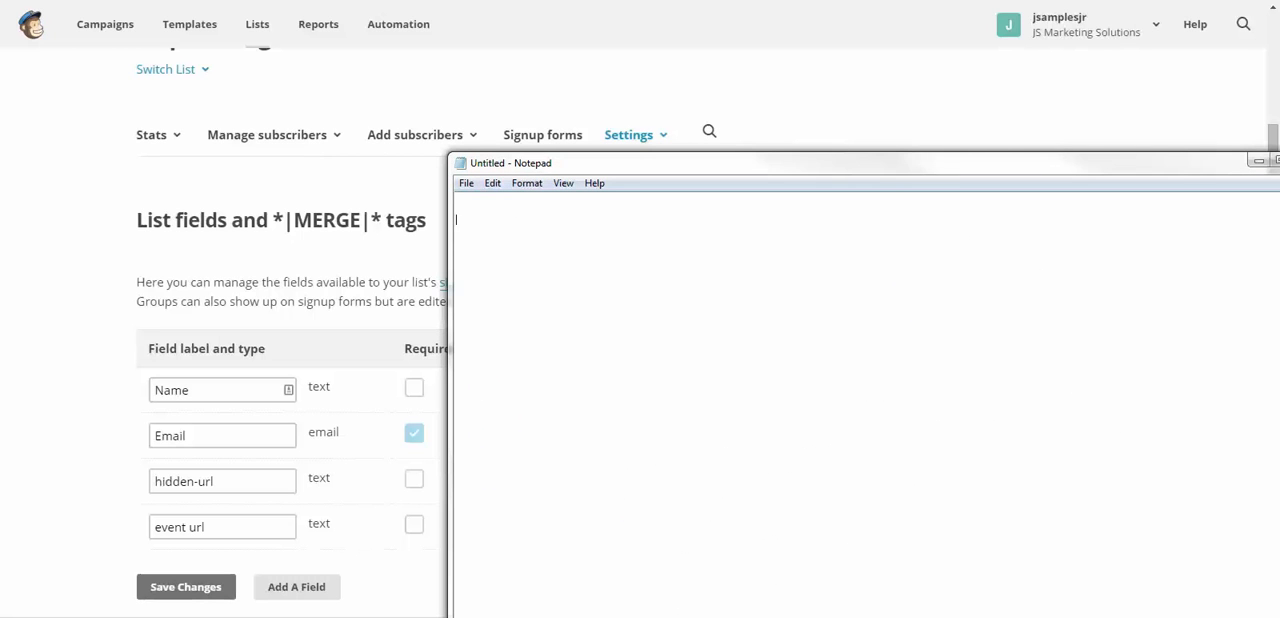
right_click(514, 262)
click(556, 329)
drag(560, 163, 1279, 152)
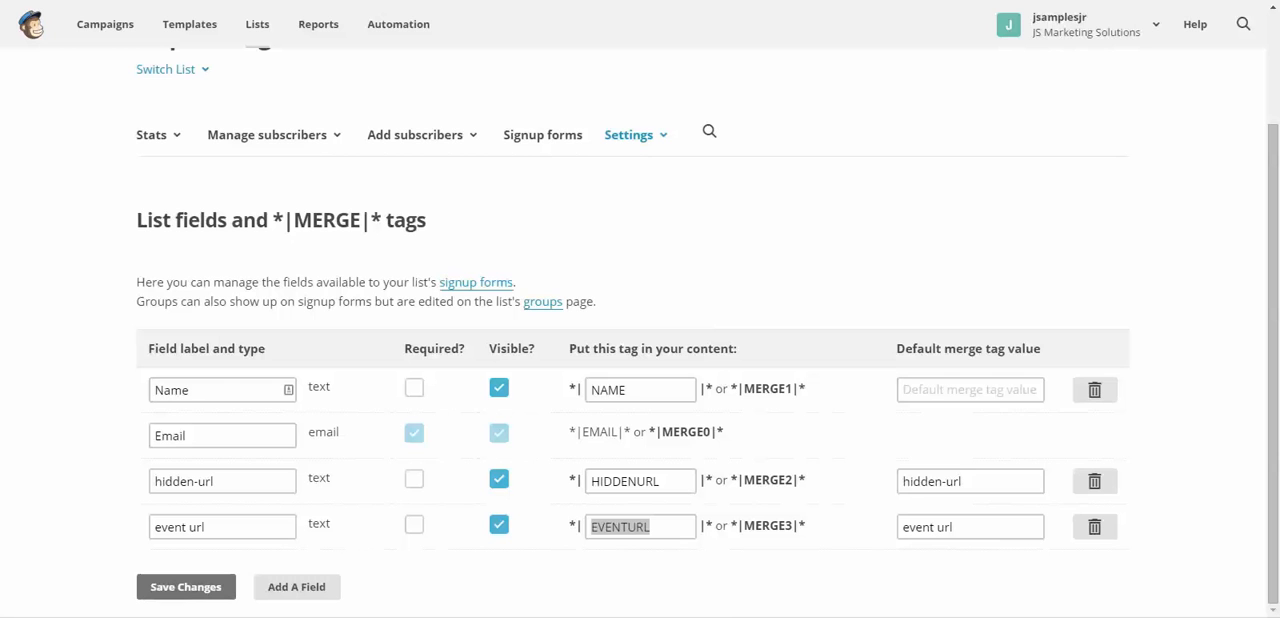
- Open the signup forms page of the Ewp Testing list
click(850, 490)
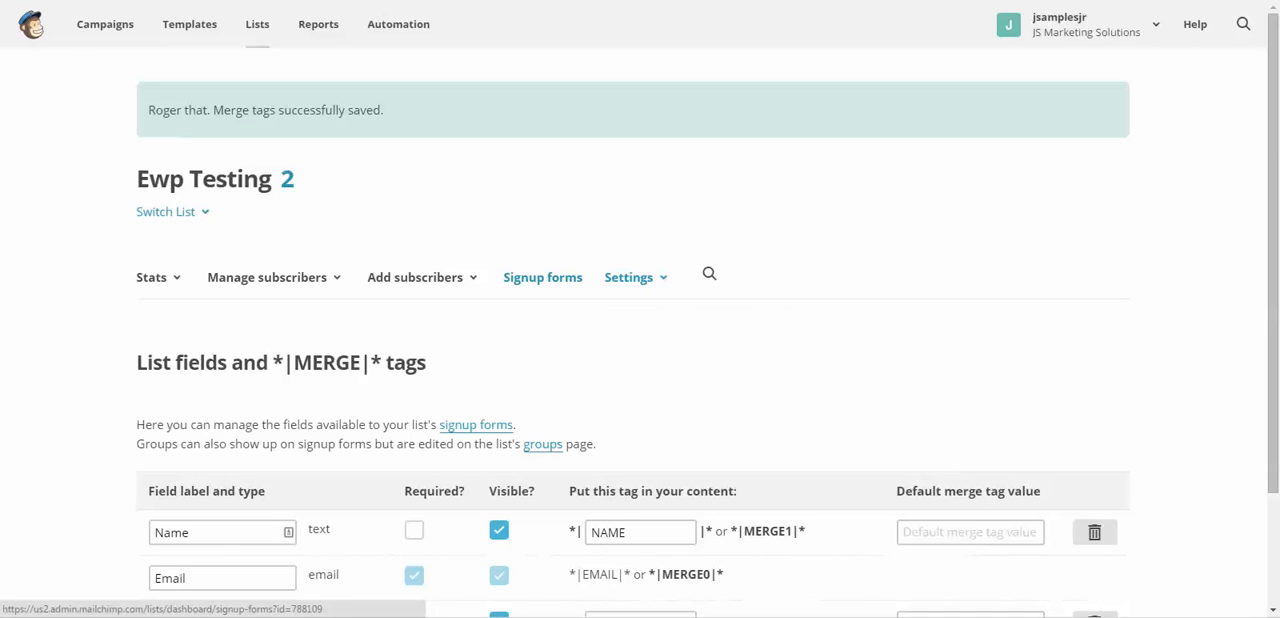
click(542, 277)
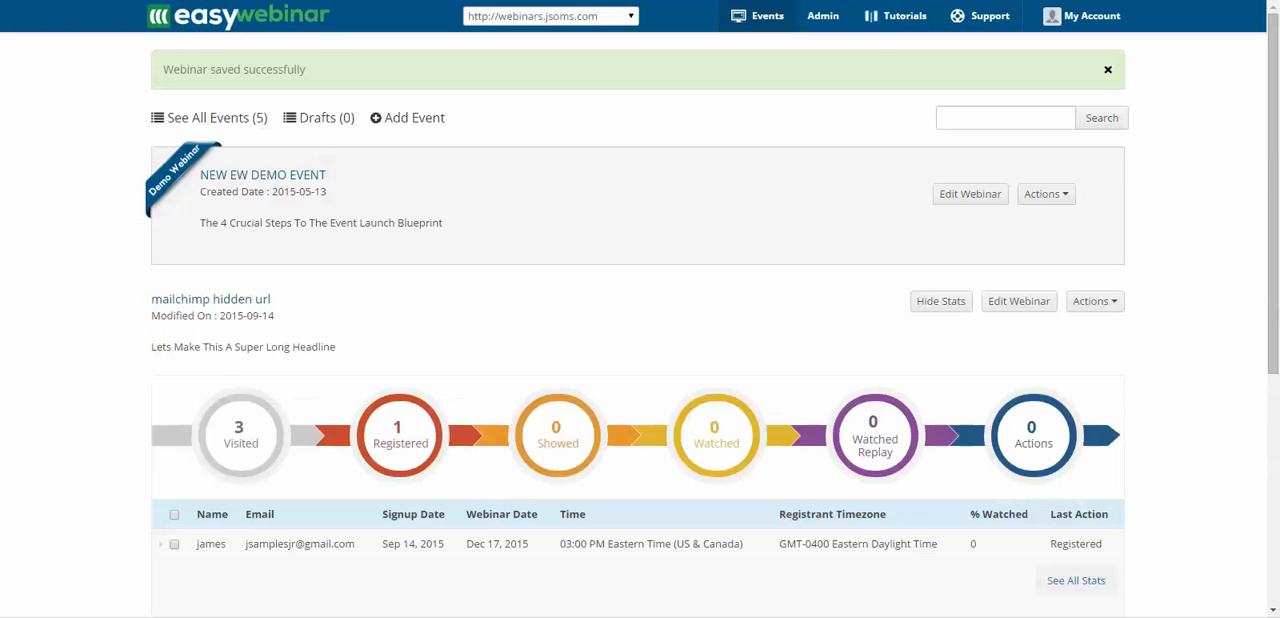
- Switch to EasyWebinar and view the webinar links of the "mailchimp hidden url" webinar
click(1095, 301)
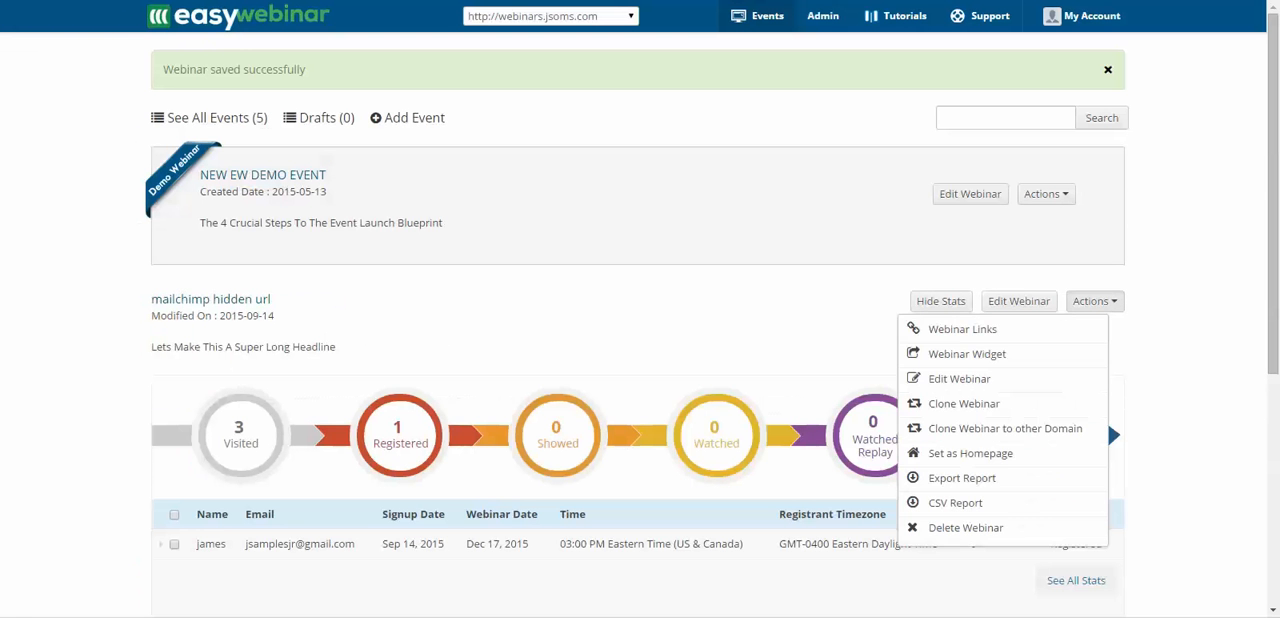
click(971, 354)
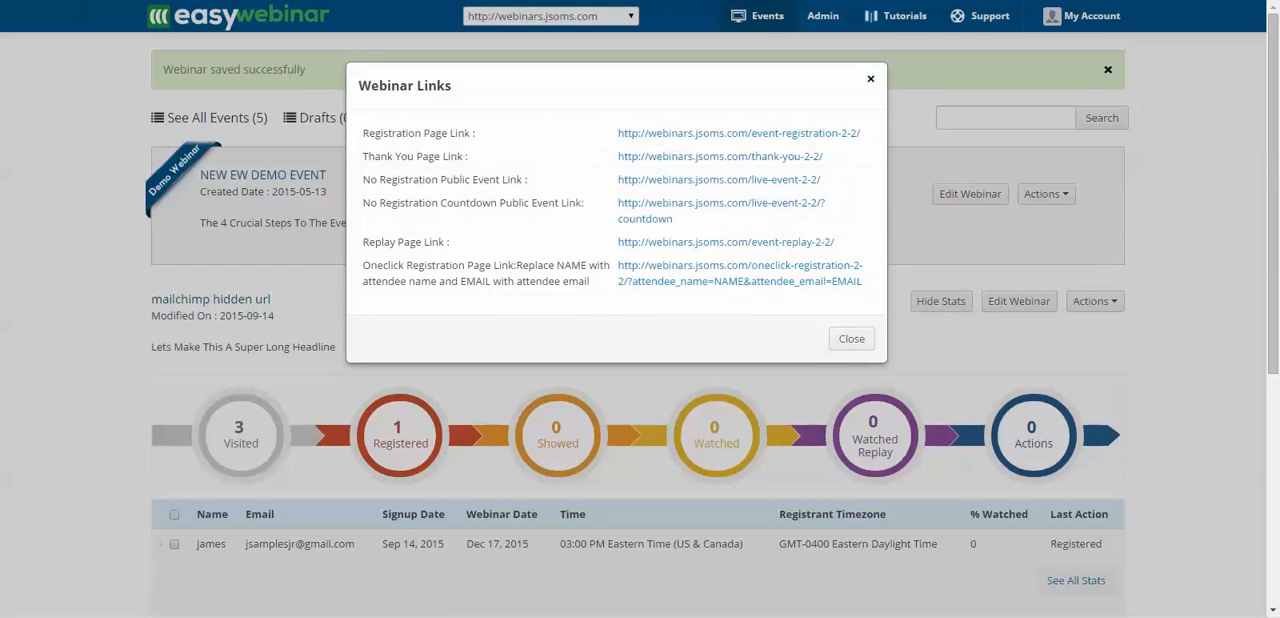
key(Escape)
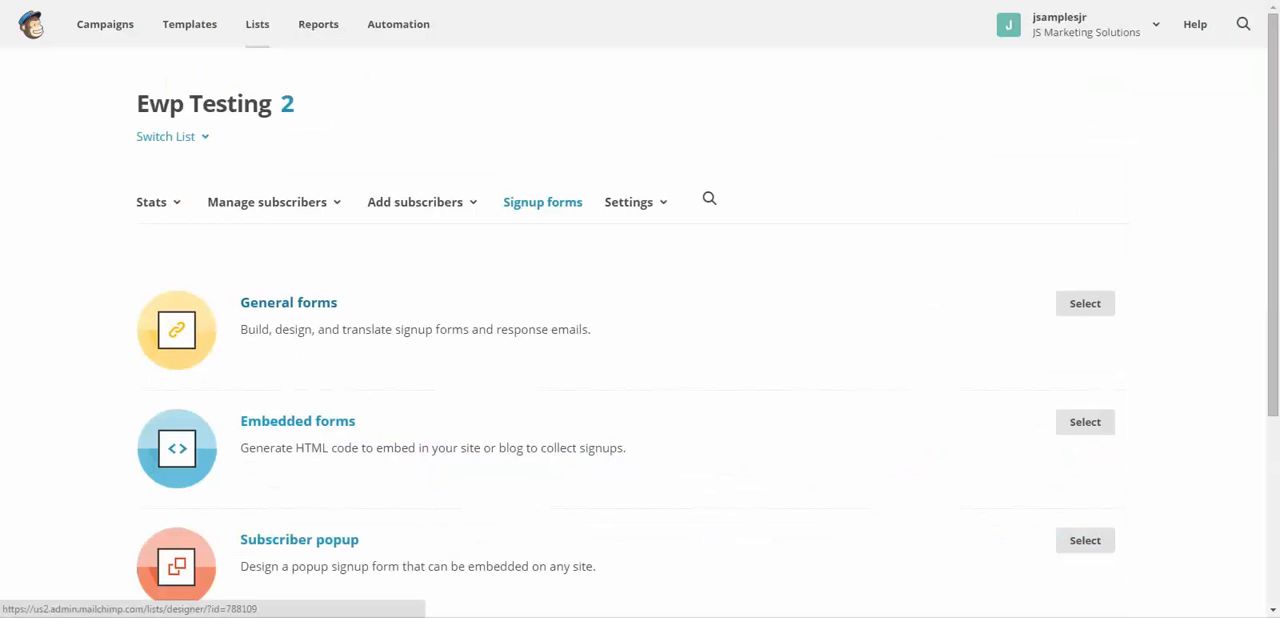
- Open the general forms builder of the Ewp Testing list and look over its signup form
click(288, 303)
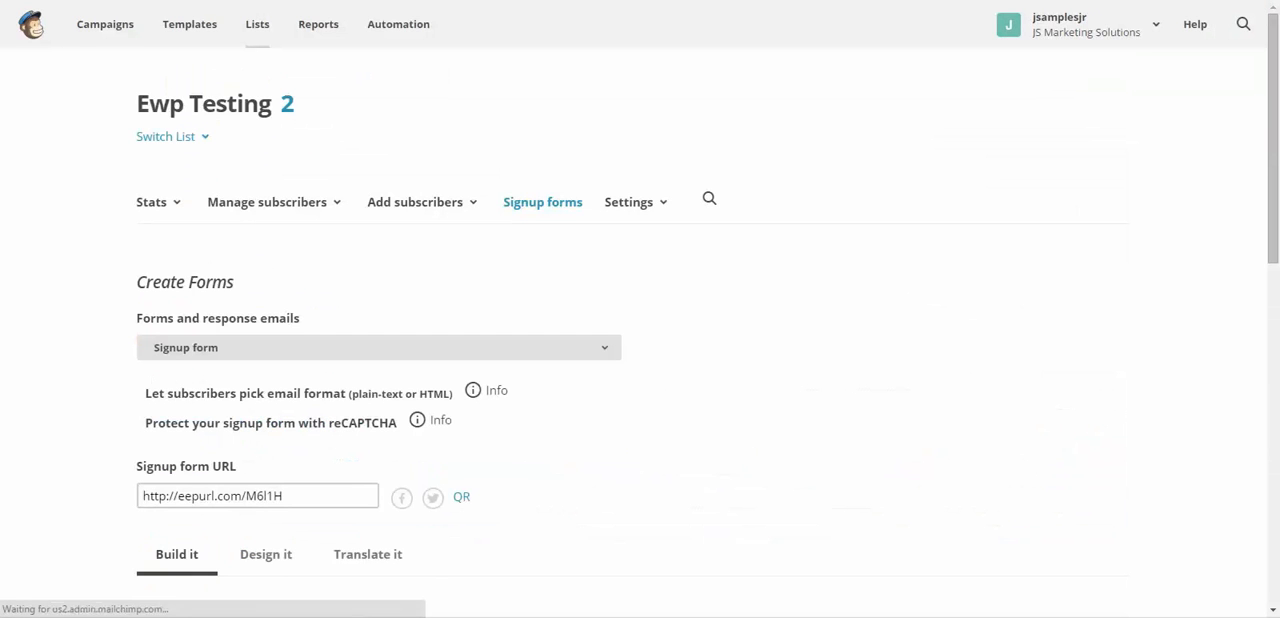
click(378, 348)
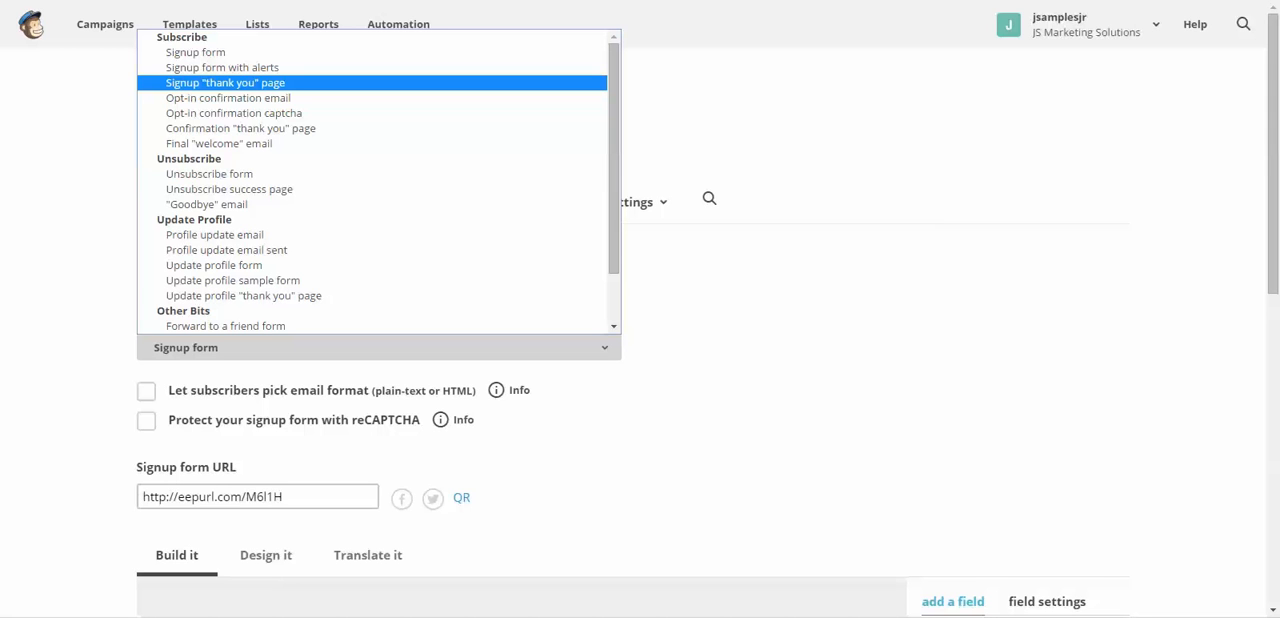
click(379, 348)
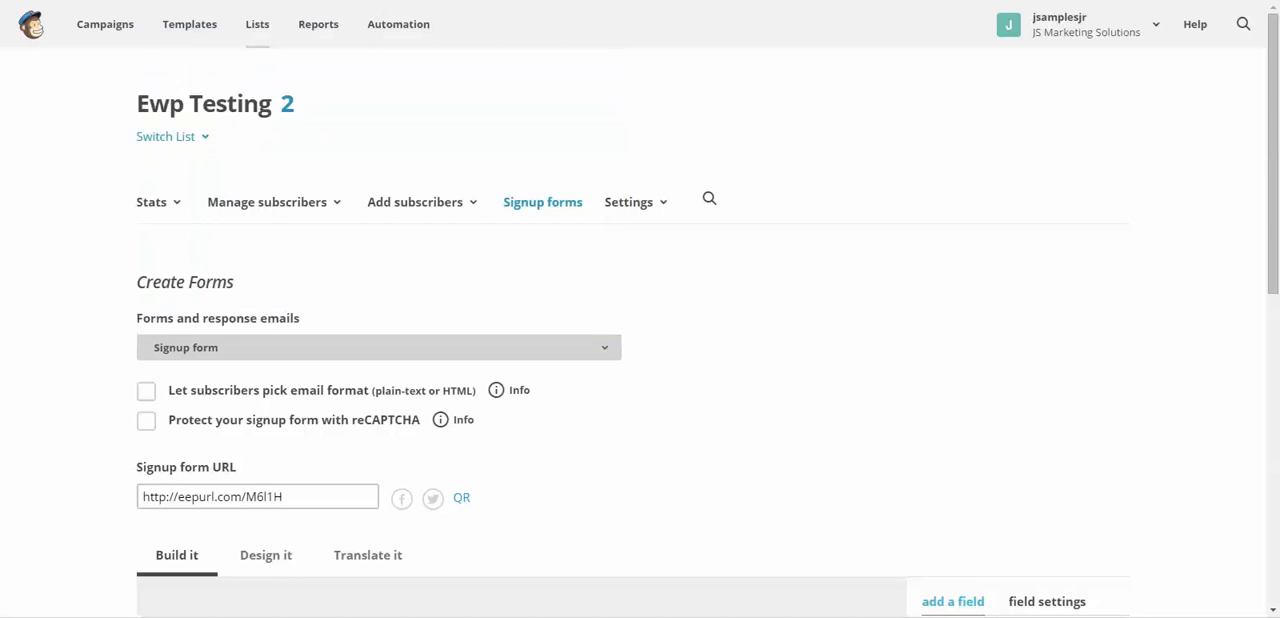
scroll(640, 400, down, 7)
scroll(640, 400, up, 5)
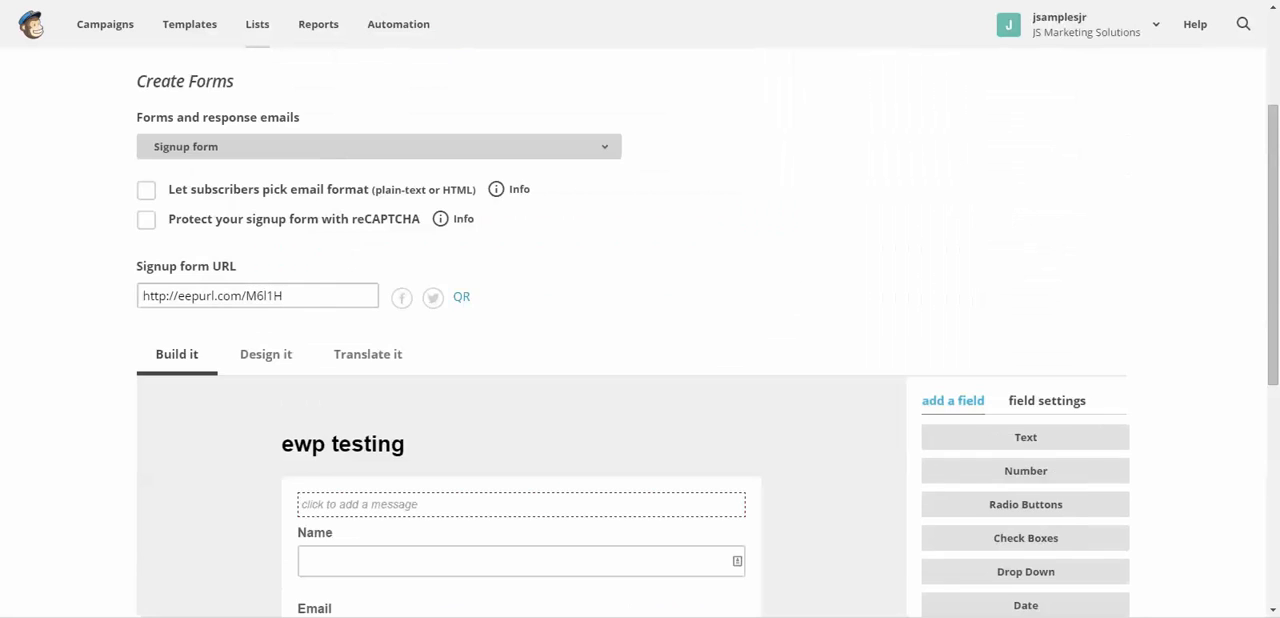
scroll(640, 400, up, 2)
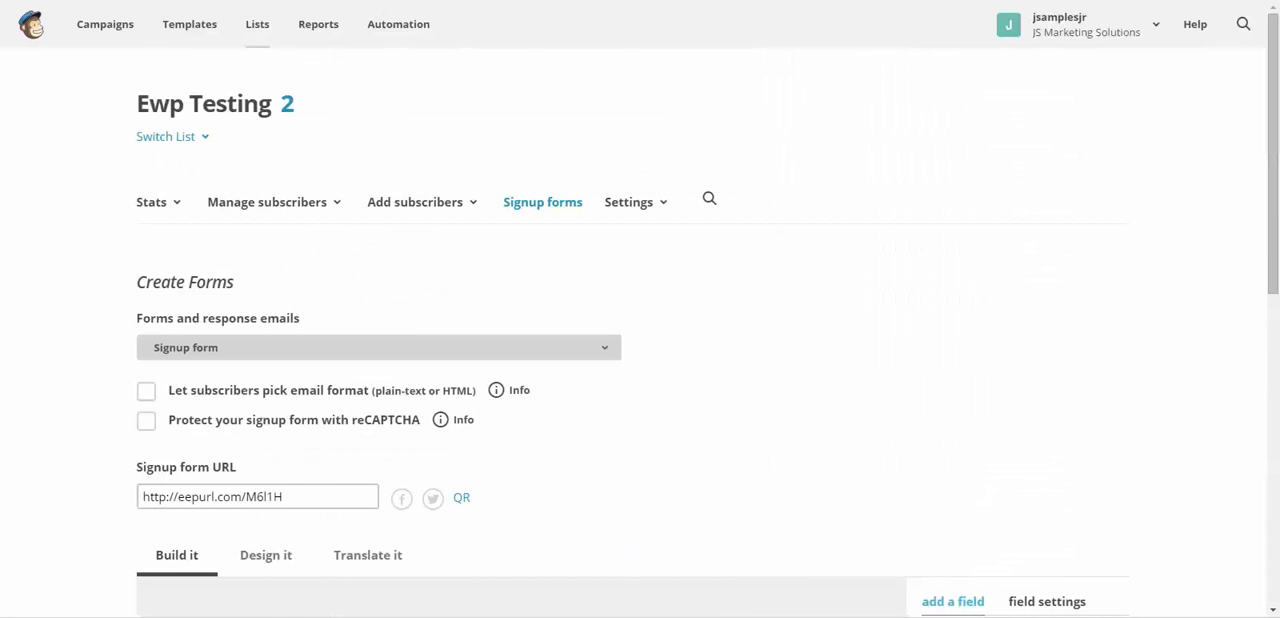
- Switch the form being edited to the Signup "thank you" page
click(379, 347)
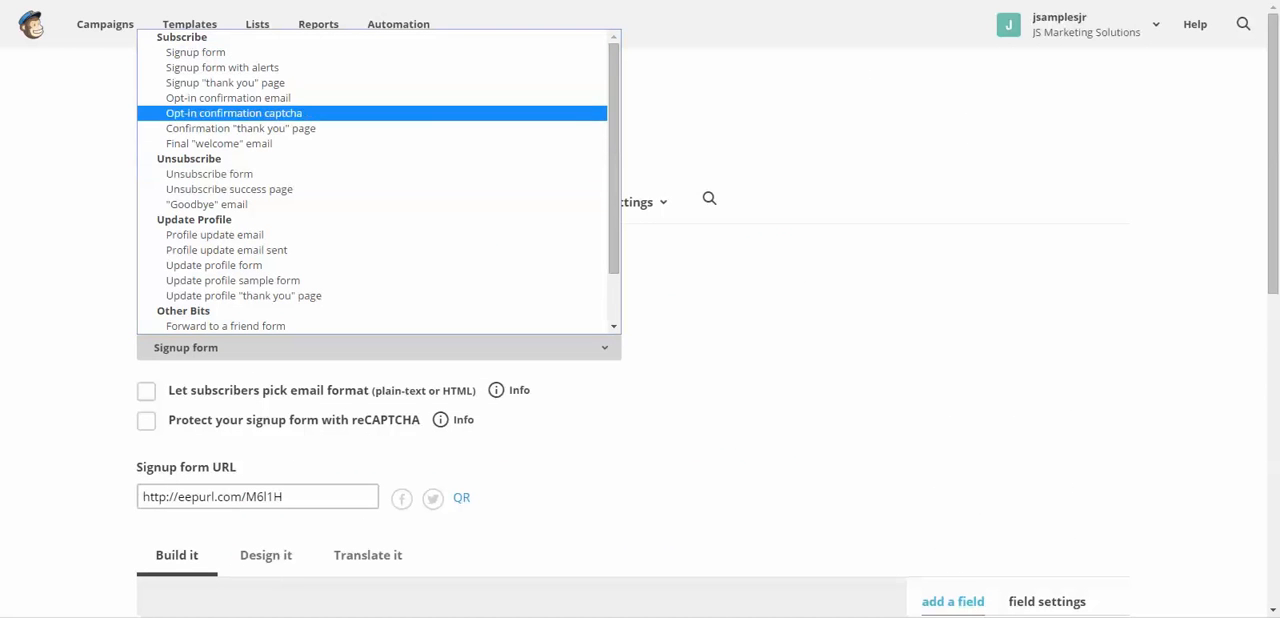
key(Down)
key(Down)
key(Up)
key(Up)
key(Return)
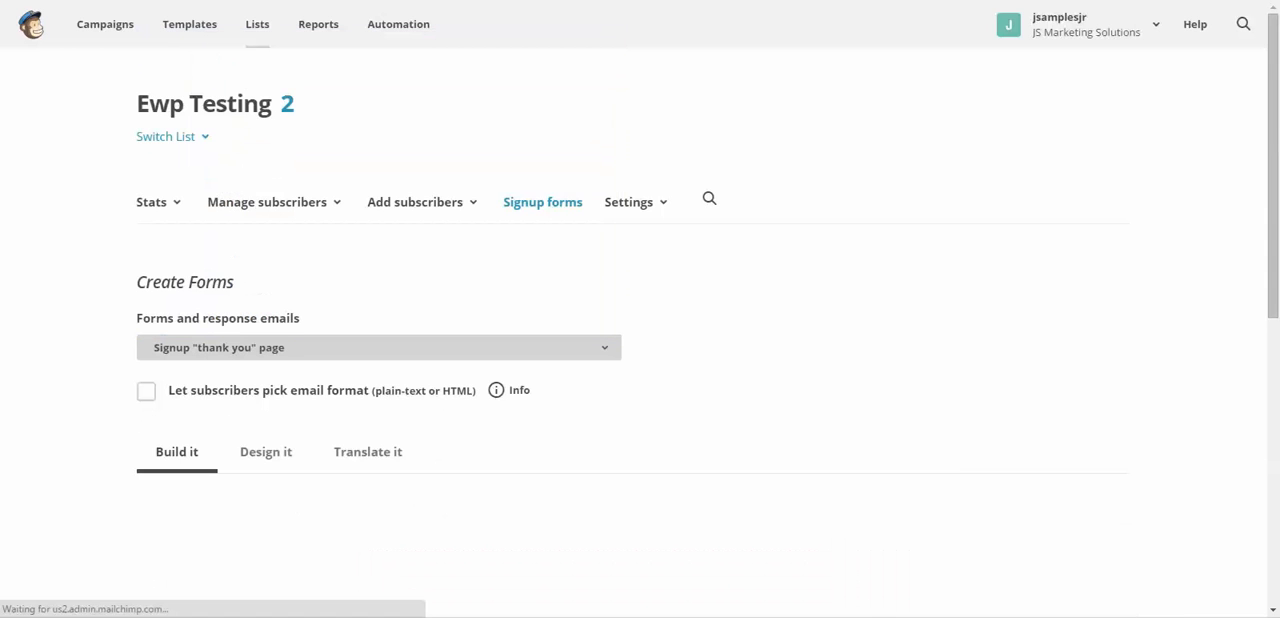
scroll(640, 340, down, 5)
scroll(640, 340, down, 2)
scroll(640, 340, up, 3)
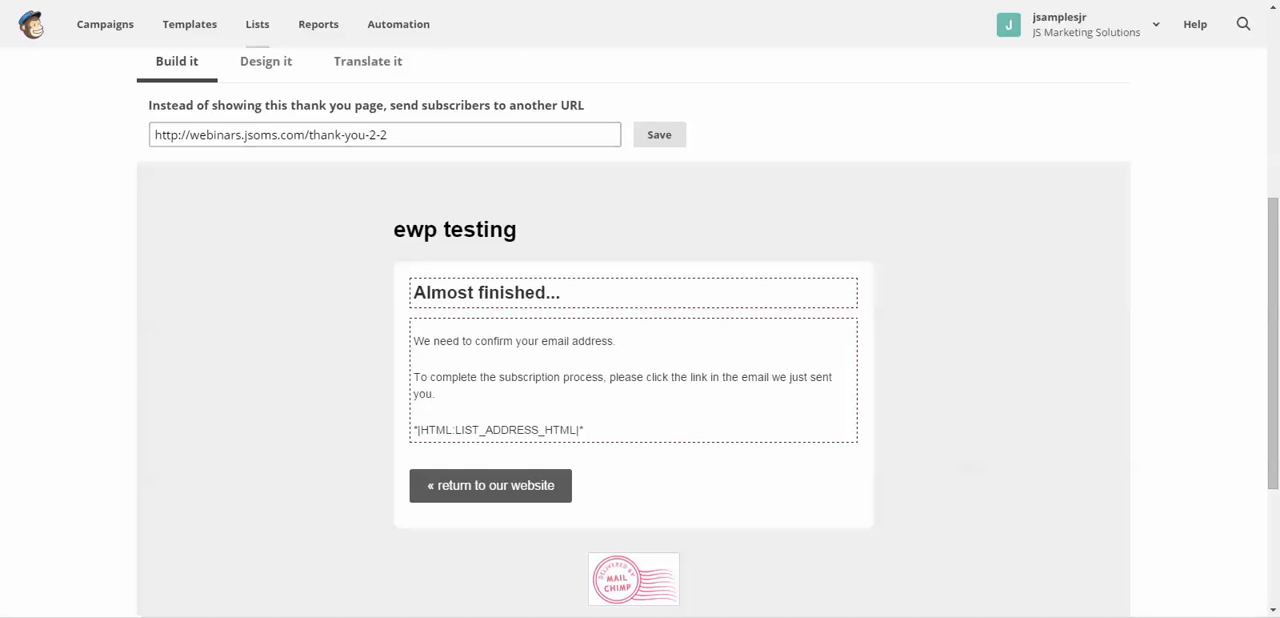
drag(392, 135, 155, 135)
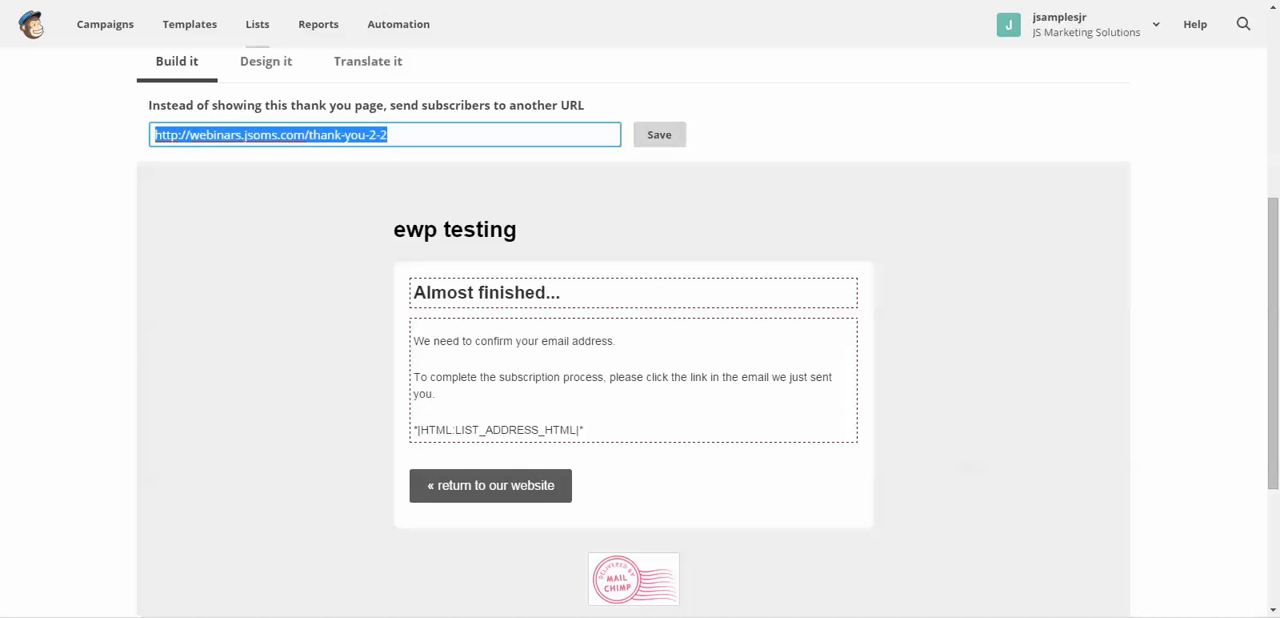
click(660, 135)
scroll(633, 390, up, 4)
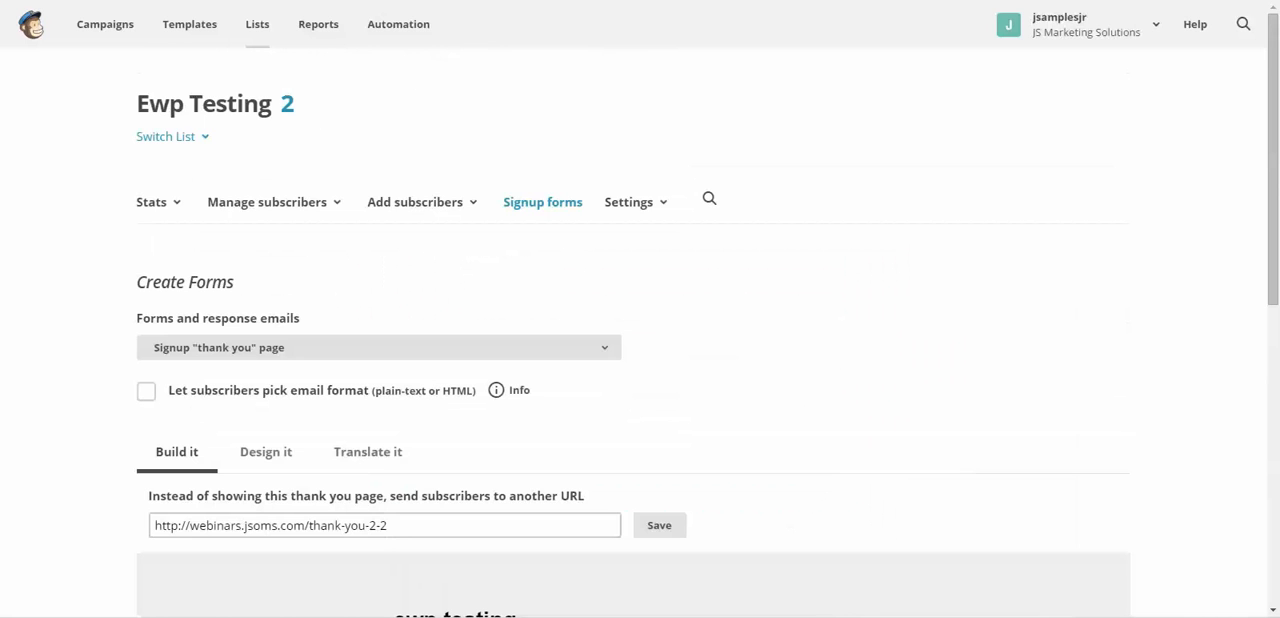
- Switch to the Confirmation "thank you" page and review its redirect URL and message content
click(378, 348)
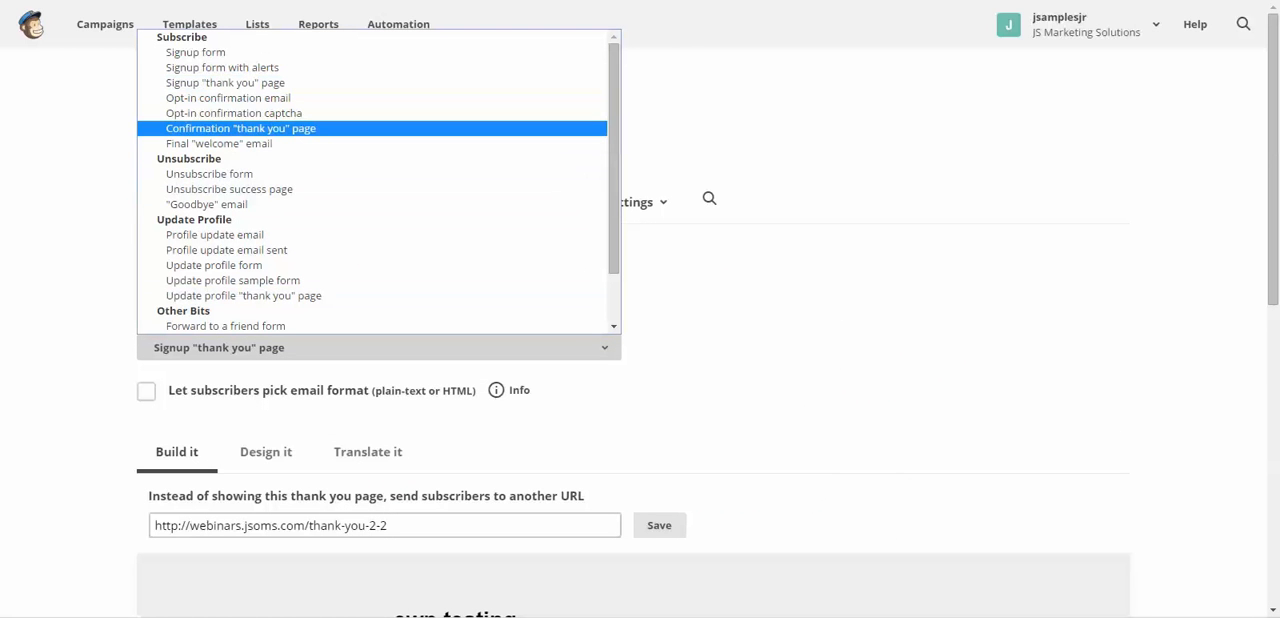
scroll(620, 400, down, 7)
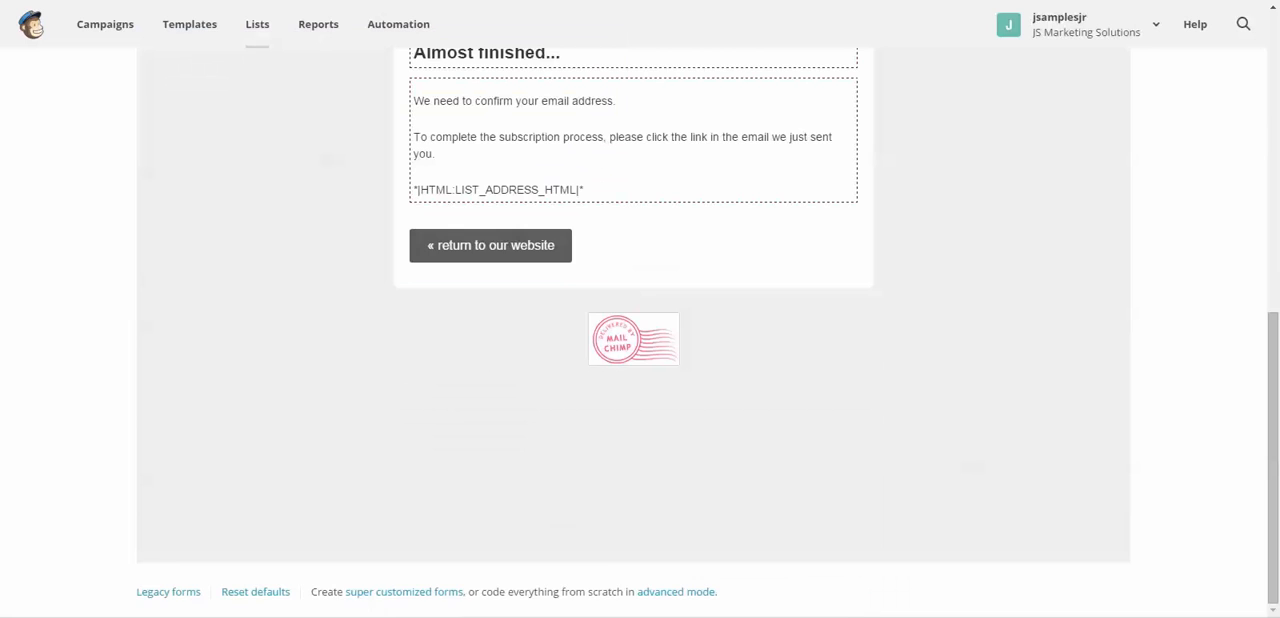
scroll(620, 400, up, 3)
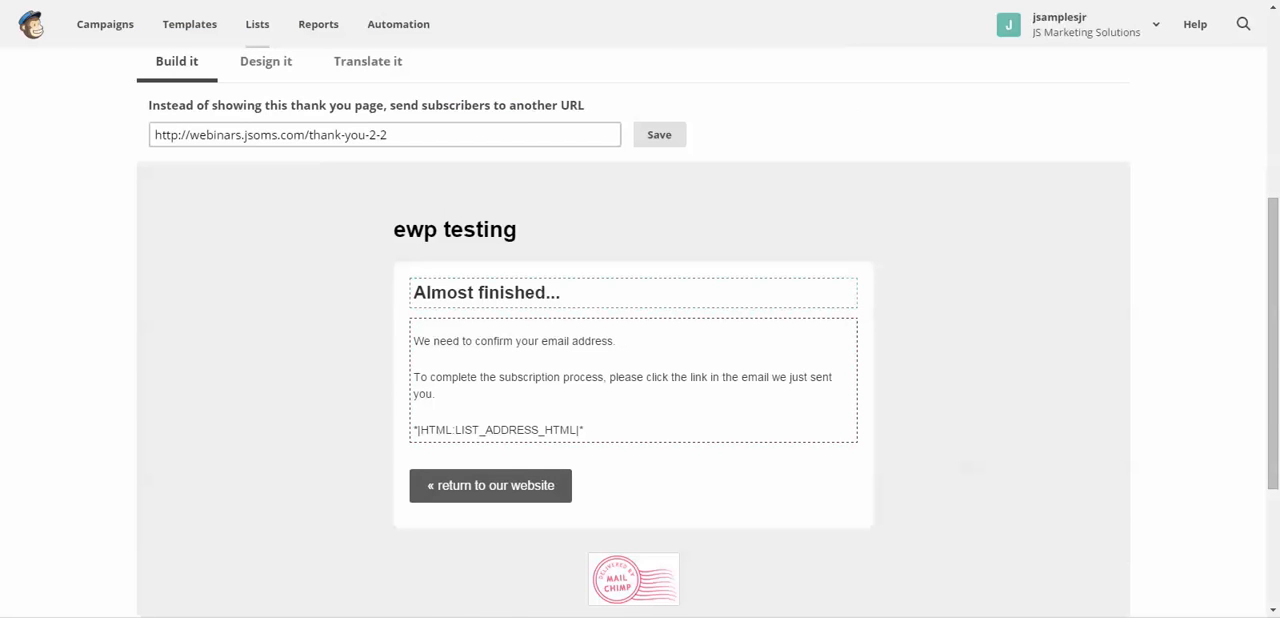
scroll(840, 290, up, 4)
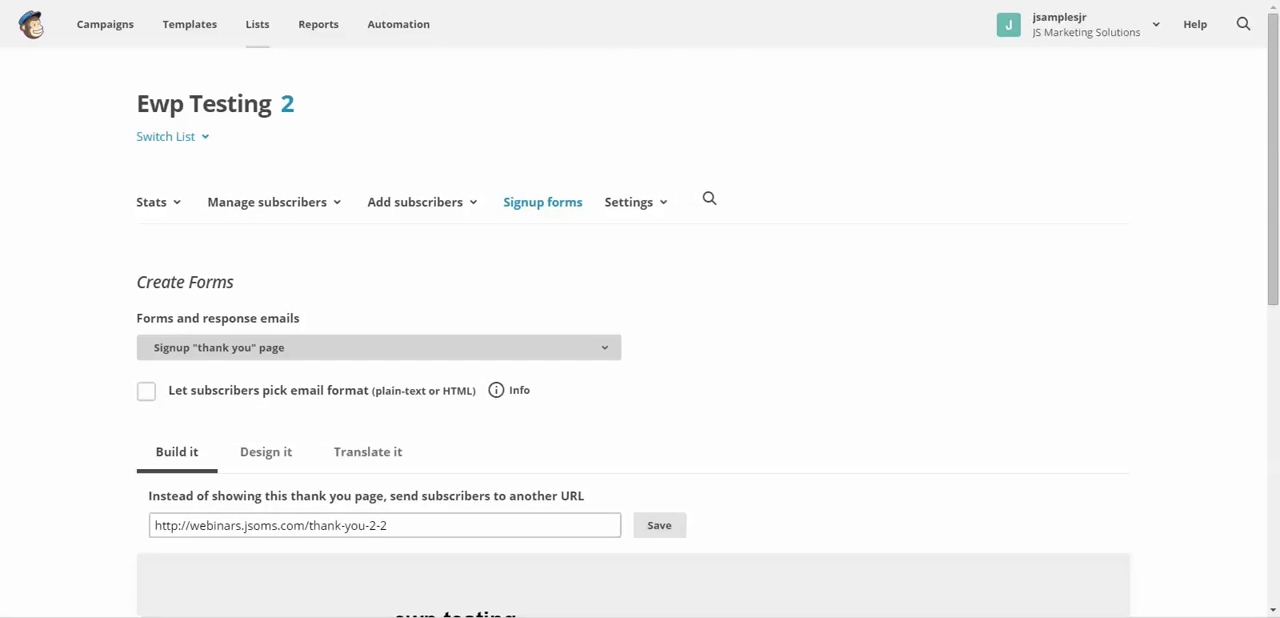
click(378, 347)
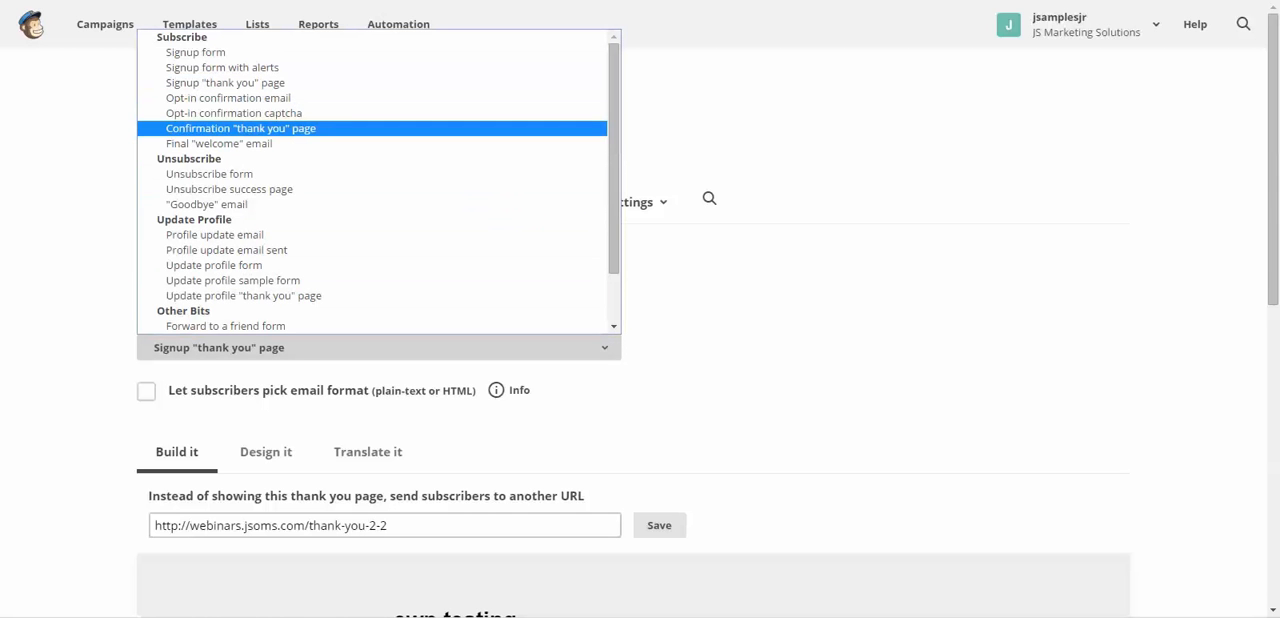
click(241, 129)
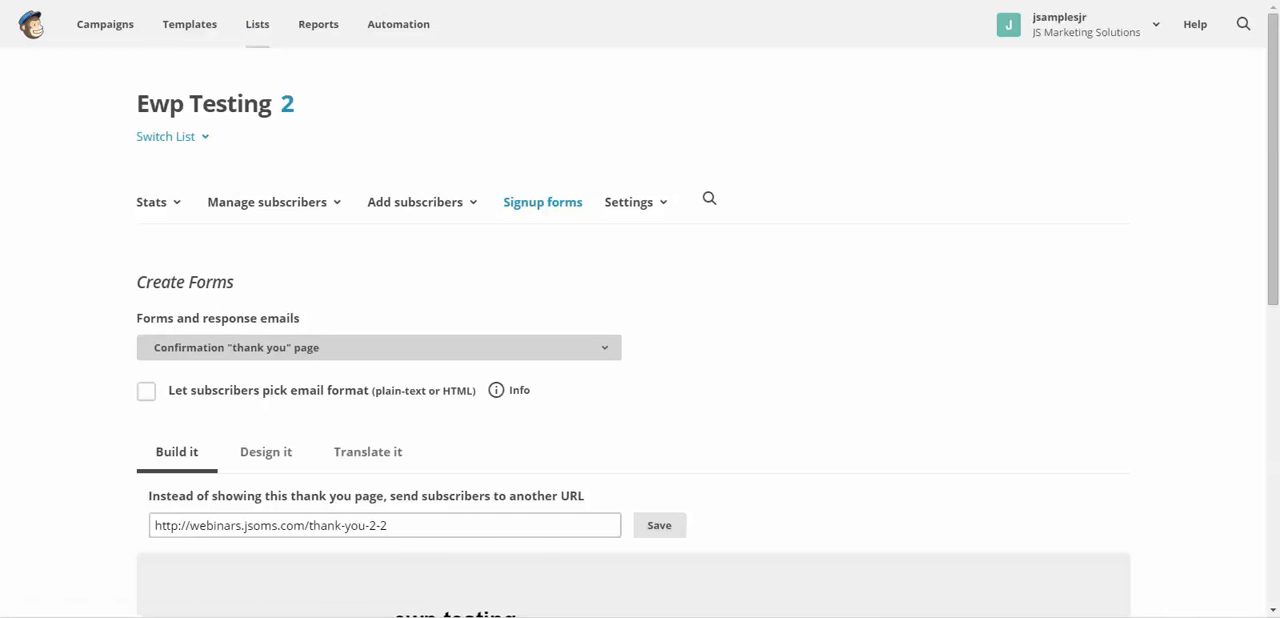
scroll(640, 330, down, 3)
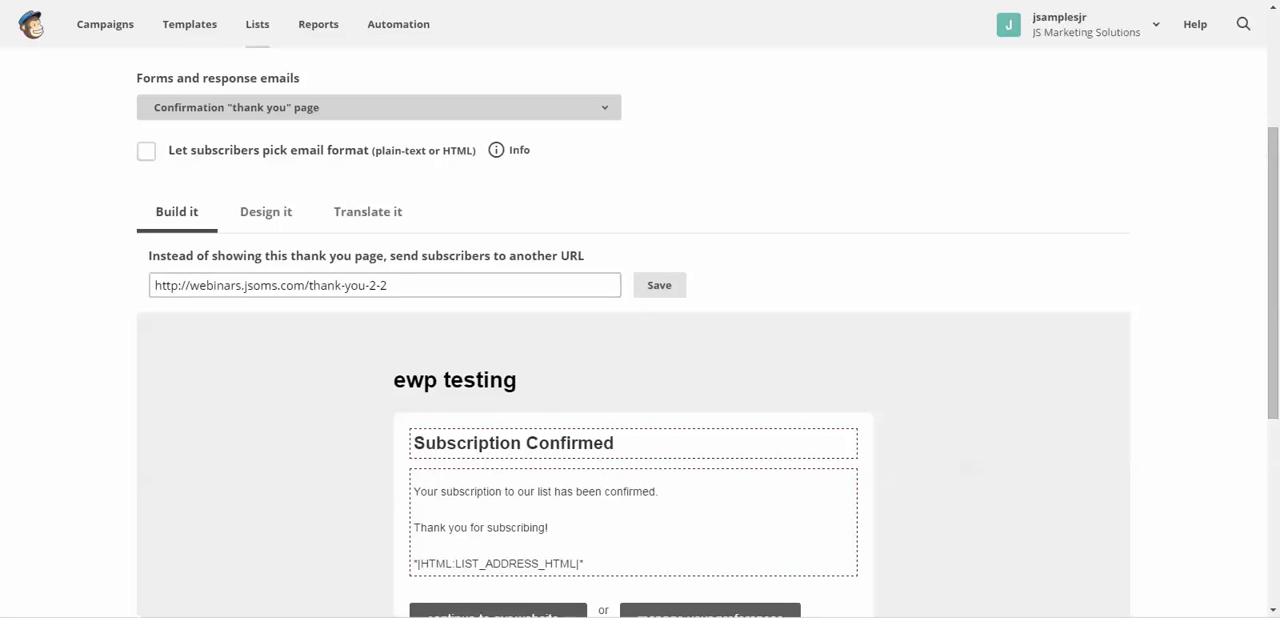
scroll(640, 330, down, 3)
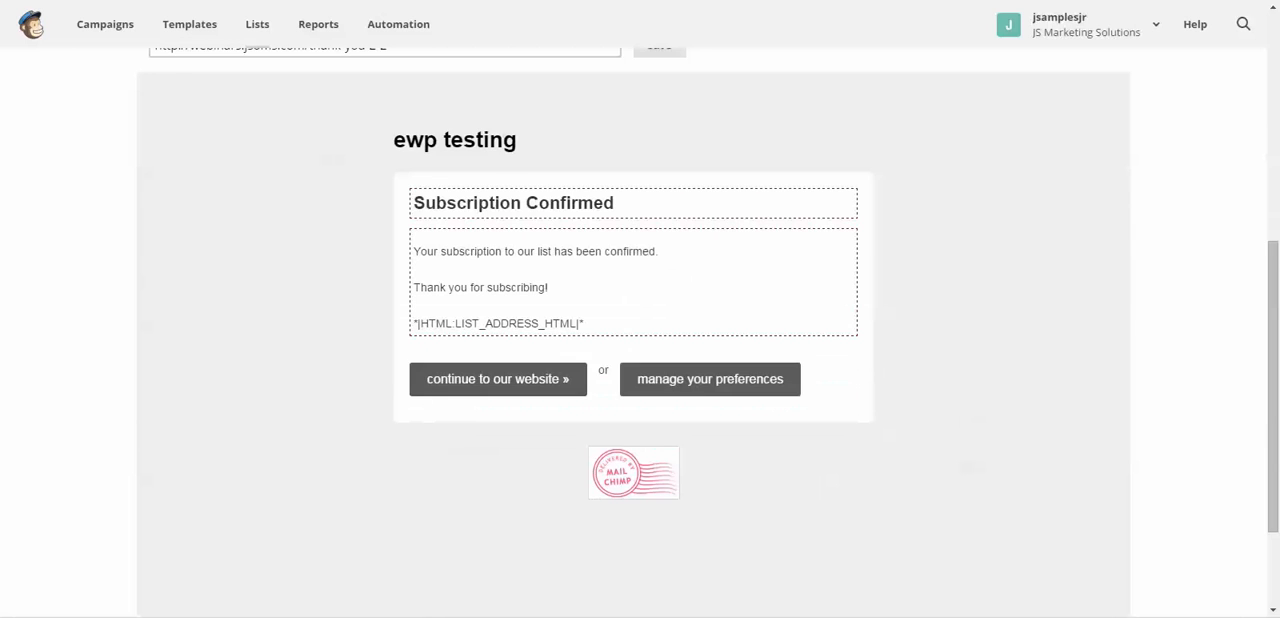
scroll(640, 330, up, 3)
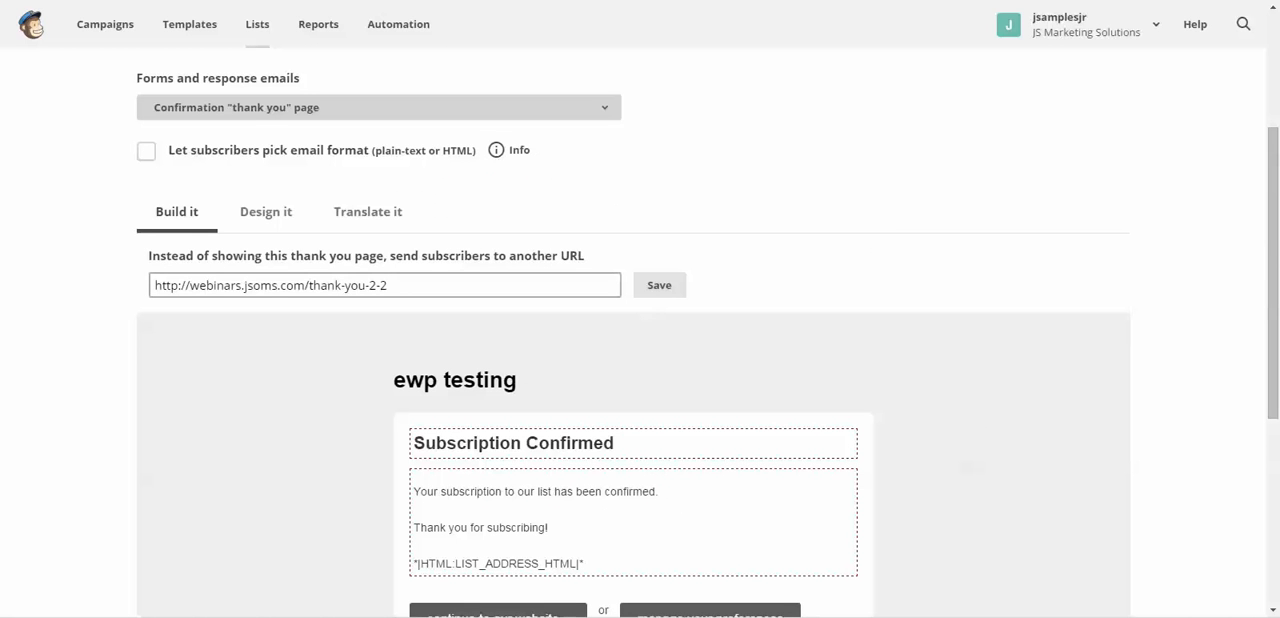
scroll(640, 330, up, 3)
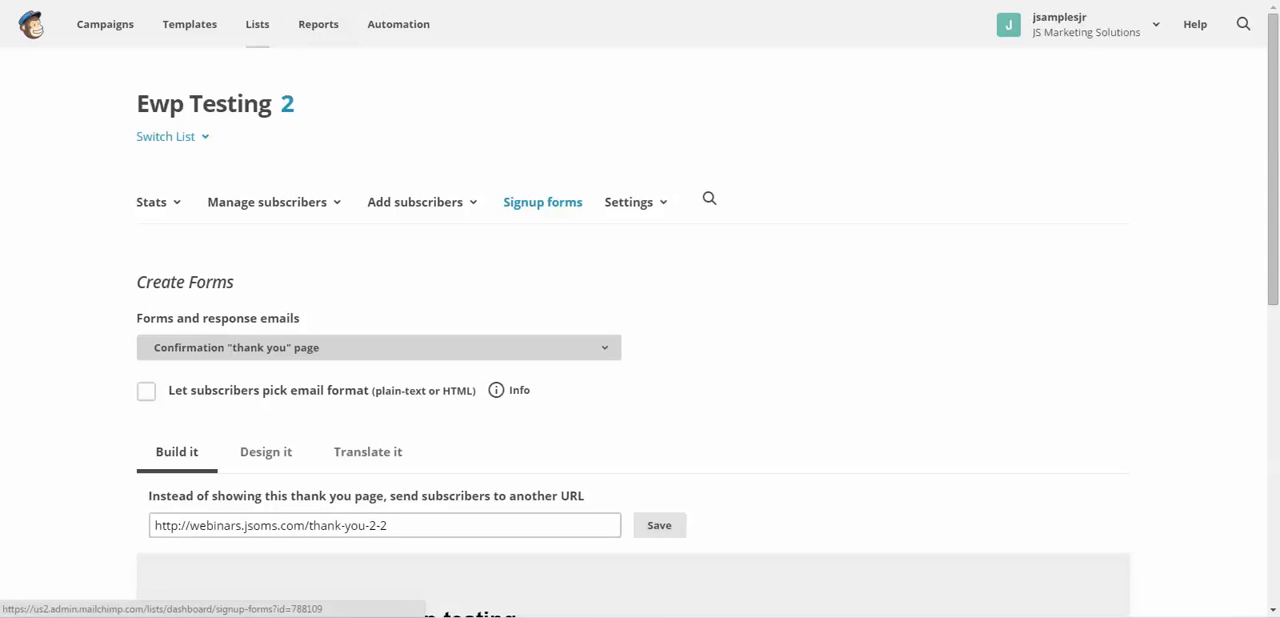
- Open the list's embedded forms and examine the Classic form's options and the fields in its preview
click(542, 202)
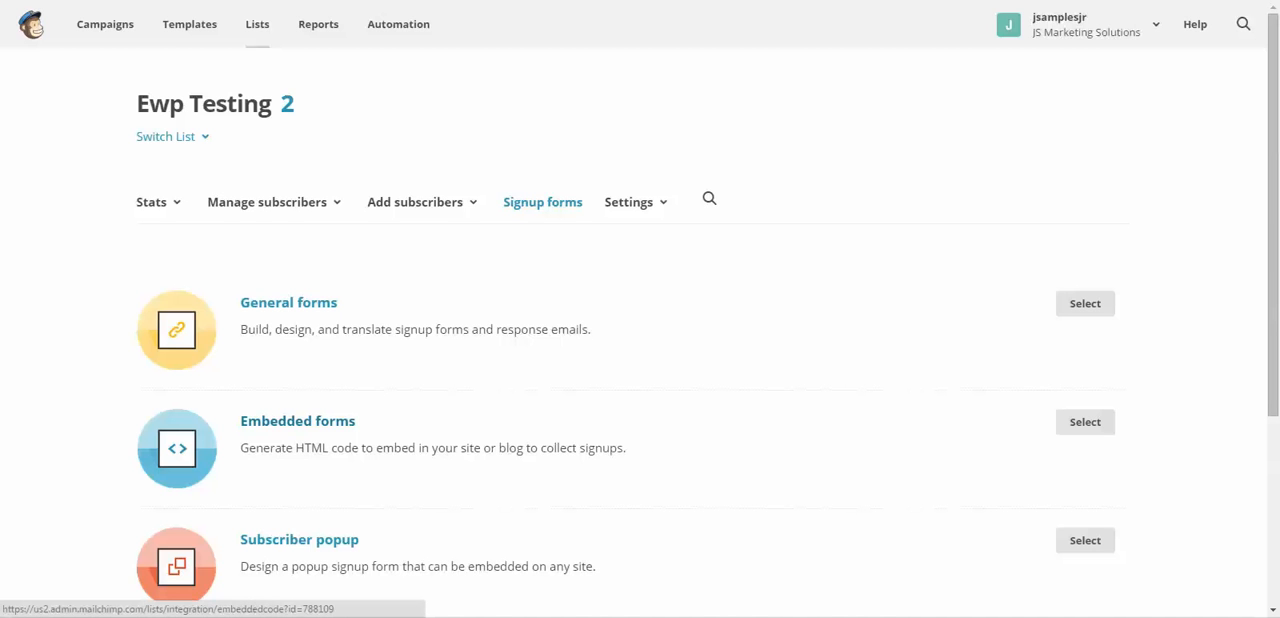
click(297, 421)
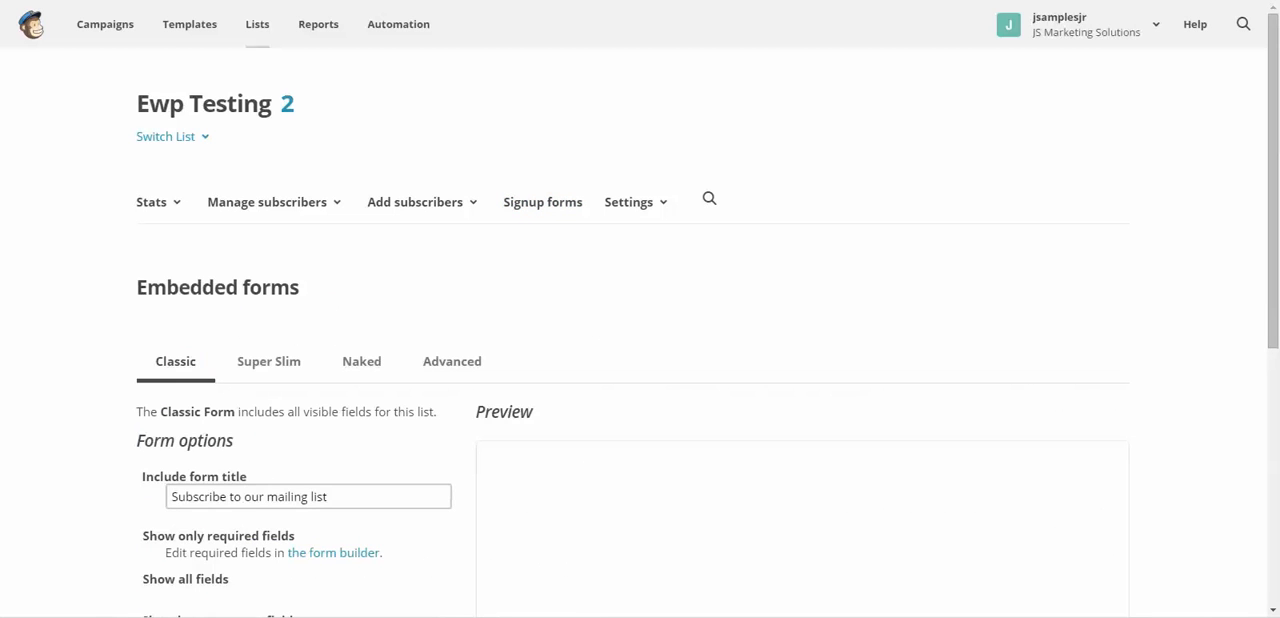
scroll(297, 421, down, 2)
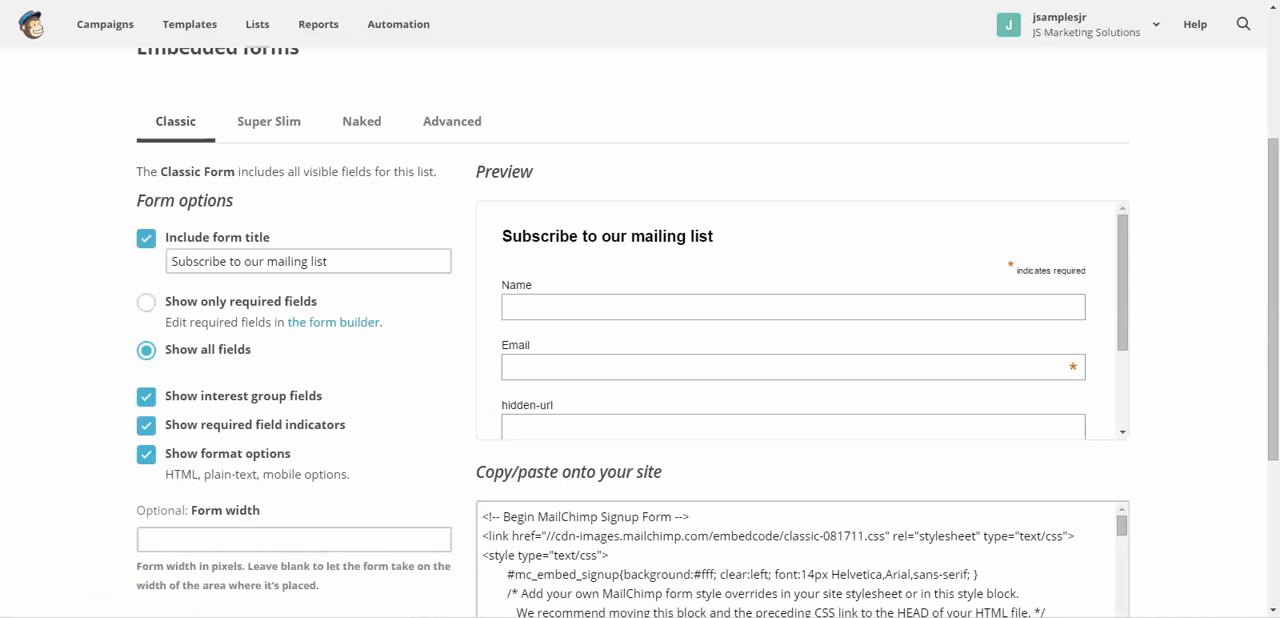
scroll(800, 320, down, 1)
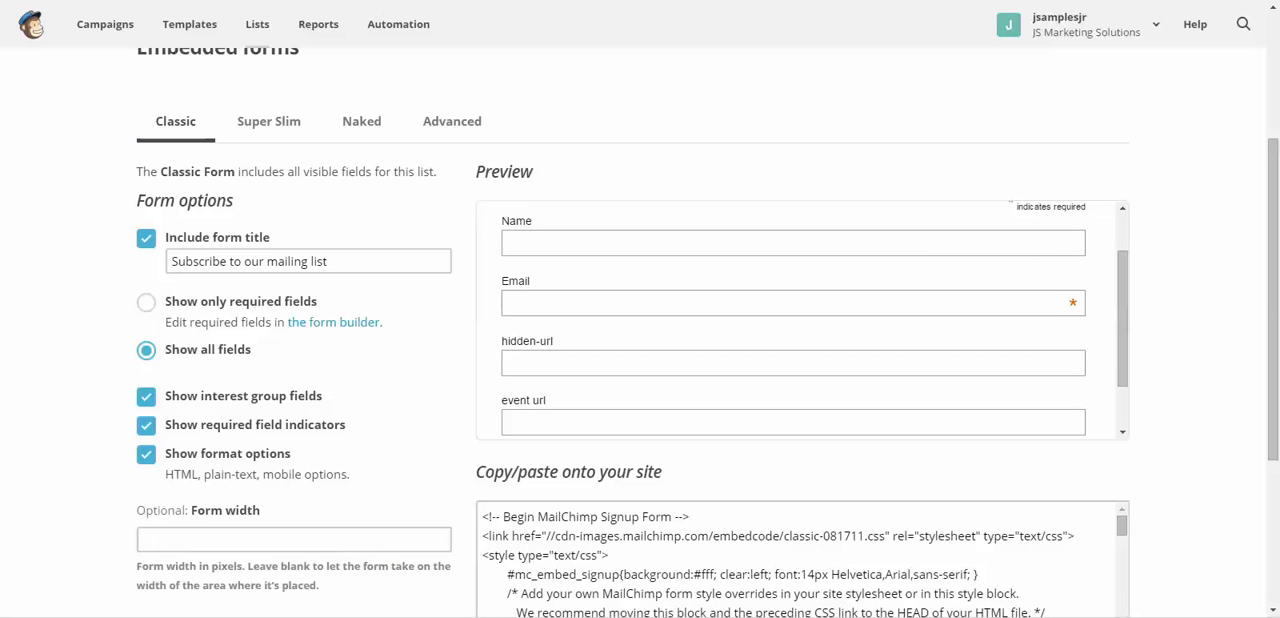
scroll(800, 320, up, 3)
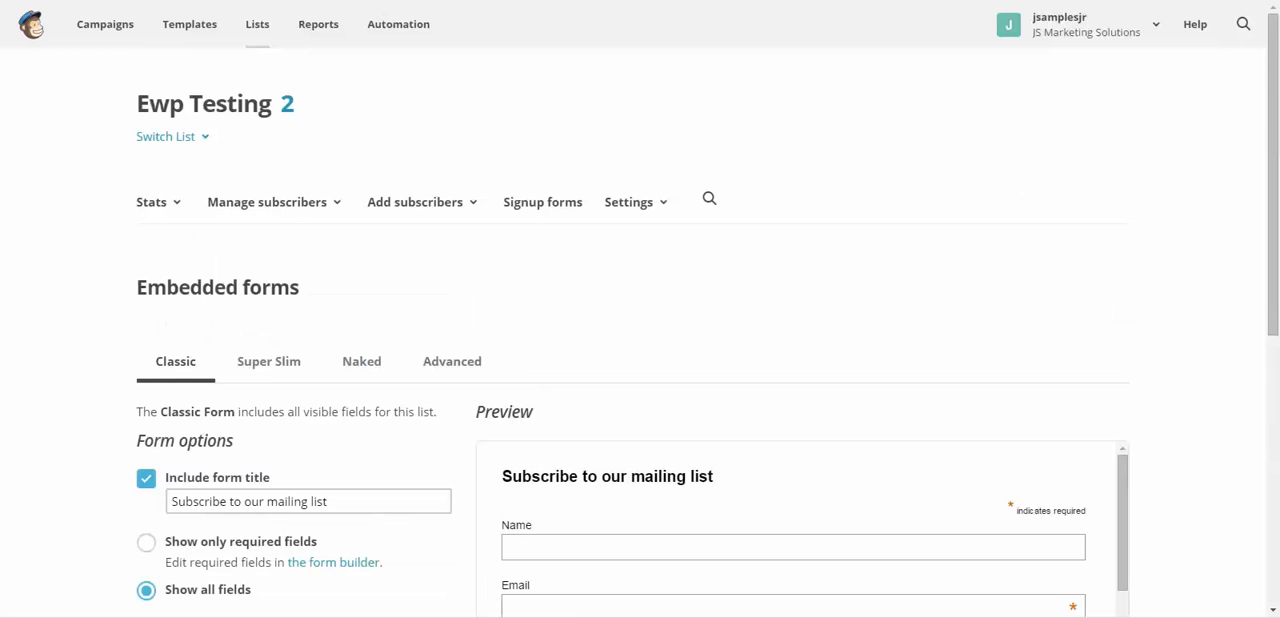
scroll(333, 562, down, 5)
scroll(333, 562, up, 2)
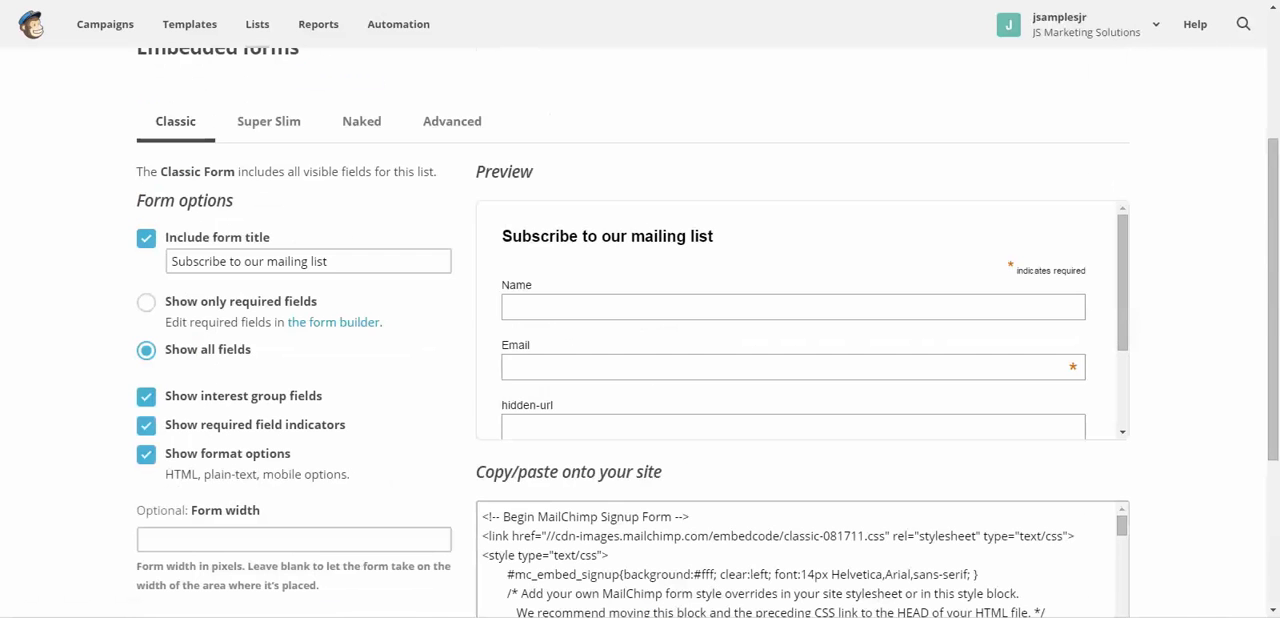
scroll(640, 330, up, 2)
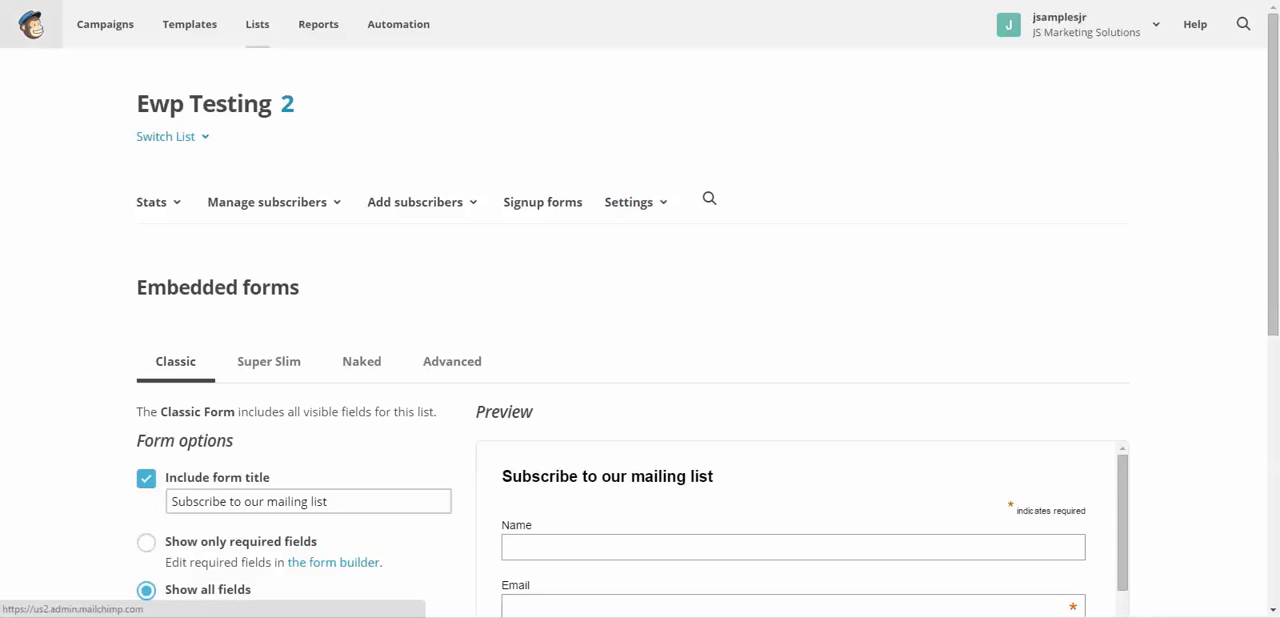
- Go back to the lists overview and open the merge tag settings of the ewp testing list
click(31, 24)
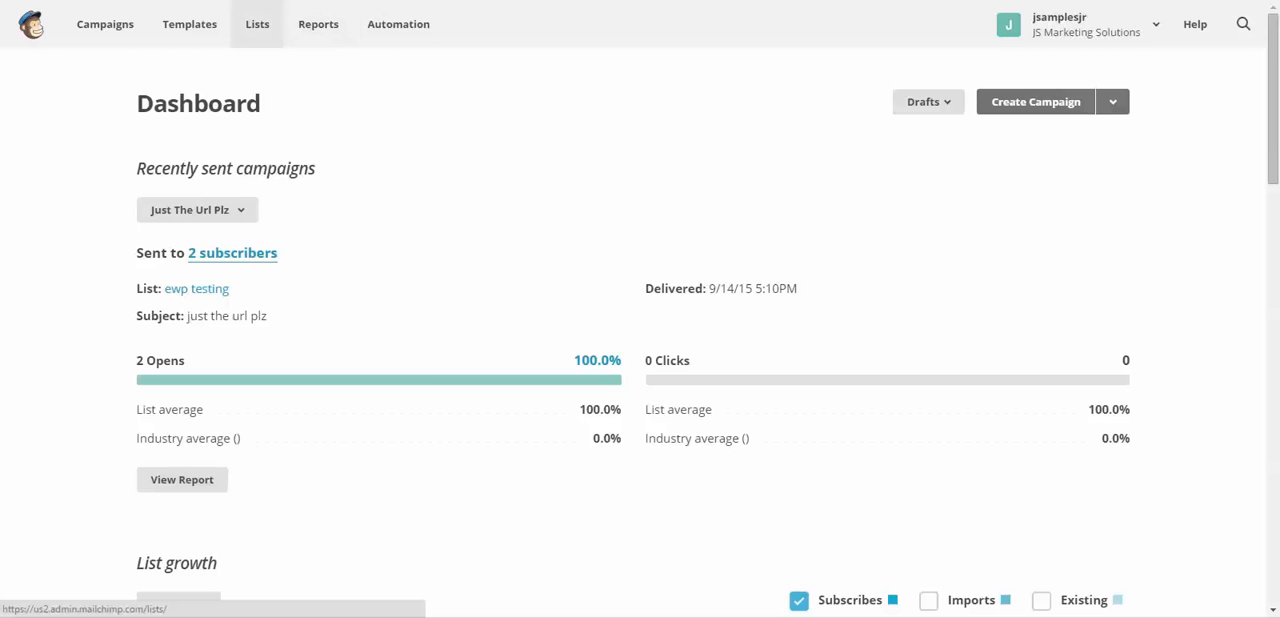
click(257, 24)
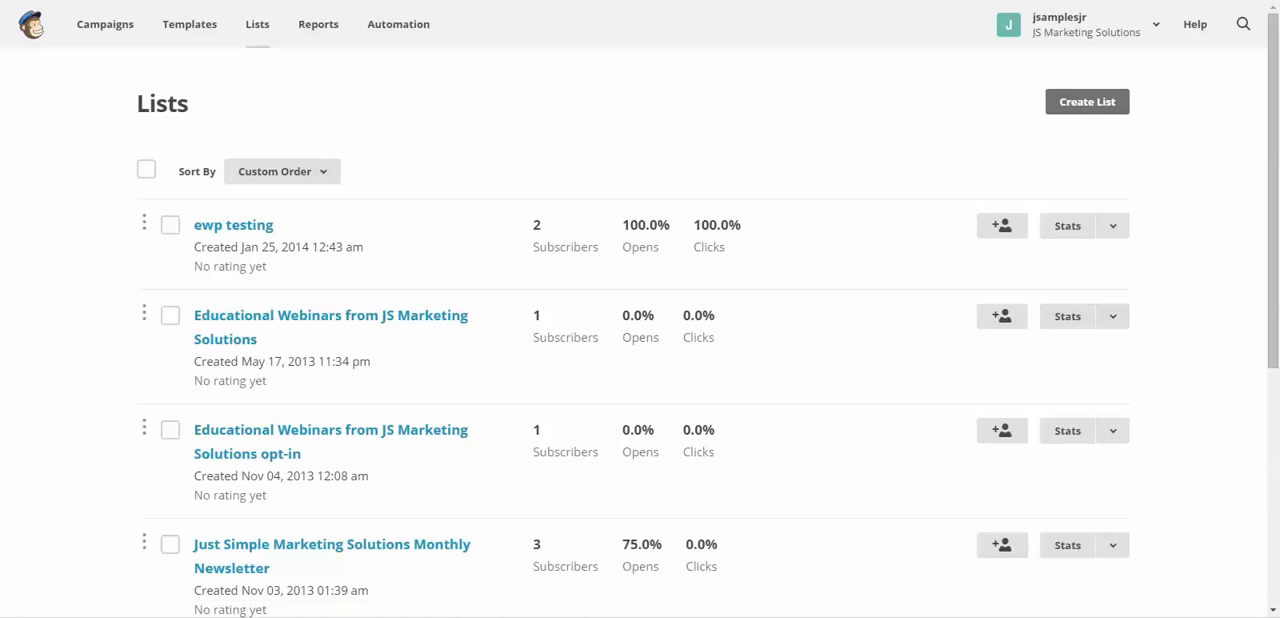
click(1112, 225)
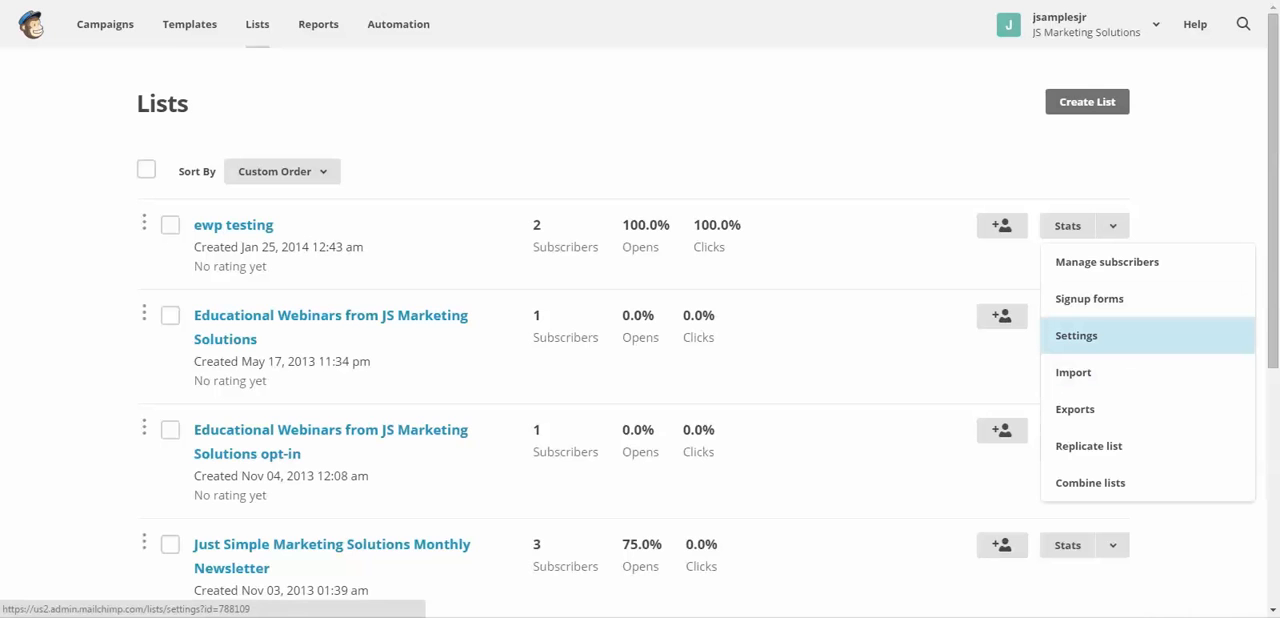
click(1076, 335)
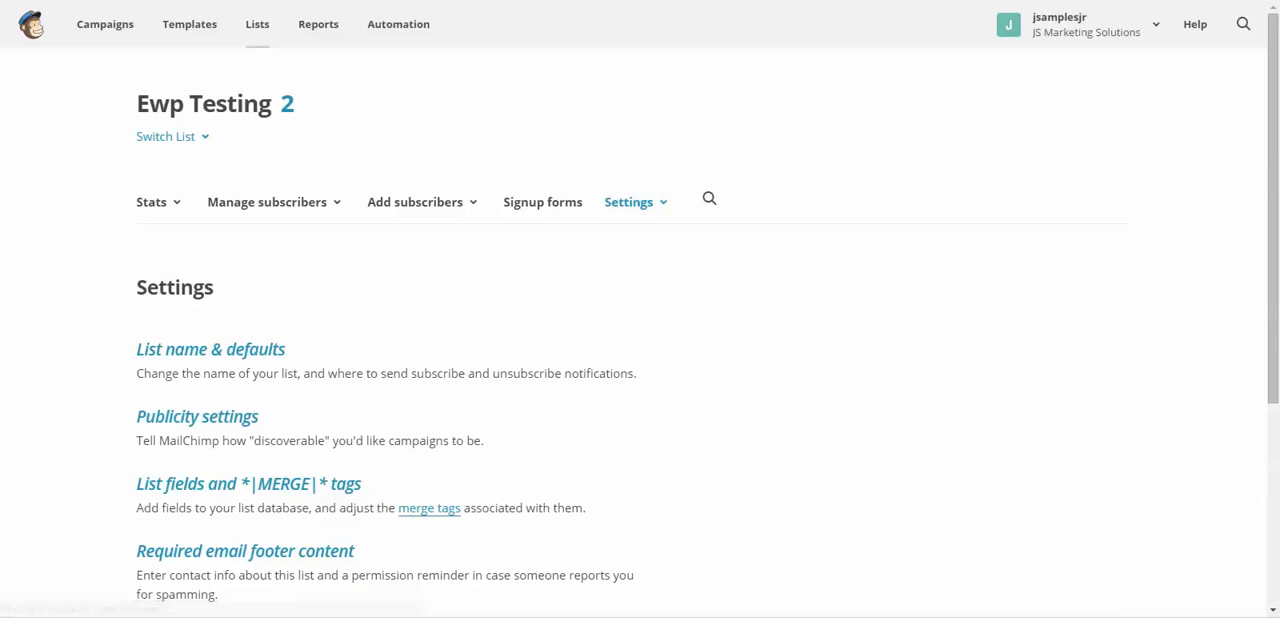
scroll(429, 191, down, 3)
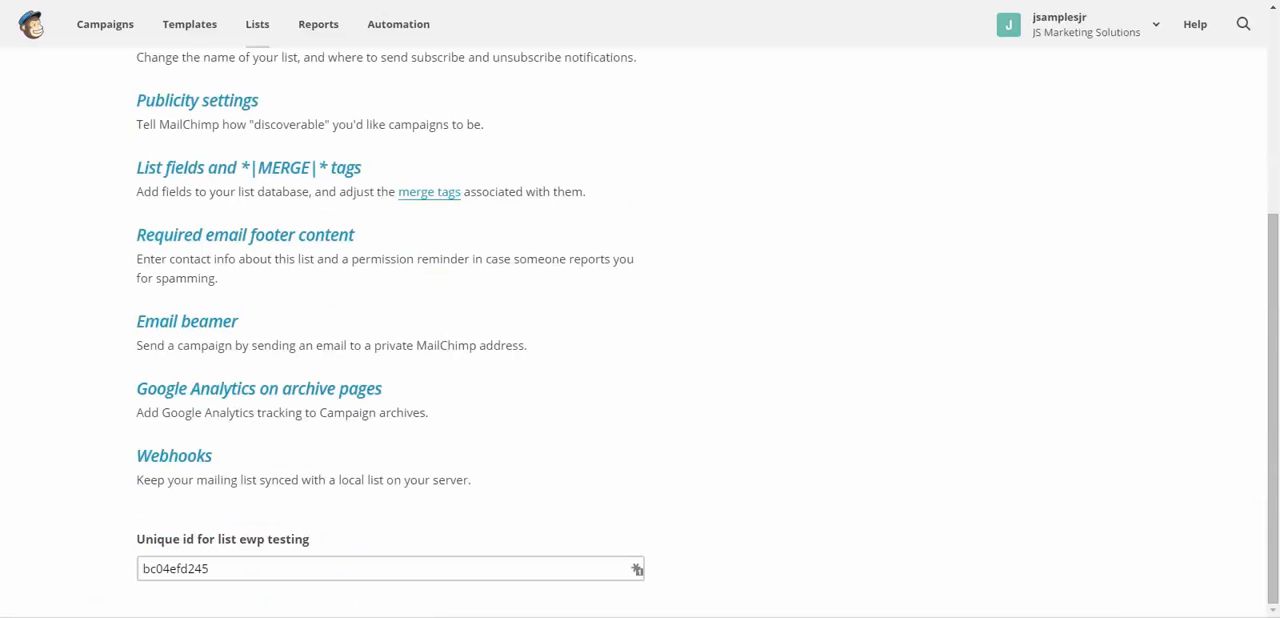
click(429, 191)
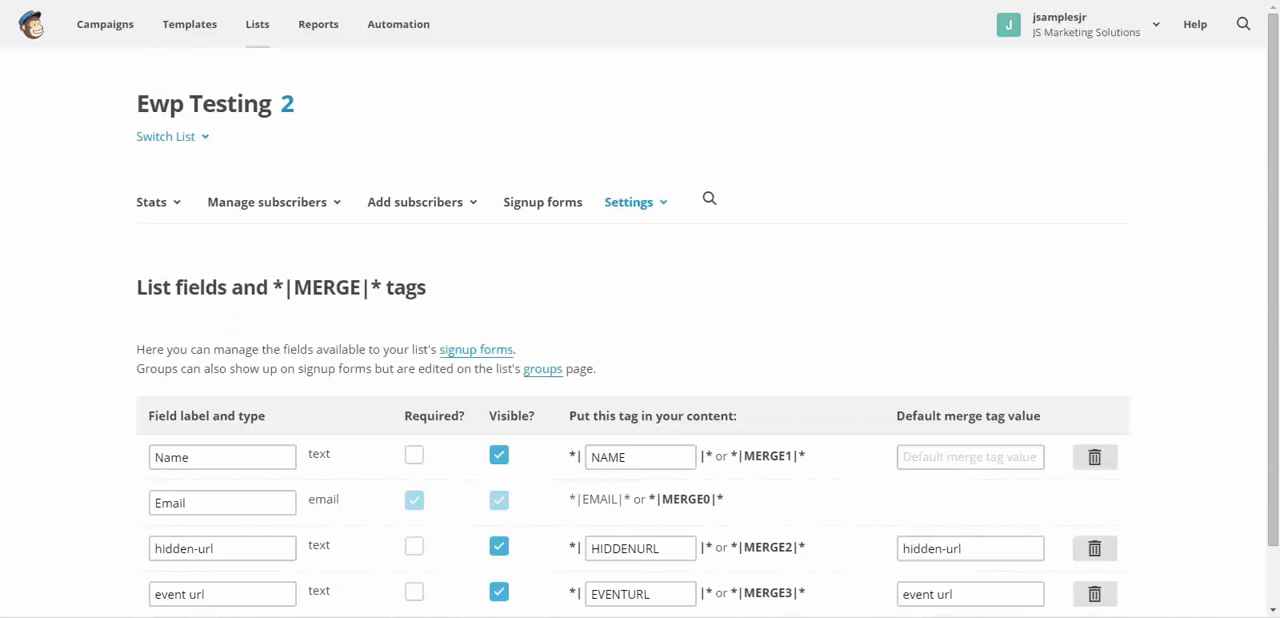
- Delete the hidden-url field from the list's merge fields, confirming with DELETE, and save the changes
scroll(429, 191, down, 1)
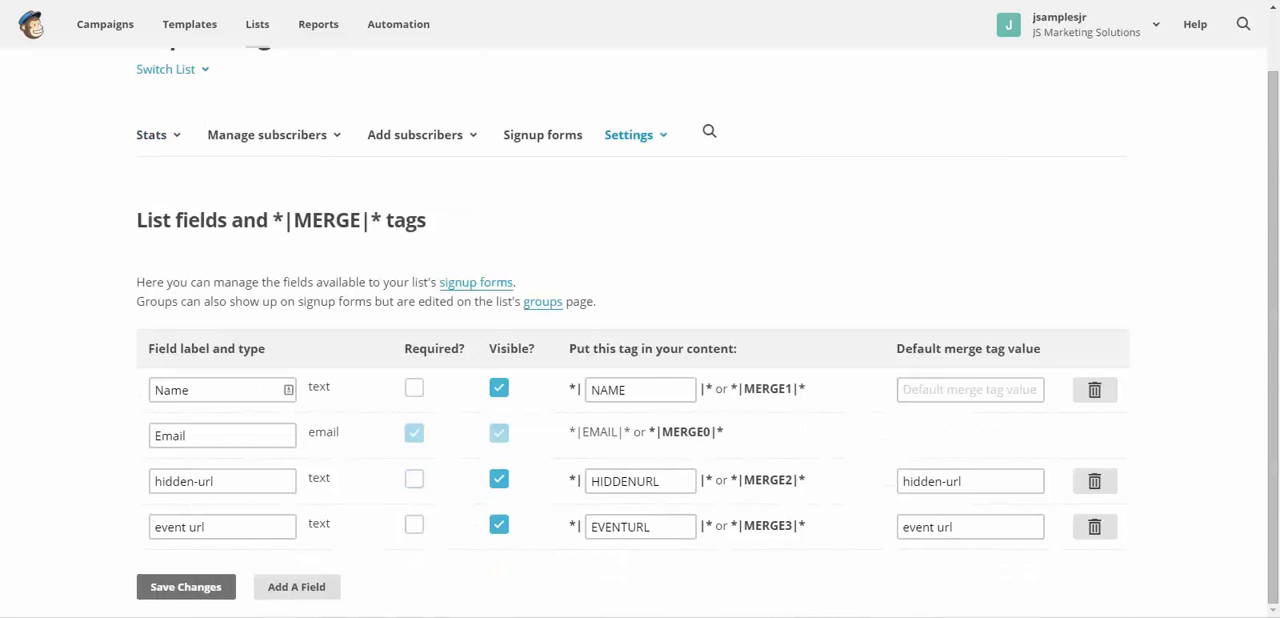
click(499, 479)
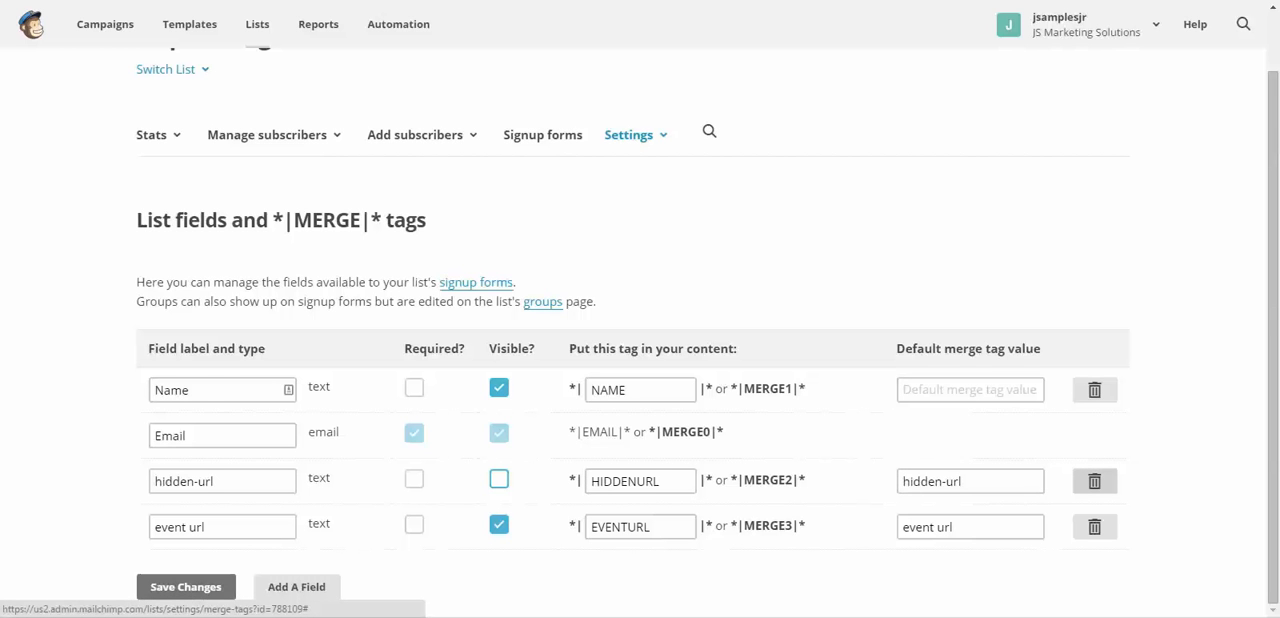
click(1094, 481)
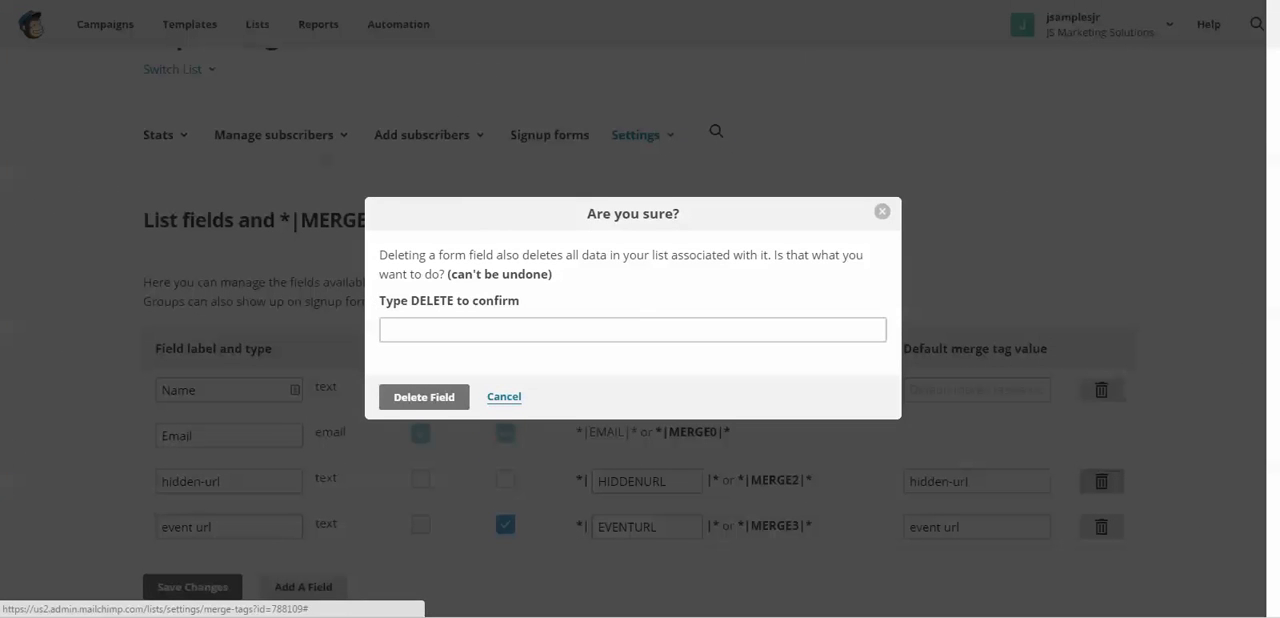
click(632, 330)
text(D)
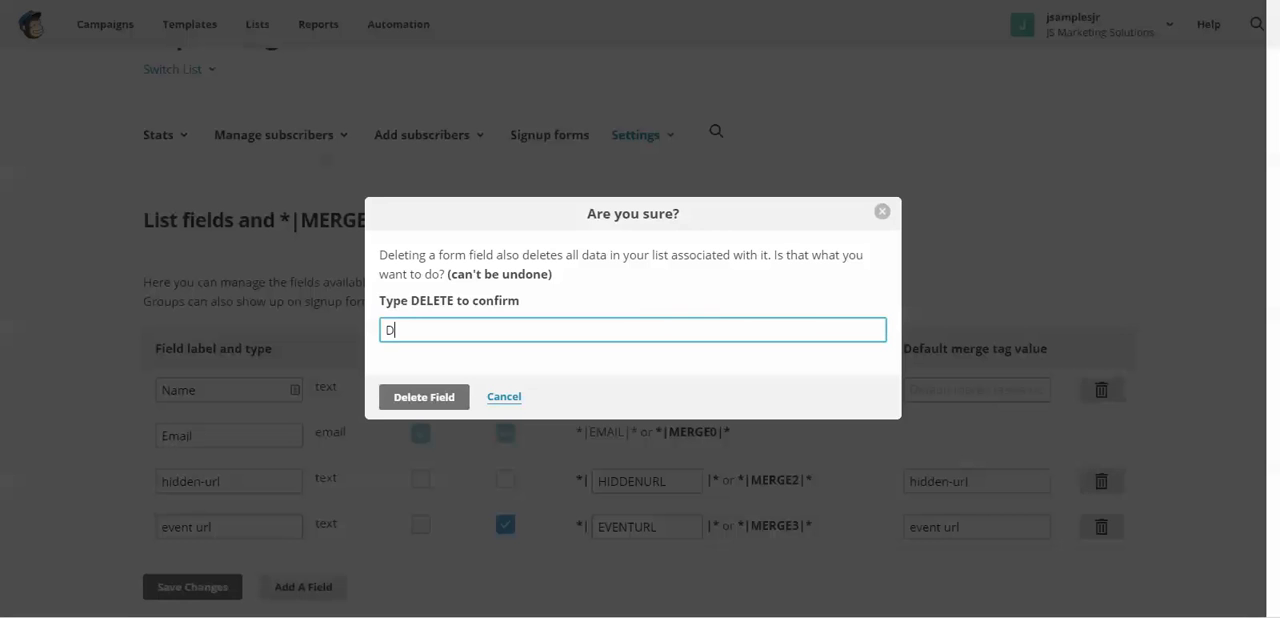
text(ELETE)
key(Return)
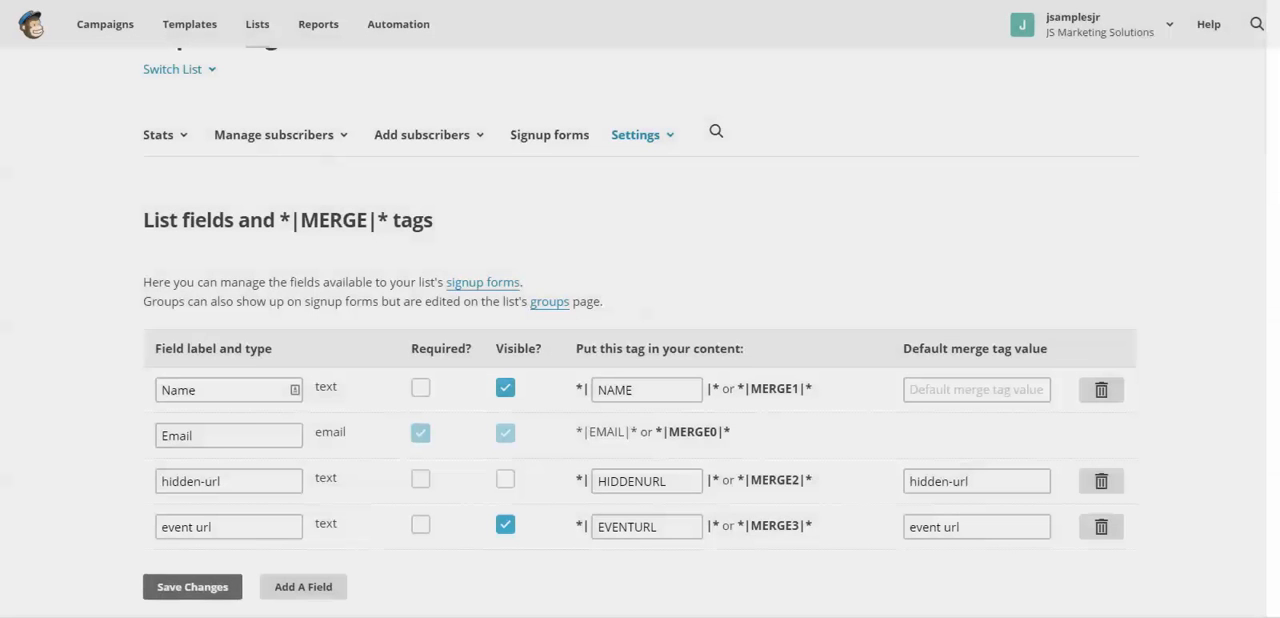
scroll(640, 350, down, 1)
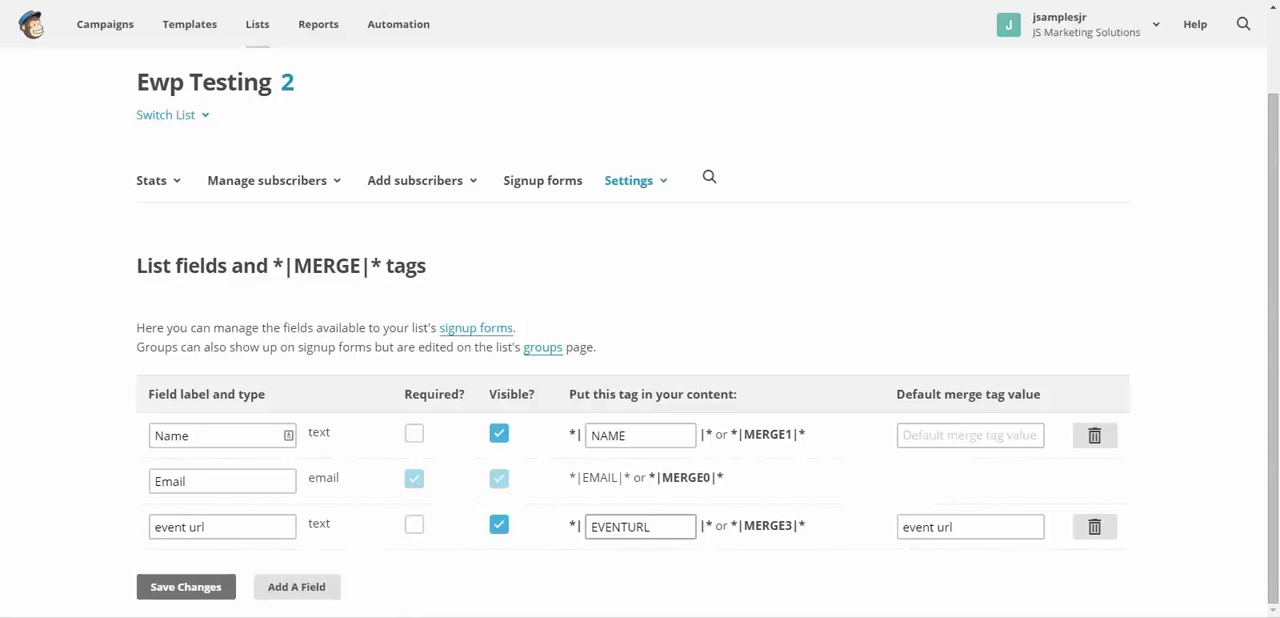
click(186, 587)
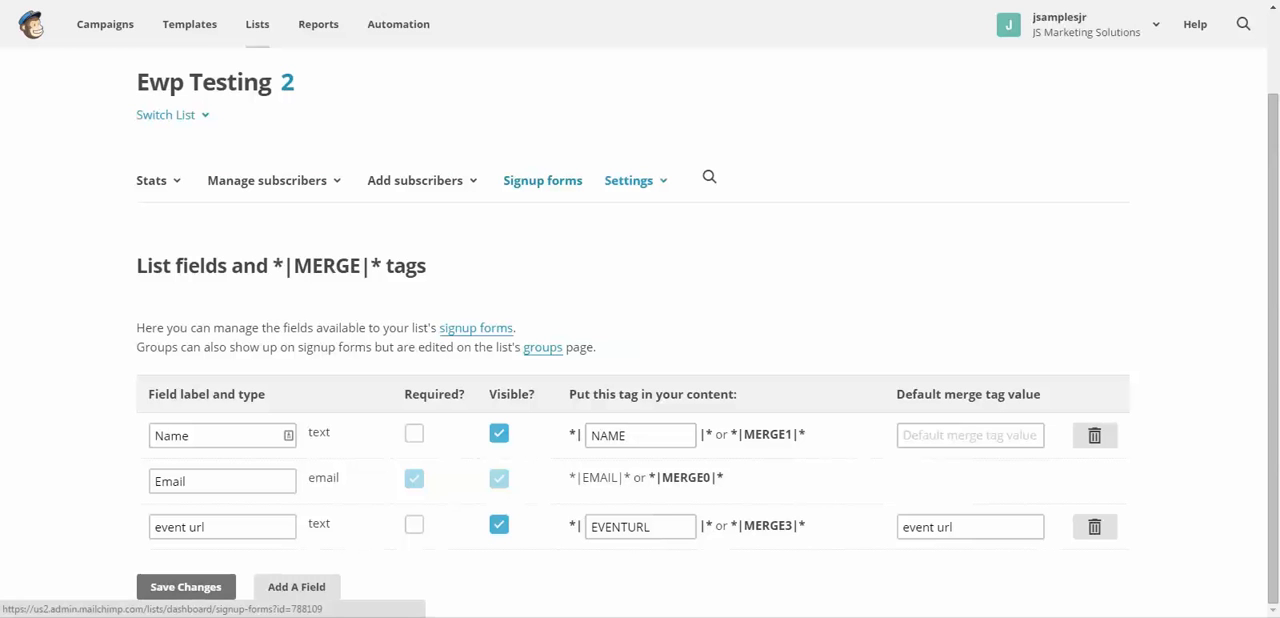
- Open the list's embedded forms and copy the full HTML code of the Naked form
click(542, 180)
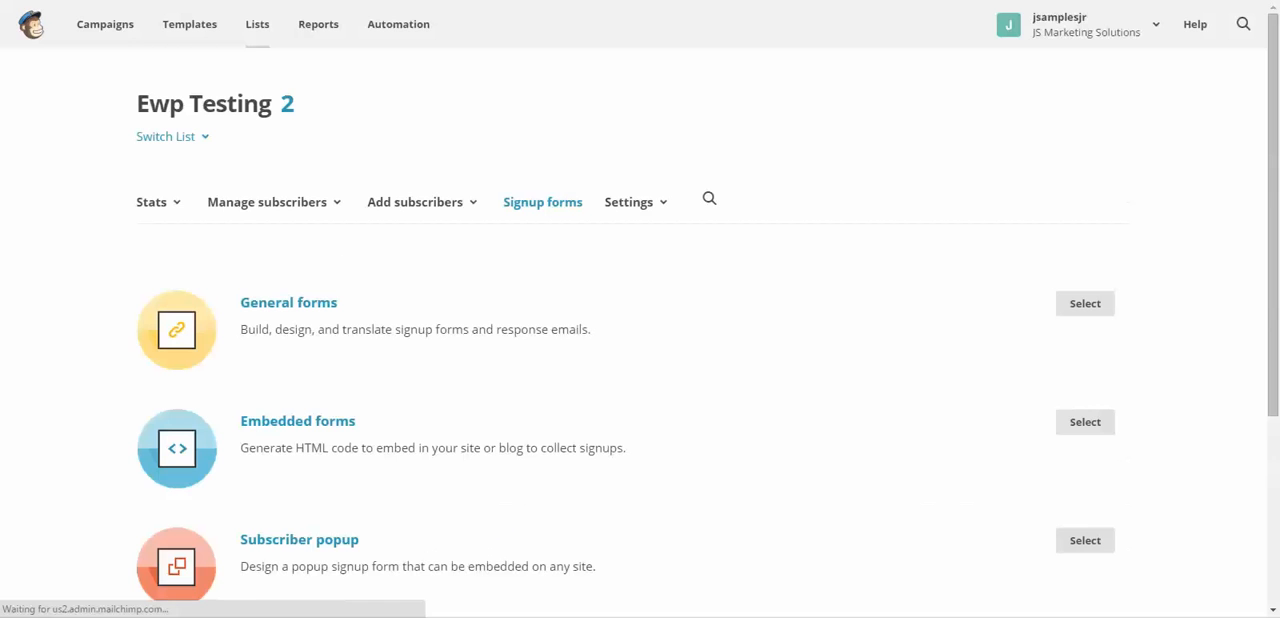
click(297, 421)
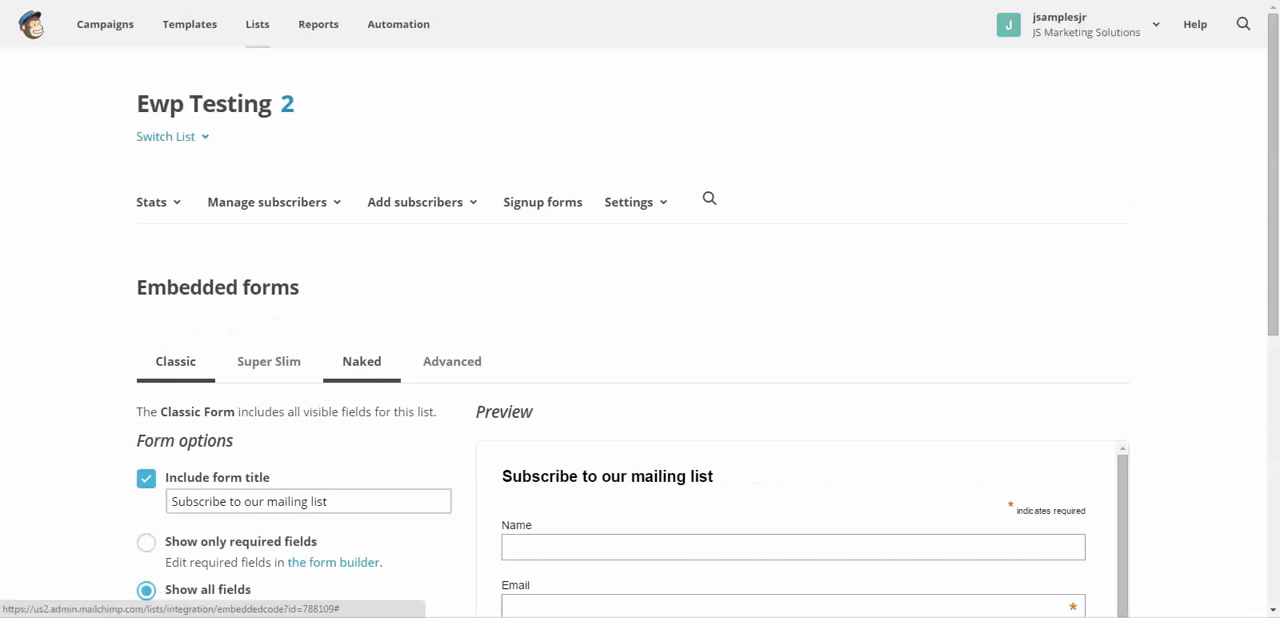
click(361, 362)
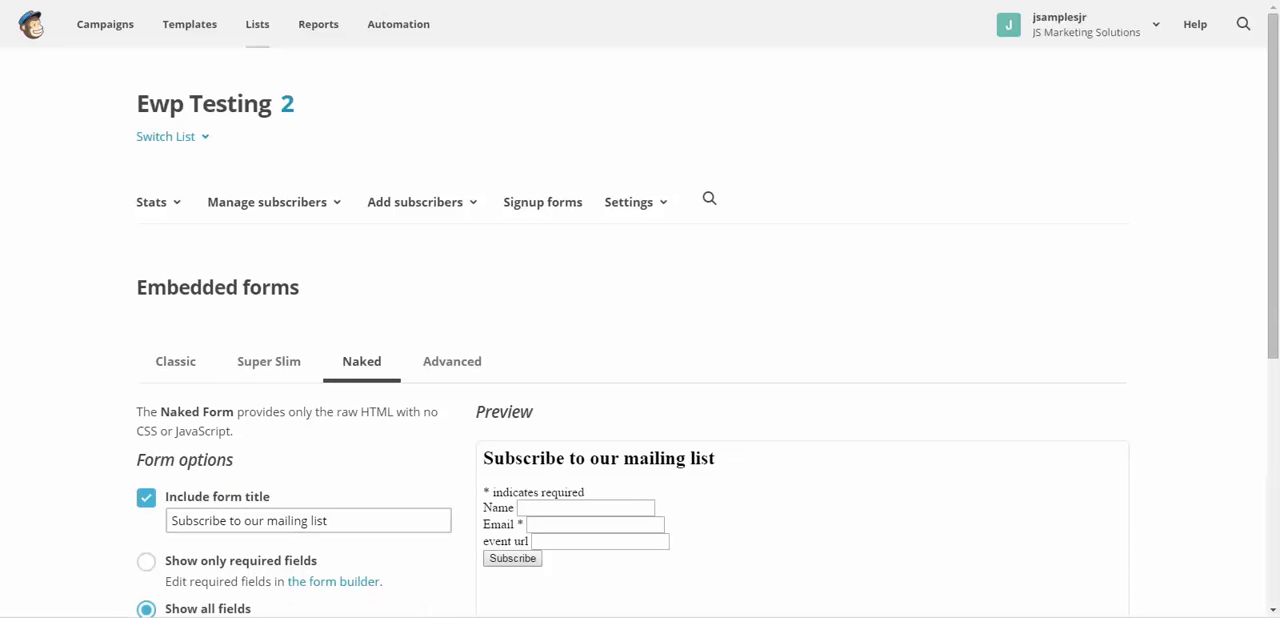
scroll(640, 330, down, 4)
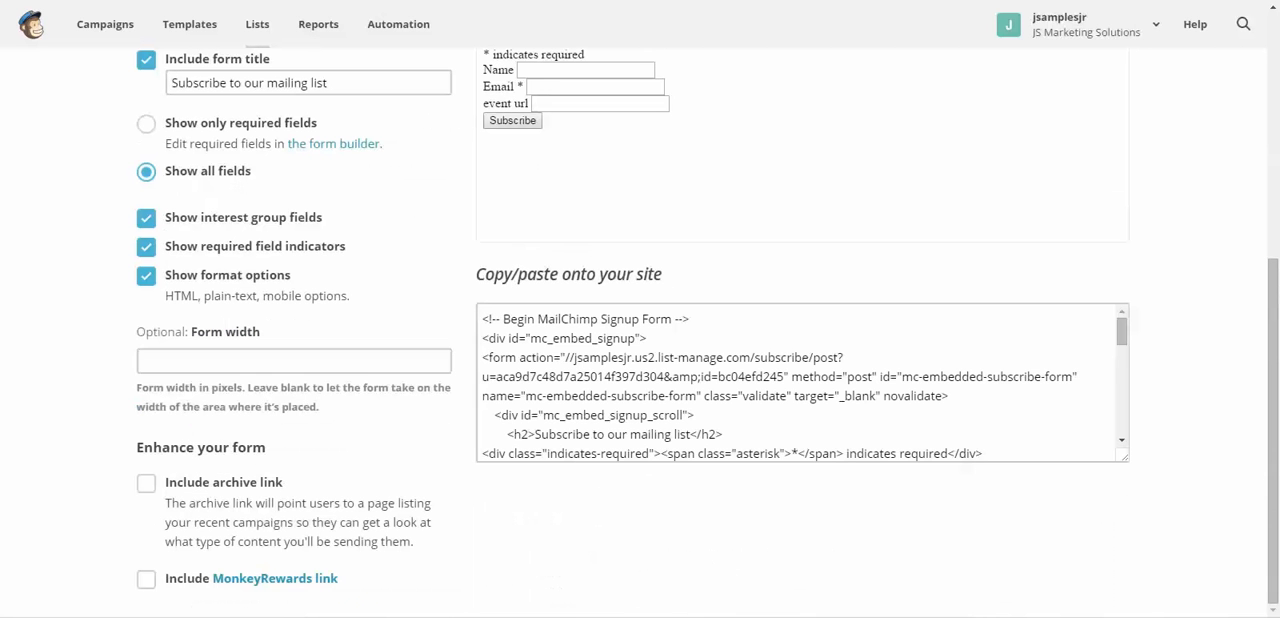
drag(482, 319, 650, 485)
right_click(670, 365)
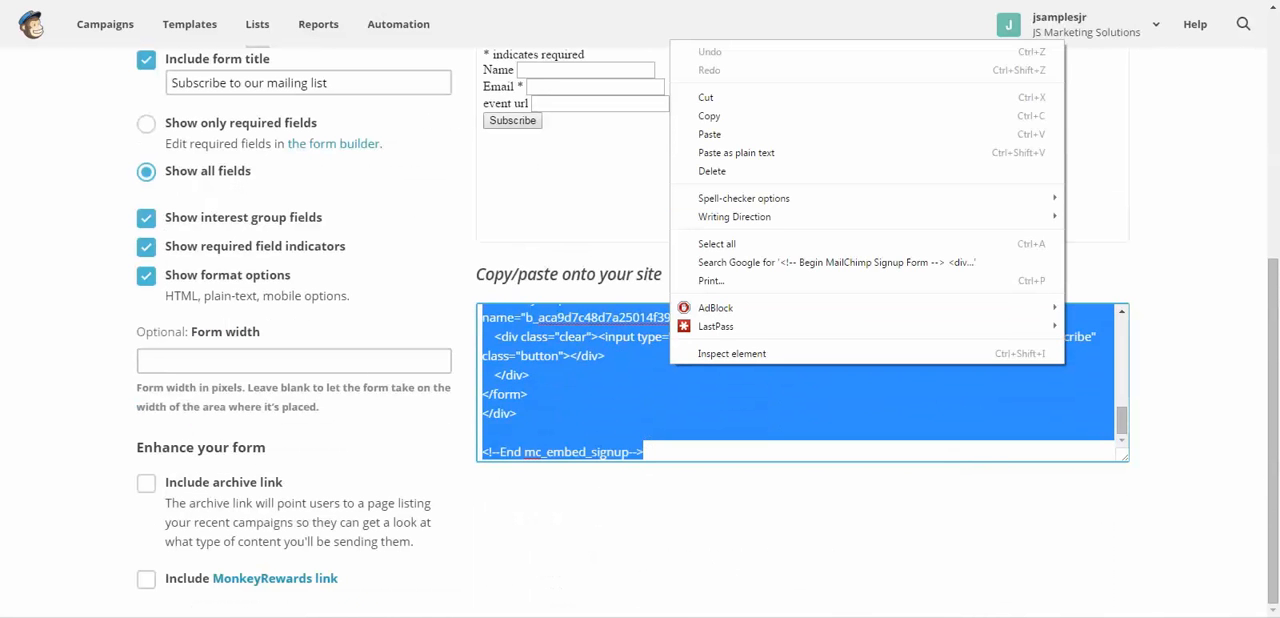
click(709, 116)
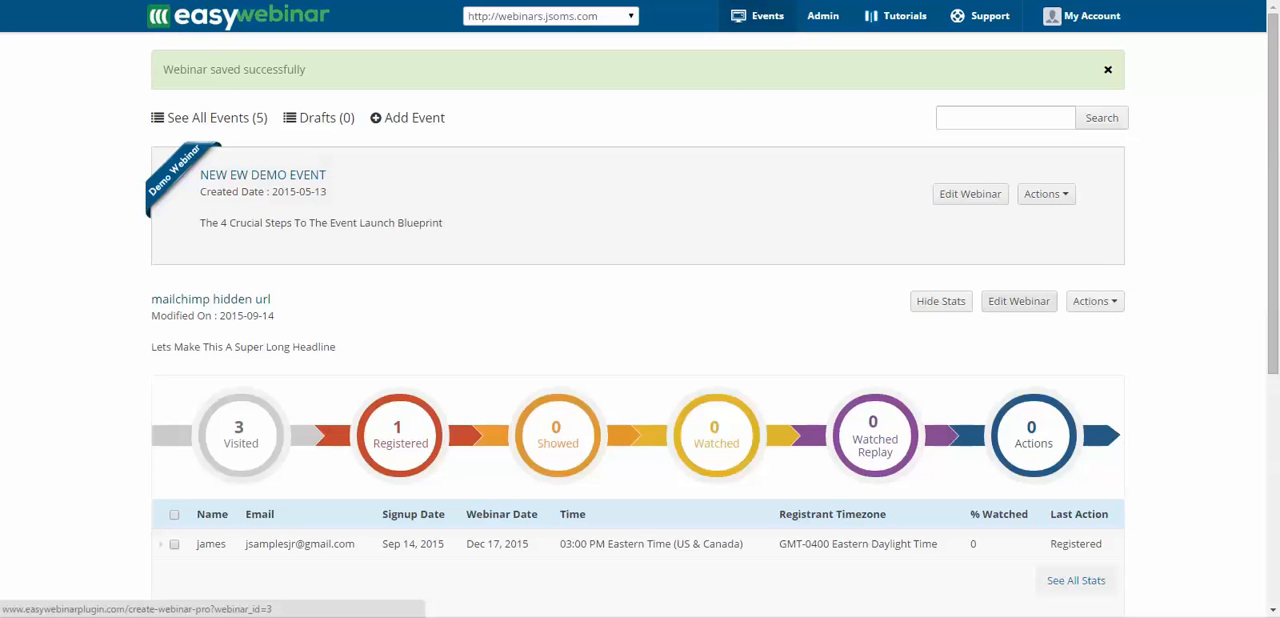
- Switch to EasyWebinar and replace the autoresponder HTML code in the mailchimp hidden url webinar's notifications with the copied form code
click(1019, 301)
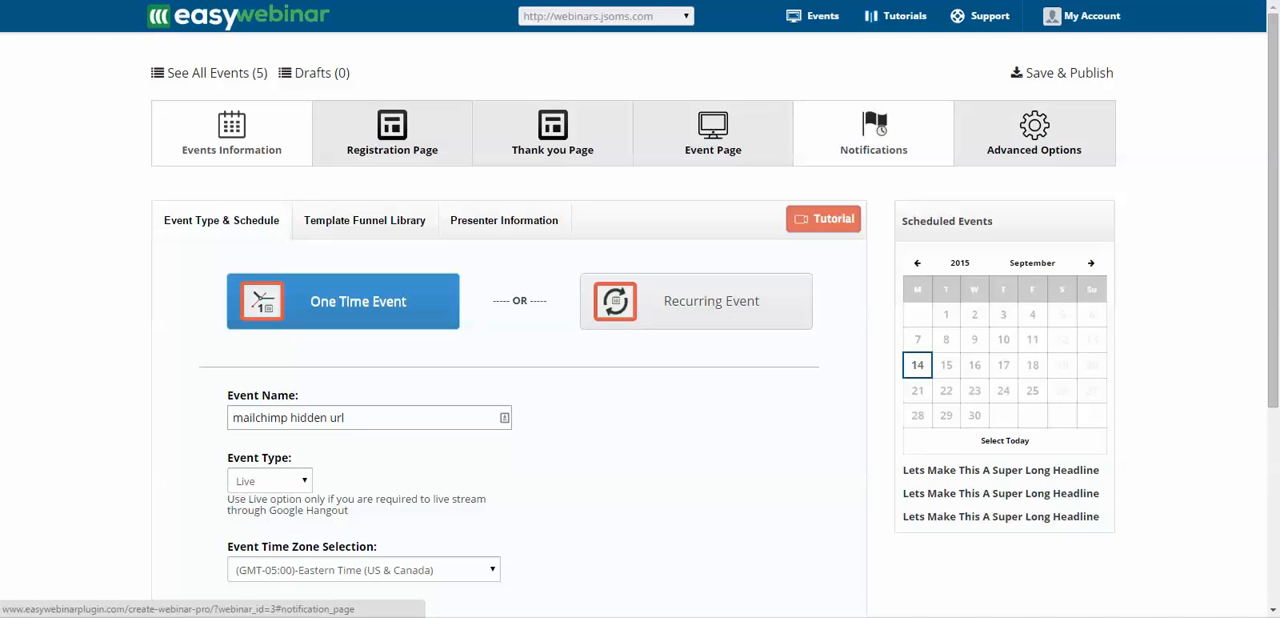
click(874, 134)
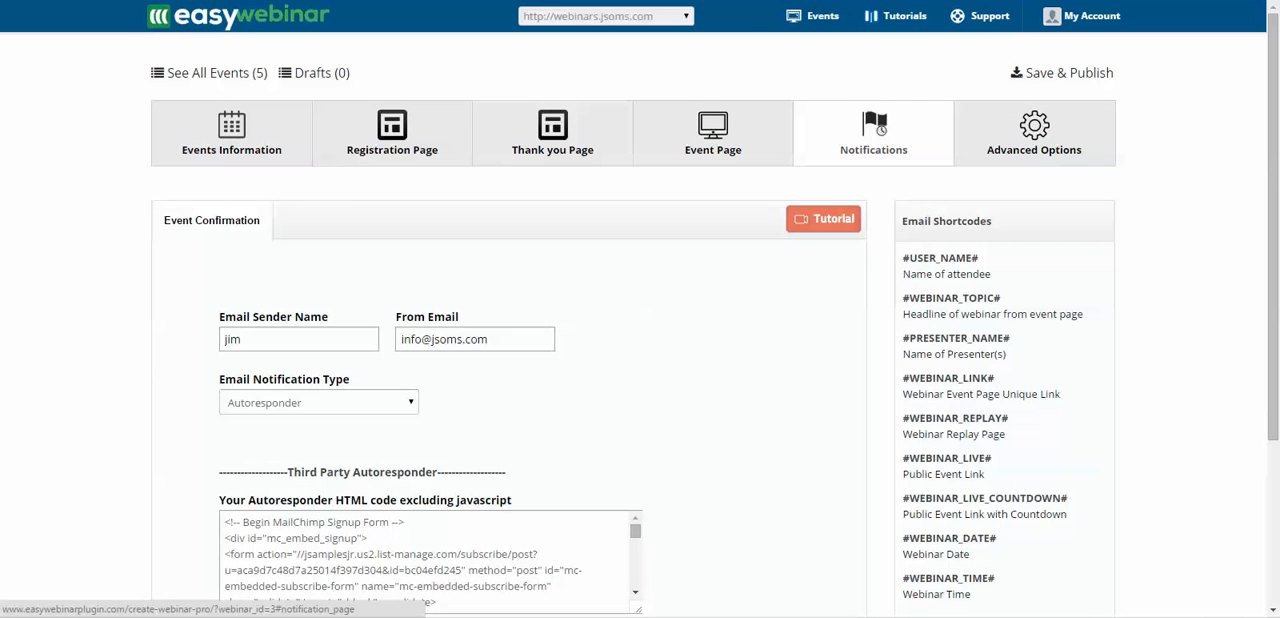
drag(225, 522, 400, 616)
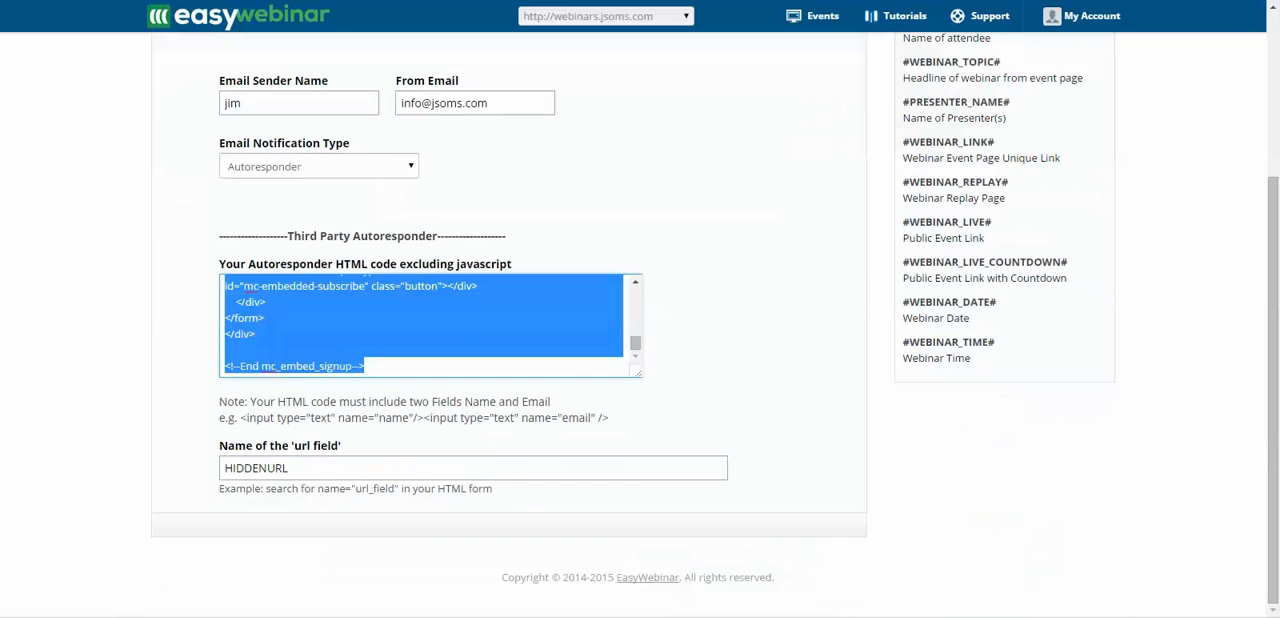
key(Delete)
right_click(237, 294)
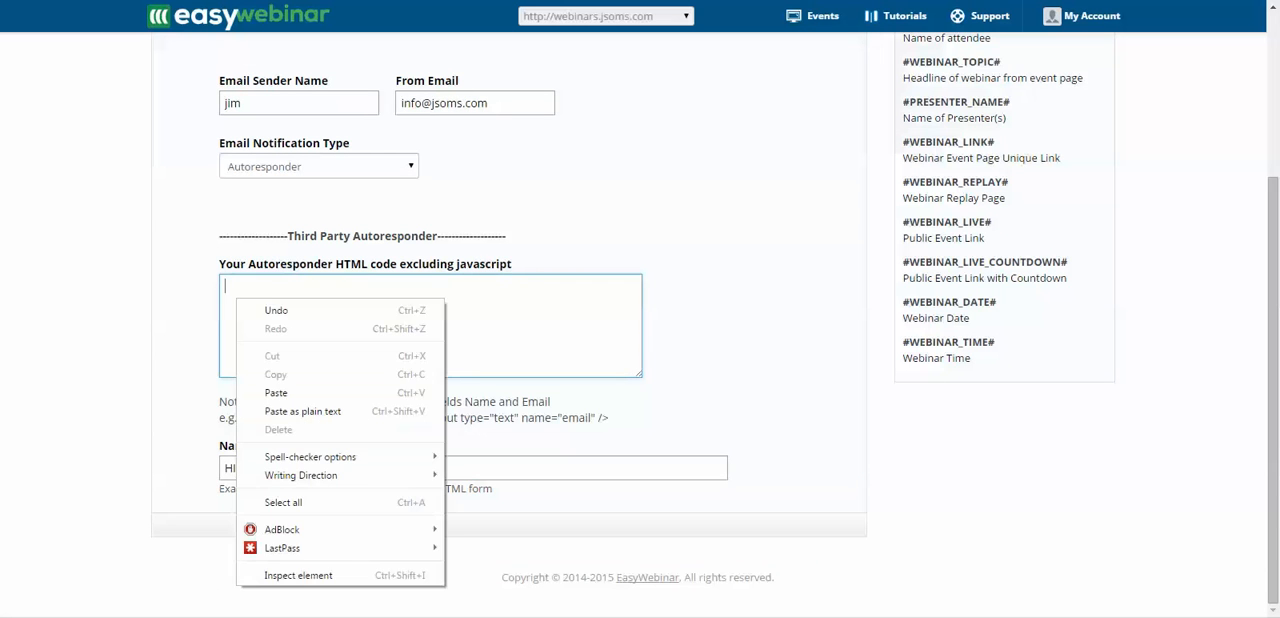
click(280, 391)
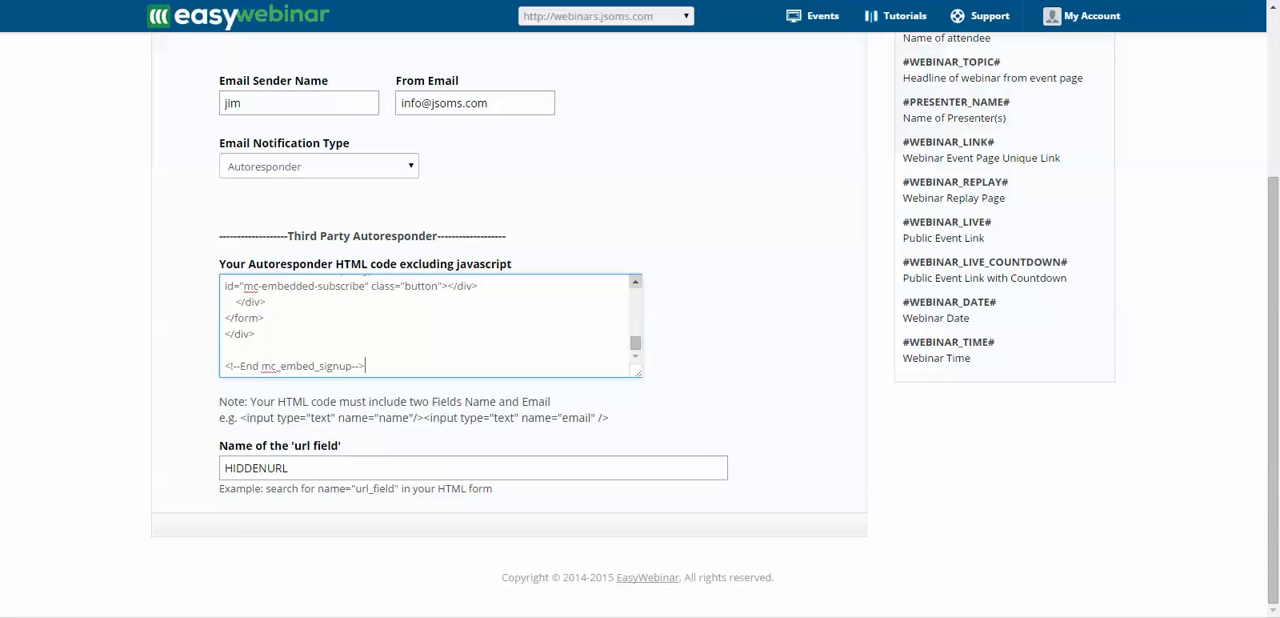
- Find the event url input in the pasted autoresponder code and copy its name value, EVENTURL
click(635, 282)
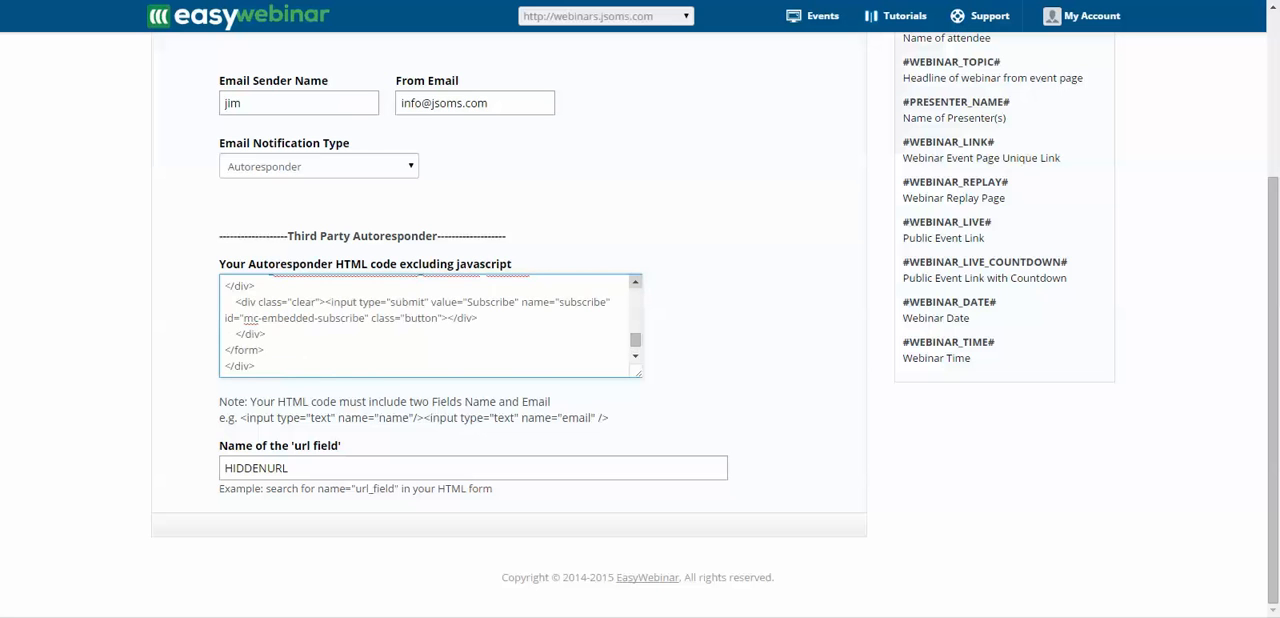
click(635, 282)
click(635, 282)
click(635, 282)
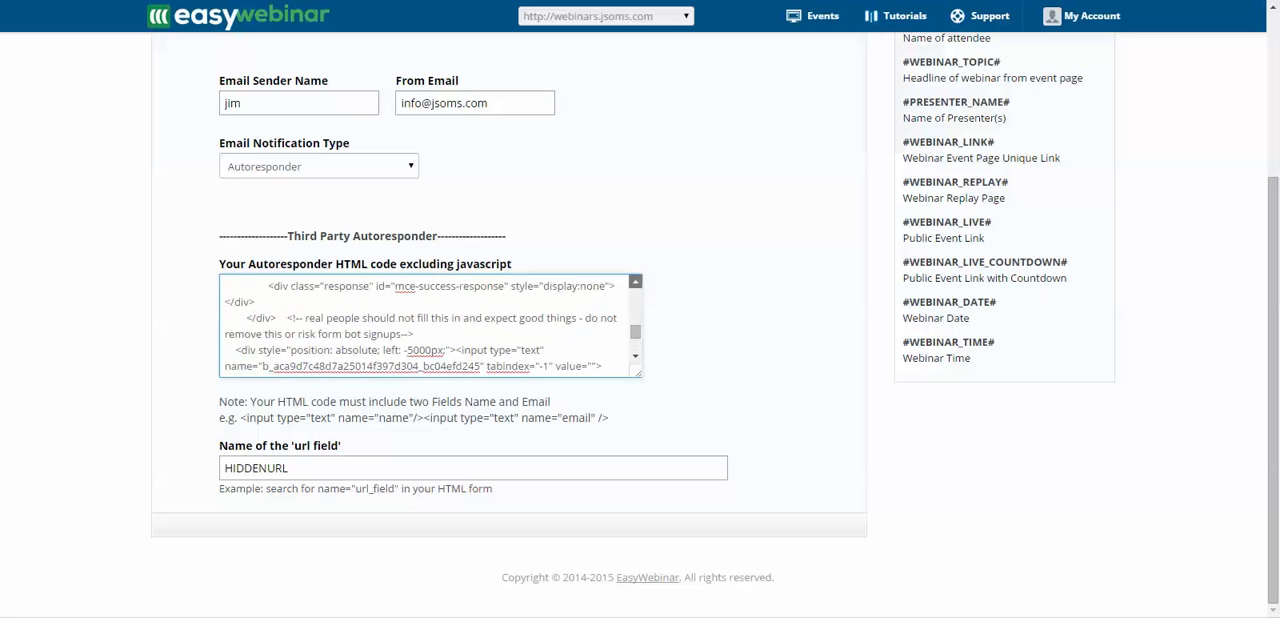
click(635, 282)
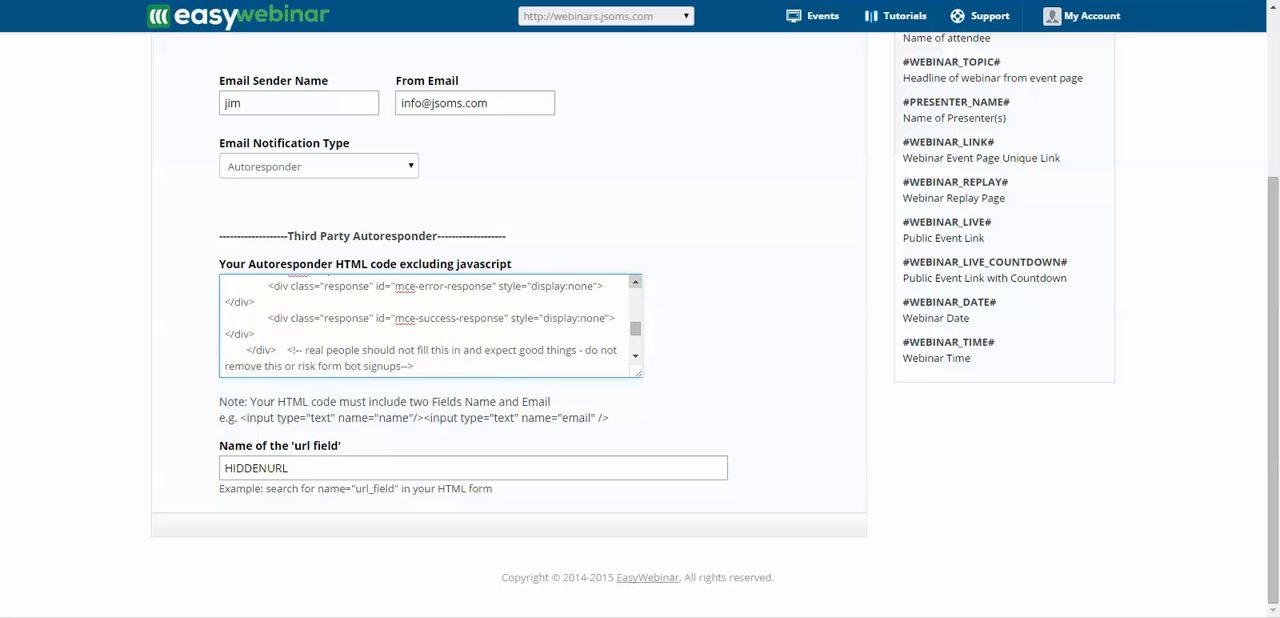
click(635, 282)
click(635, 282)
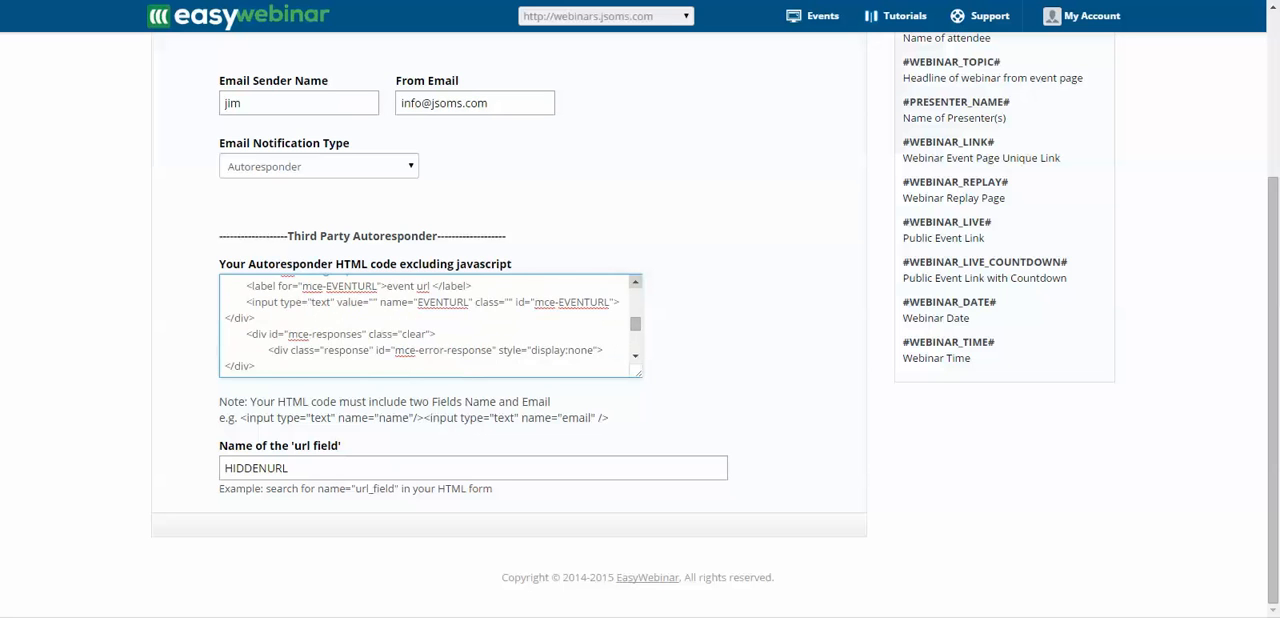
click(635, 282)
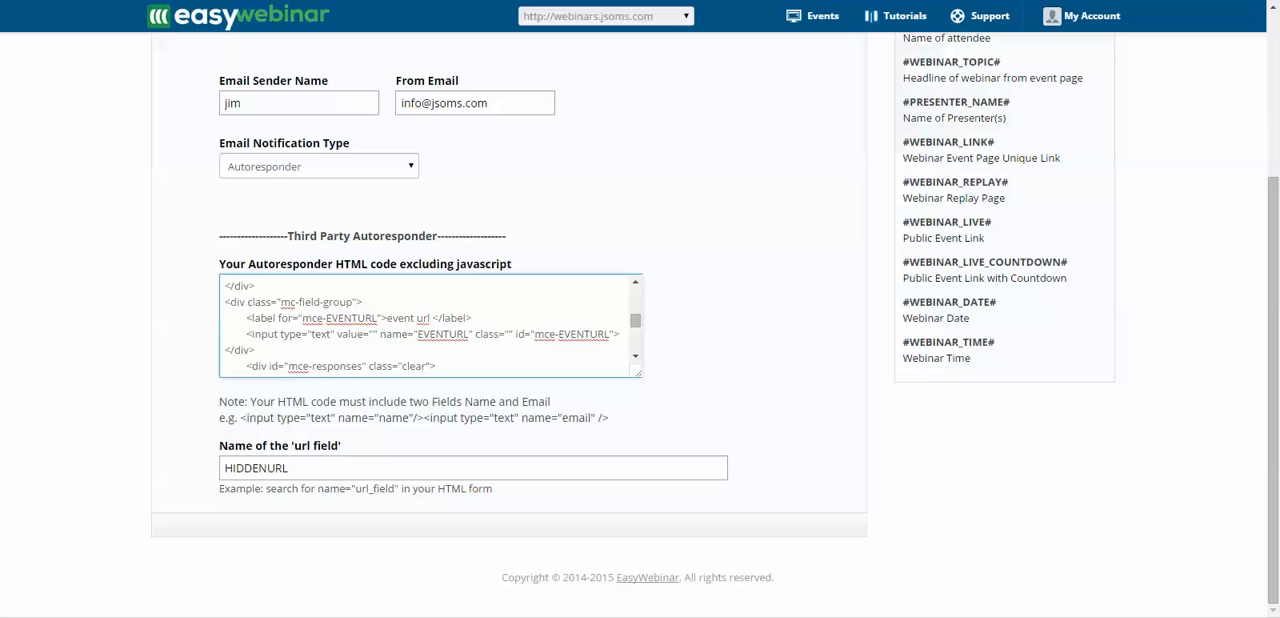
drag(417, 334, 468, 334)
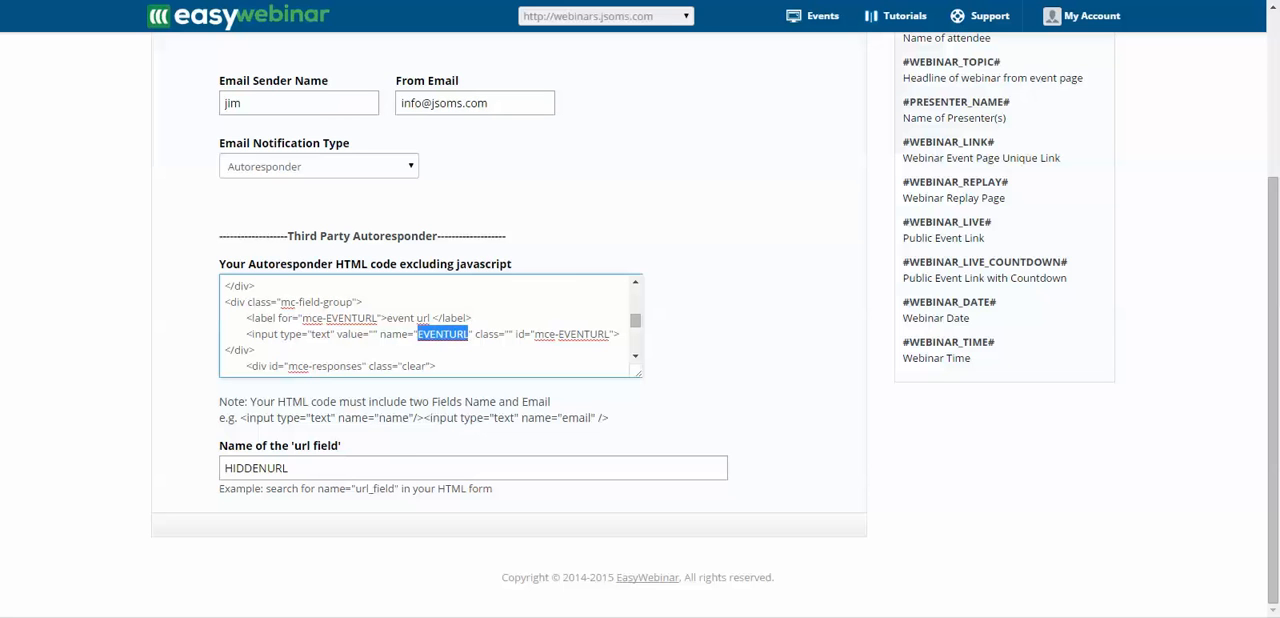
drag(1279, 300, 1279, 262)
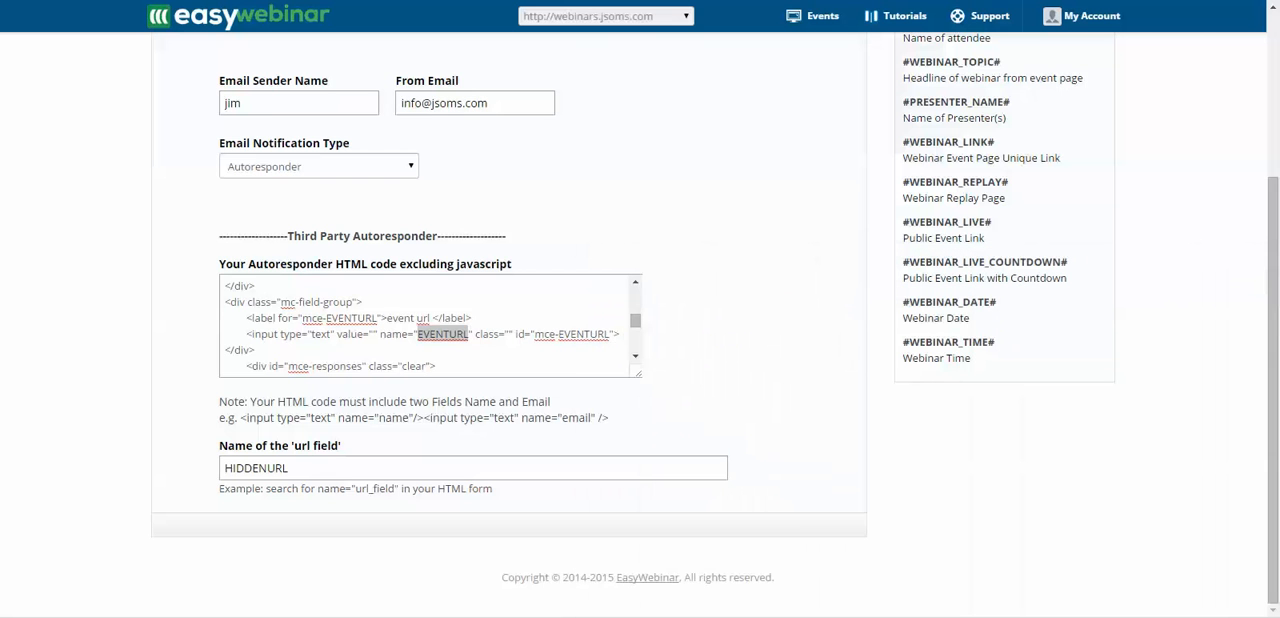
right_click(446, 334)
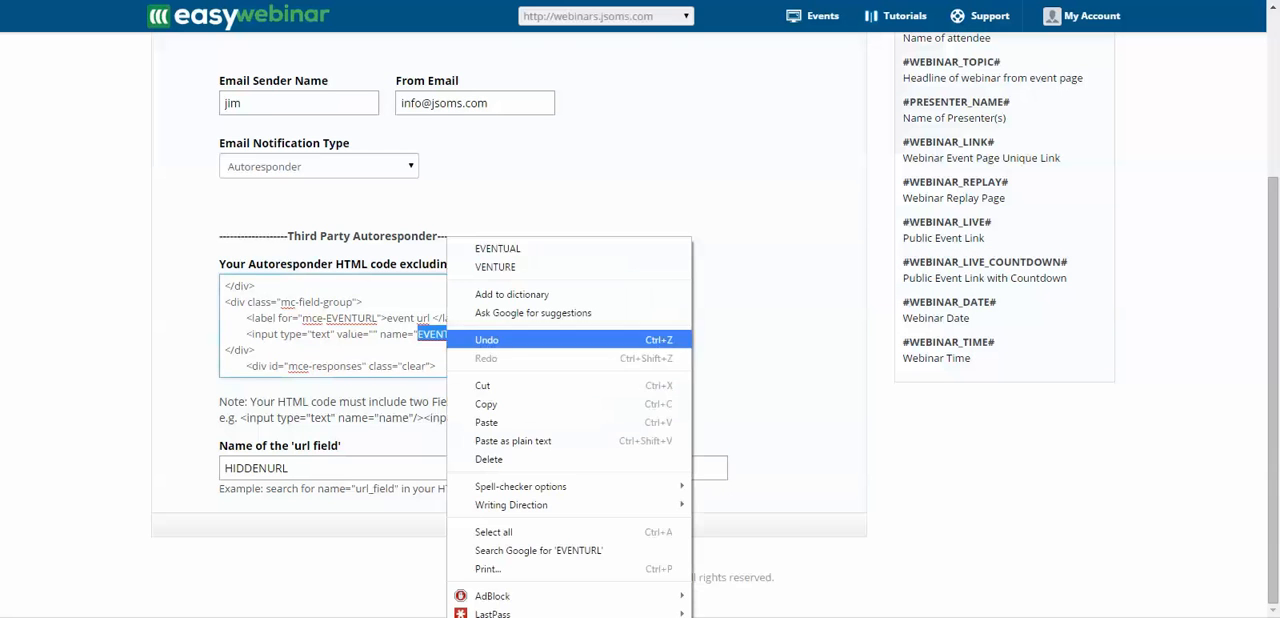
click(470, 403)
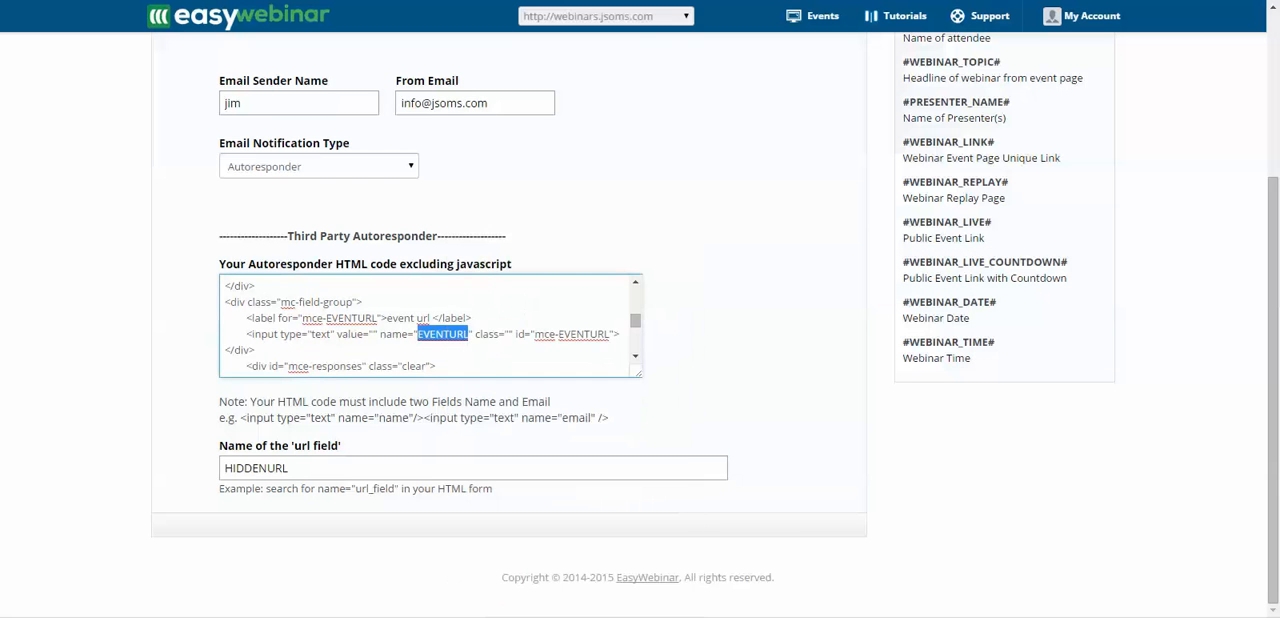
- Replace the name of the 'url field' with EVENTURL, and save and publish the webinar
drag(291, 468, 222, 468)
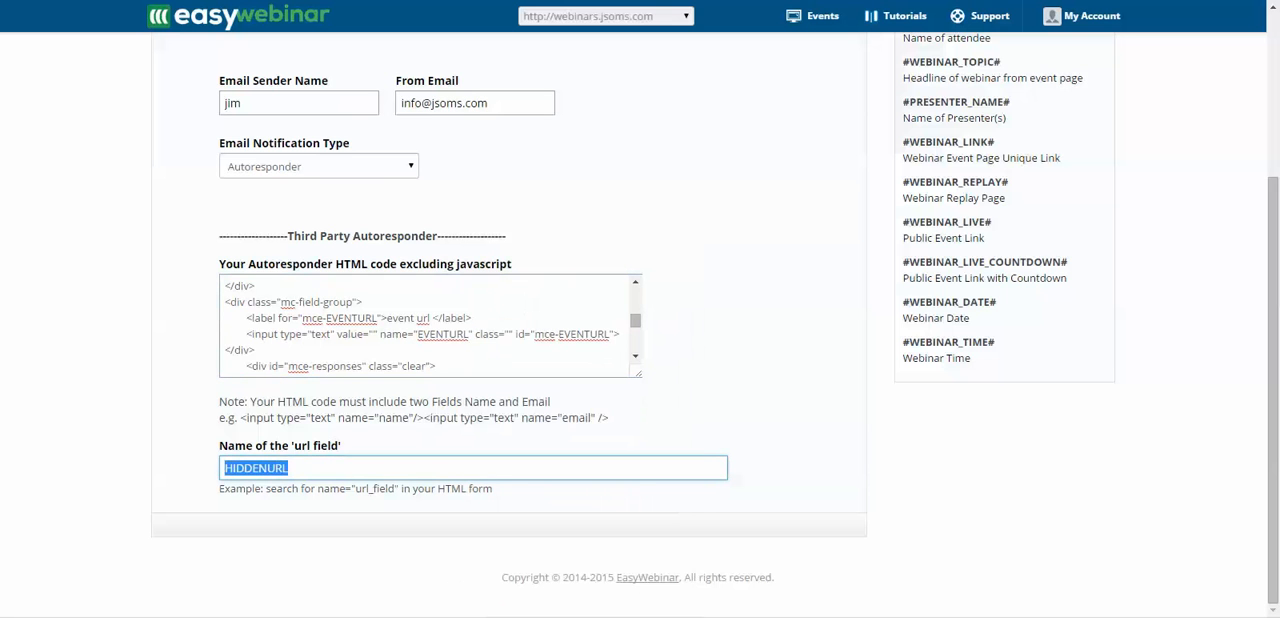
key(BackSpace)
right_click(236, 470)
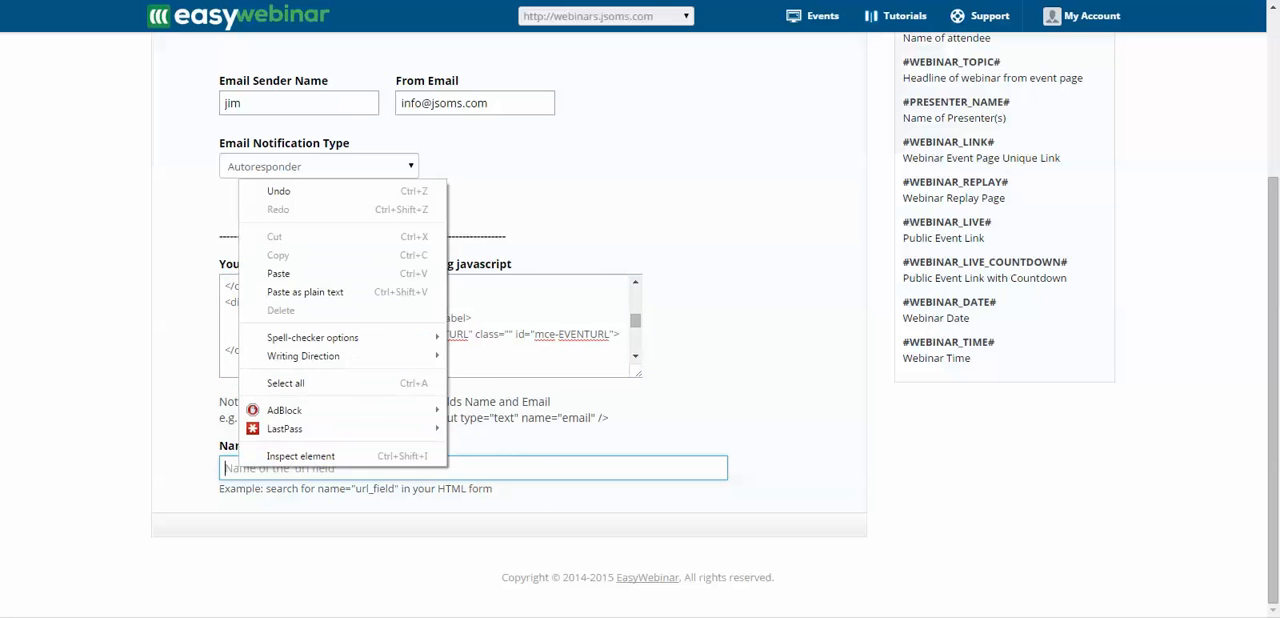
click(262, 272)
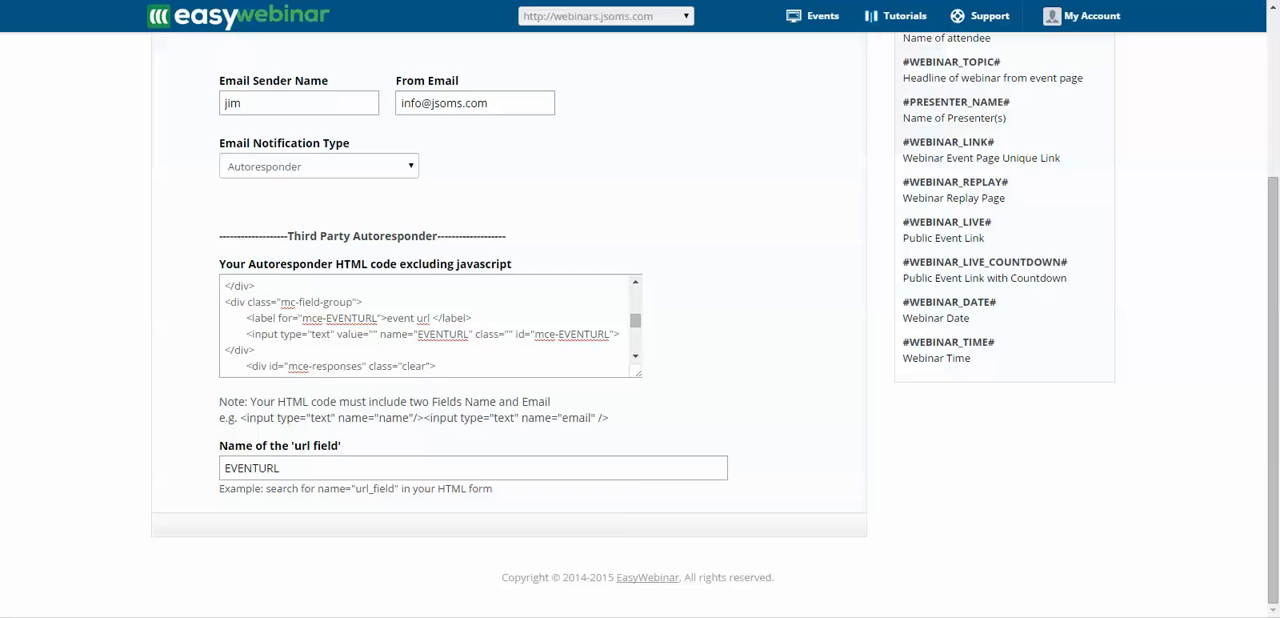
scroll(640, 350, up, 3)
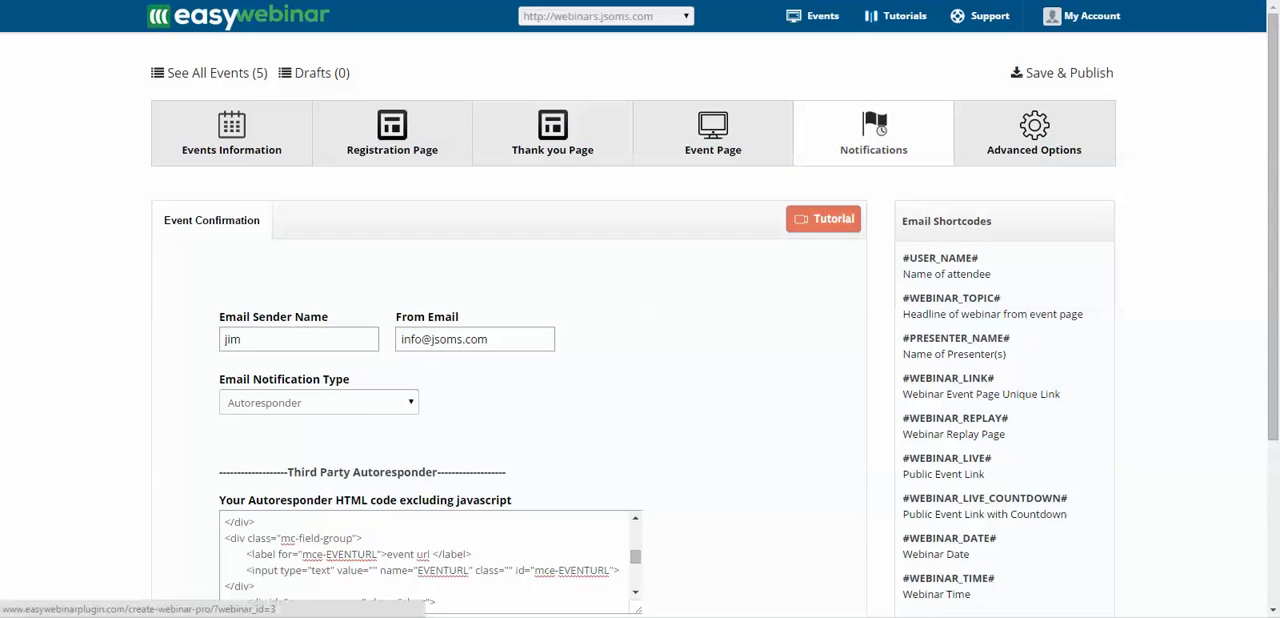
click(1062, 73)
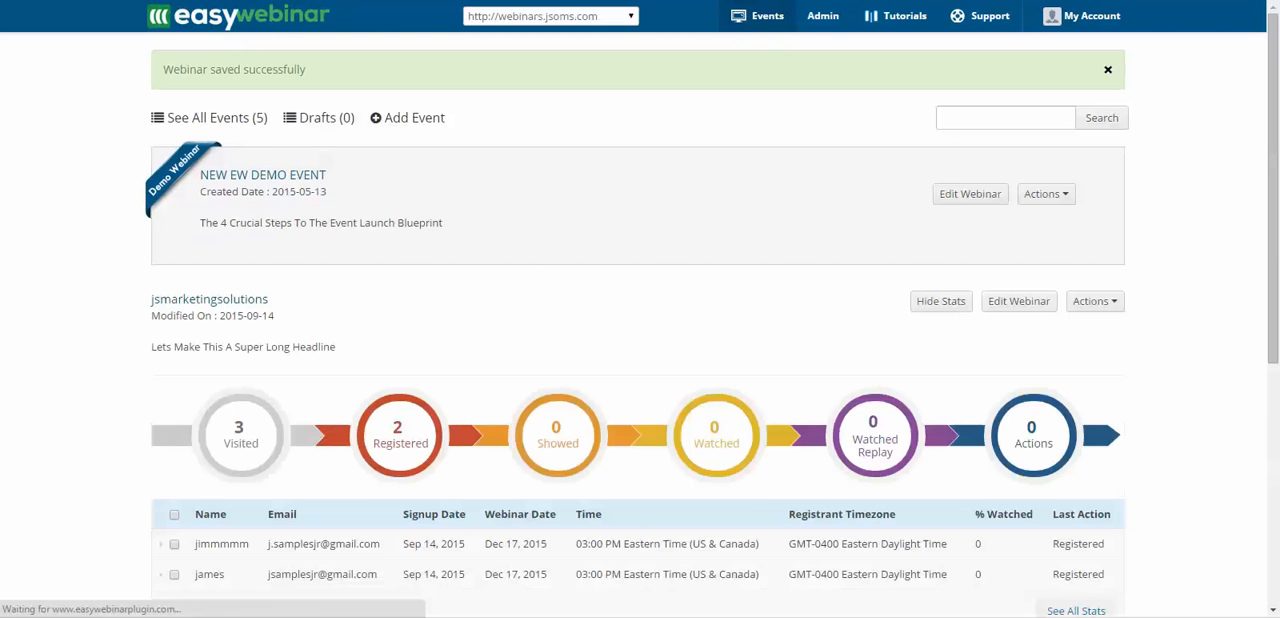
- Open the webinar links of the jsmarketingsolutions event modified on 2015-09-14
scroll(640, 350, down, 5)
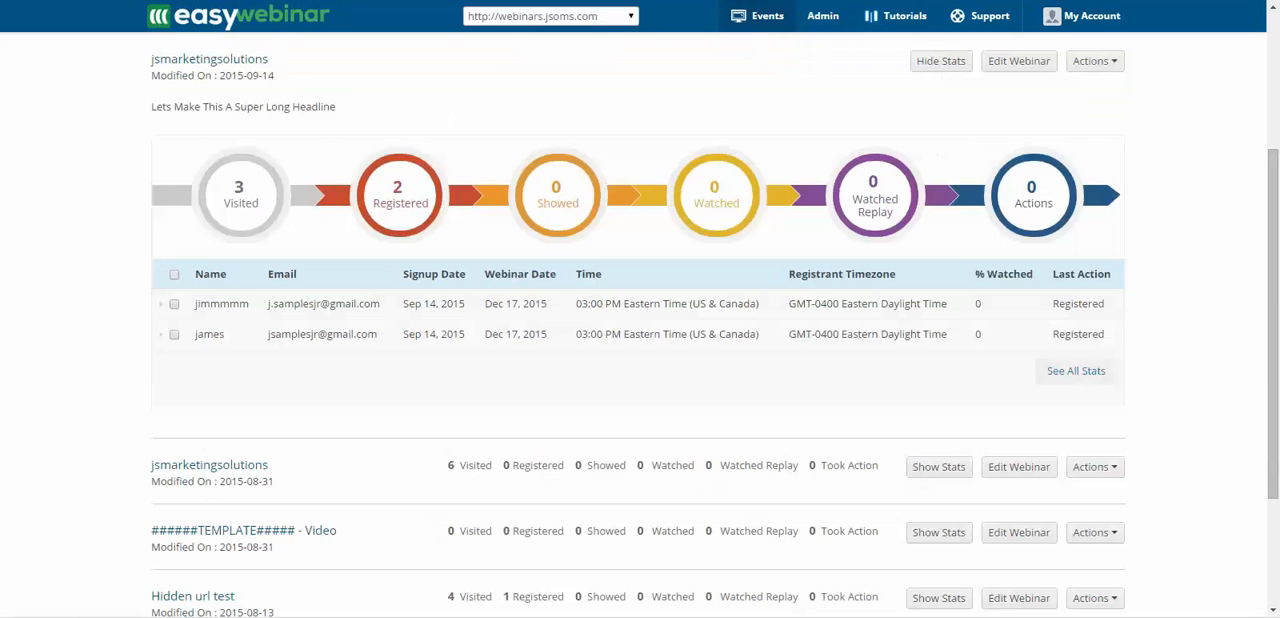
scroll(716, 250, up, 3)
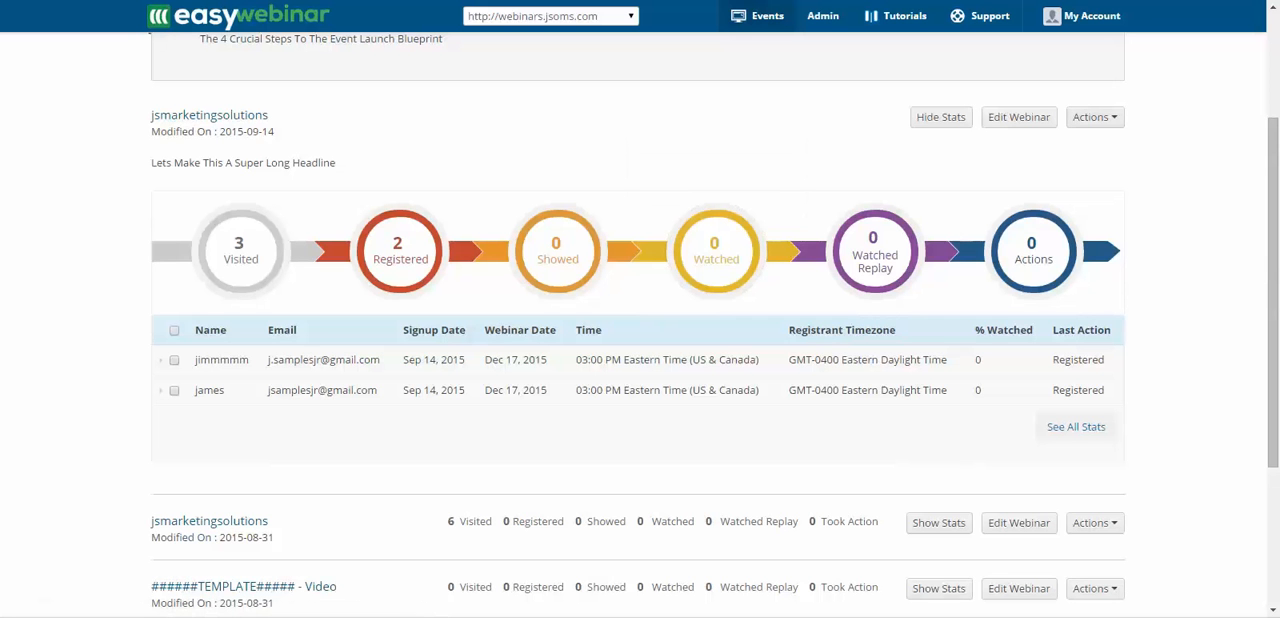
click(1095, 117)
click(957, 147)
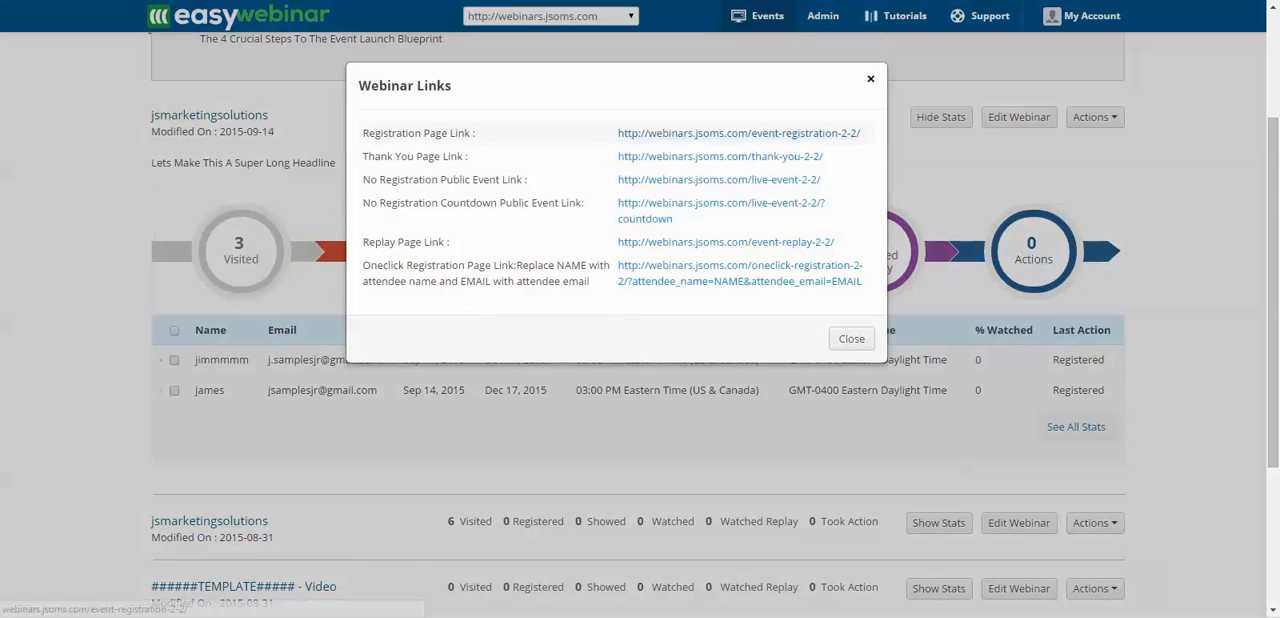
- Open the event's registration page and enter the attendee's name in the registration form
click(738, 133)
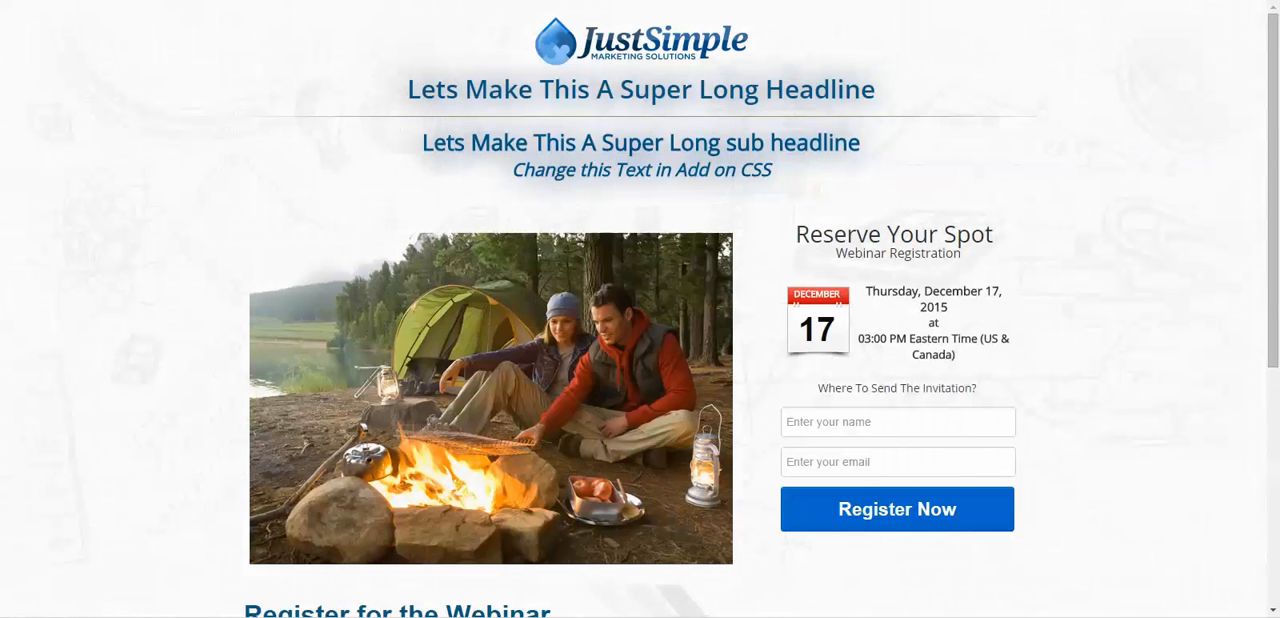
click(898, 422)
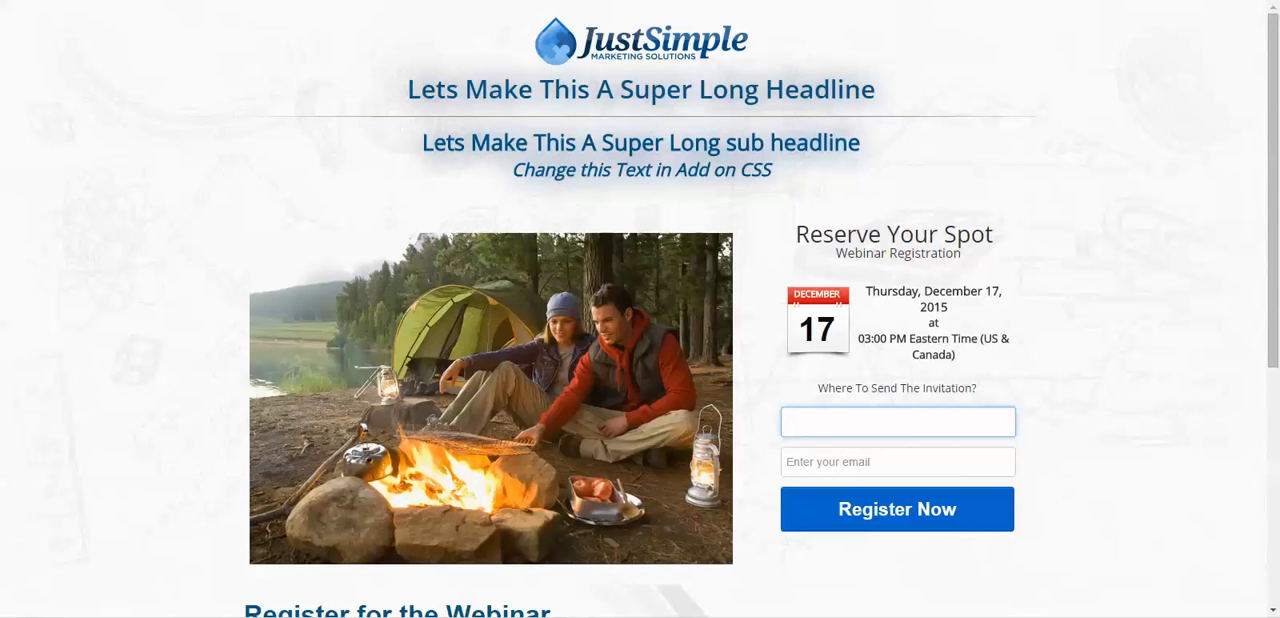
text(Jimm)
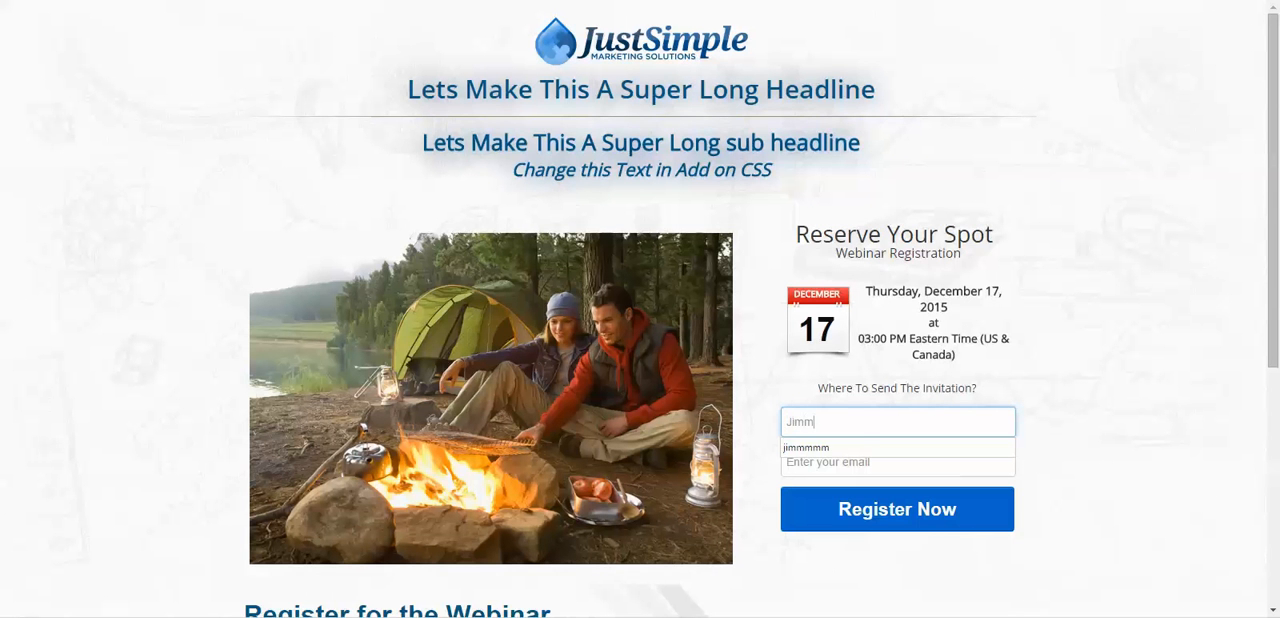
text(y)
key(Tab)
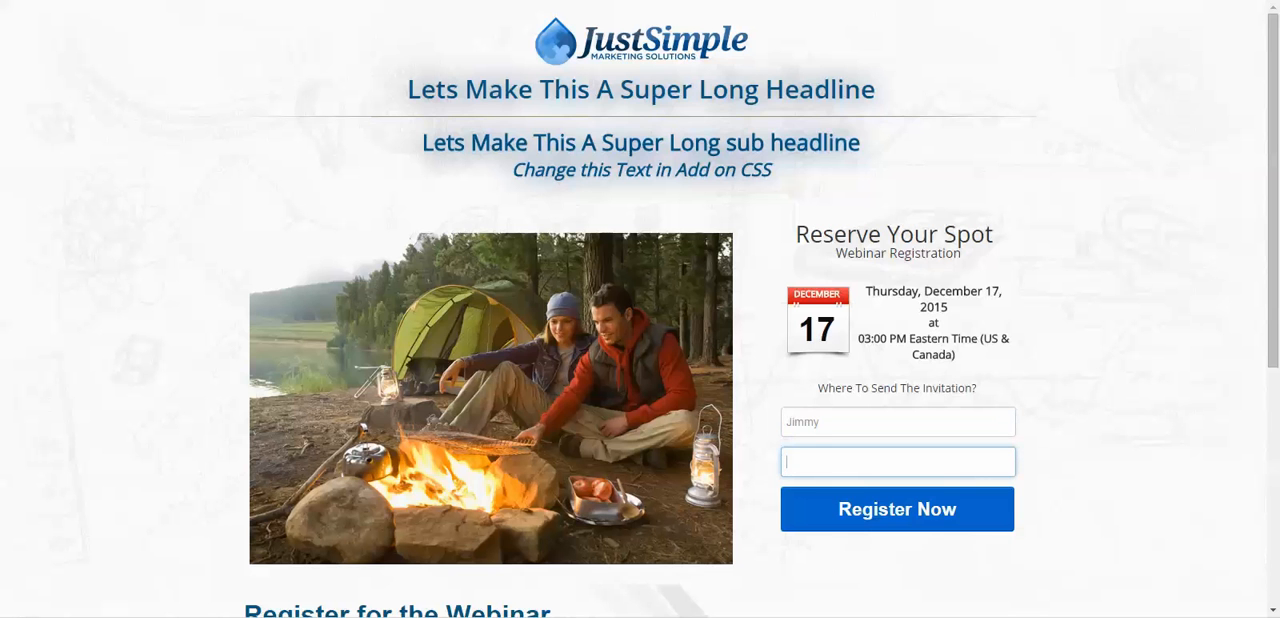
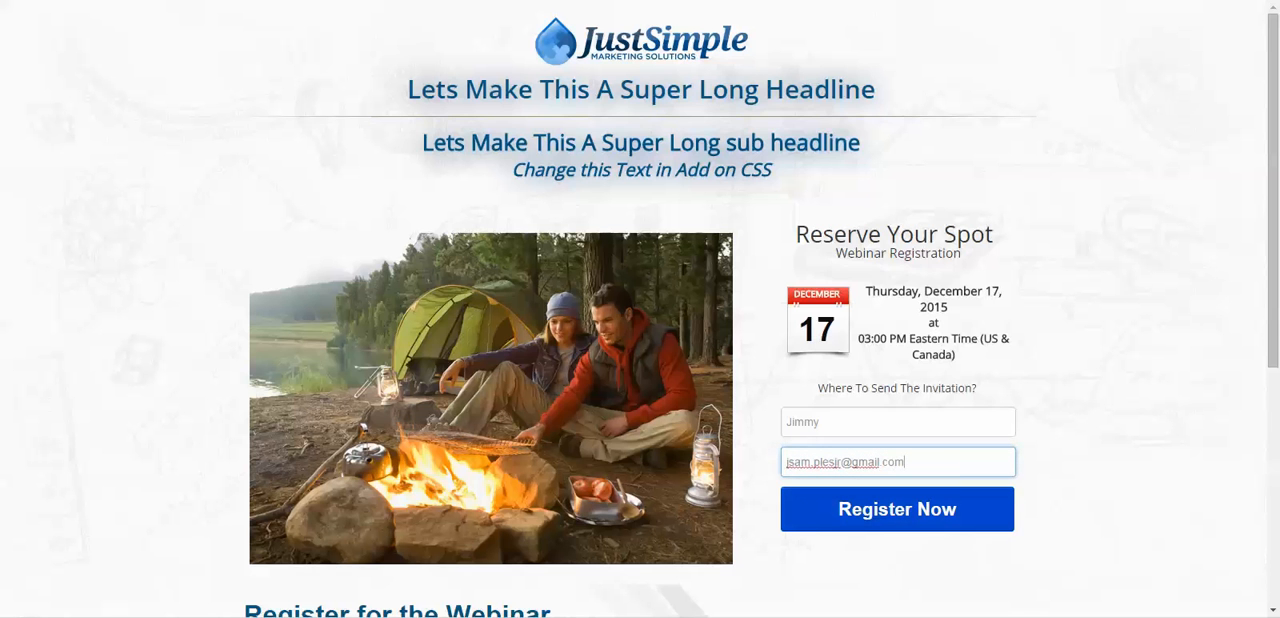
- Enter the attendee's email address and submit the webinar registration
key(Tab)
key(Return)
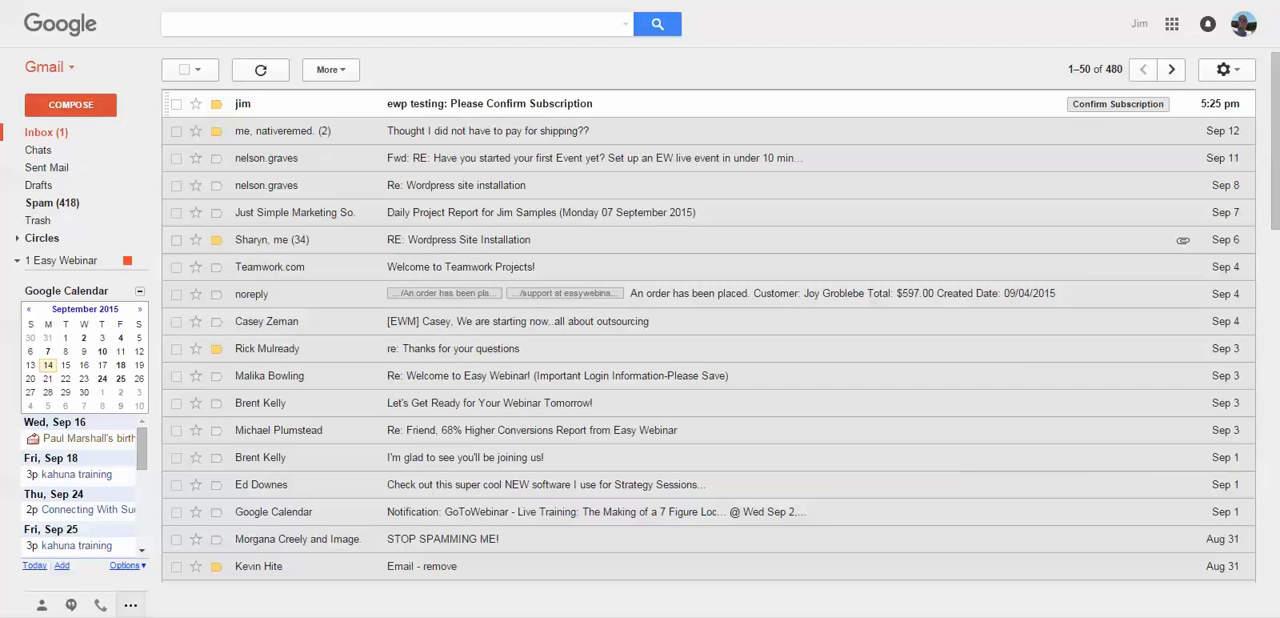
- In Gmail, open the 'ewp testing: Please Confirm Subscription' email and check its recipient details
click(490, 104)
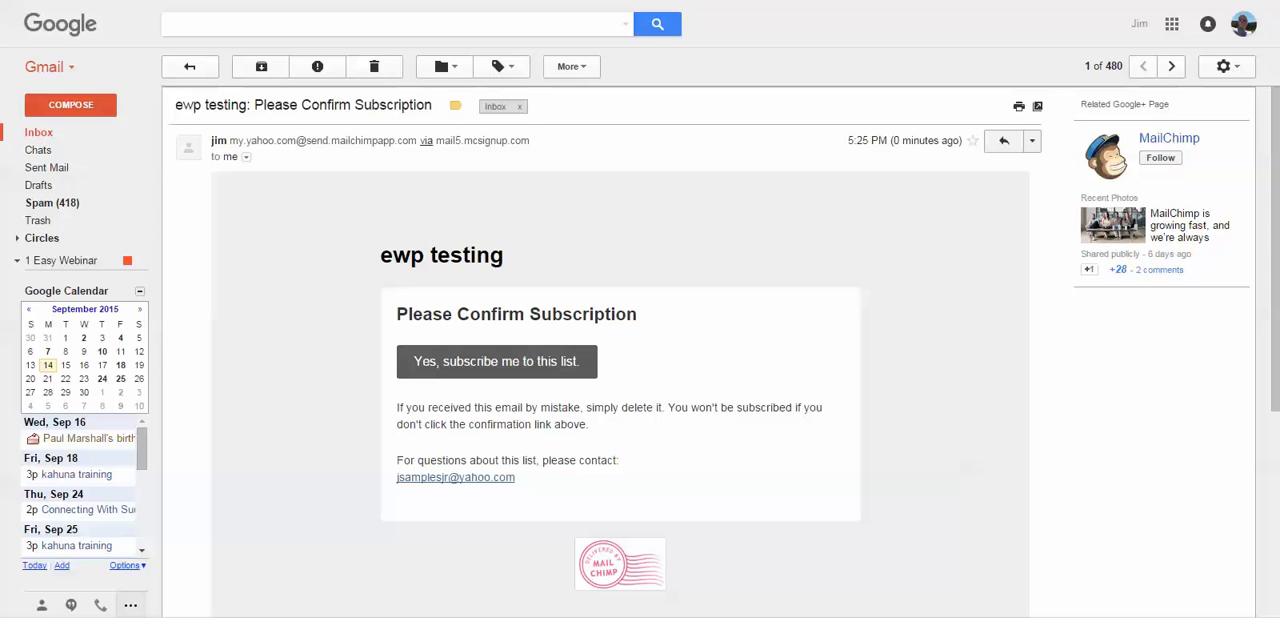
click(246, 157)
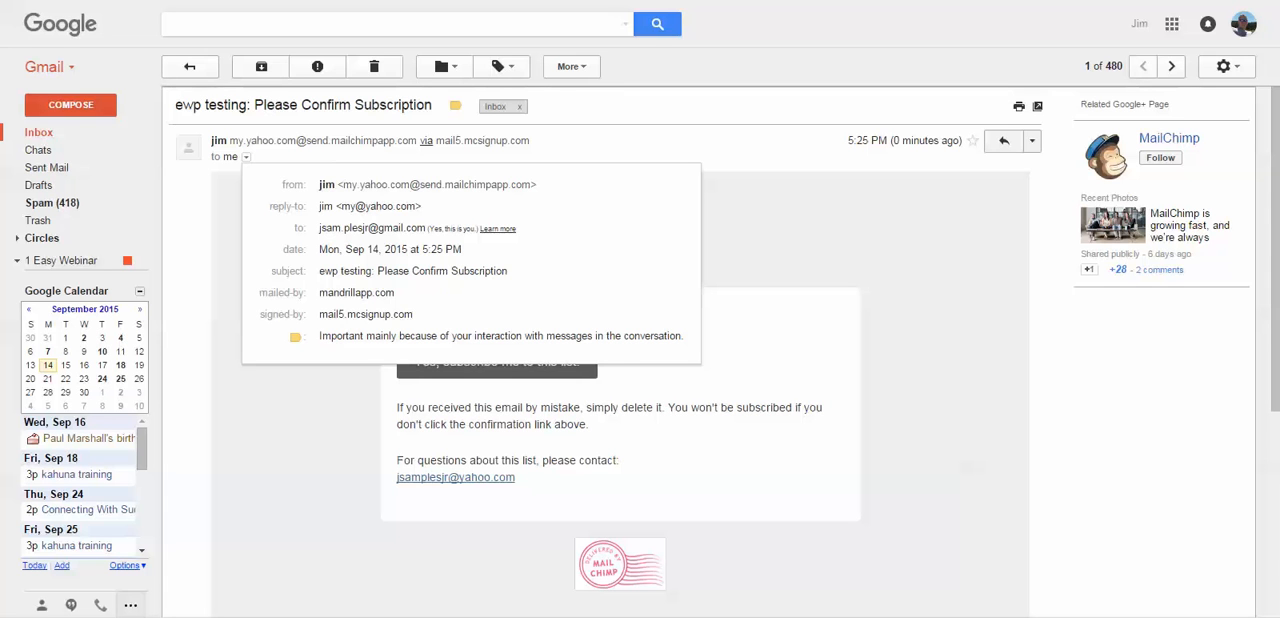
mouse_move(370, 228)
key(Escape)
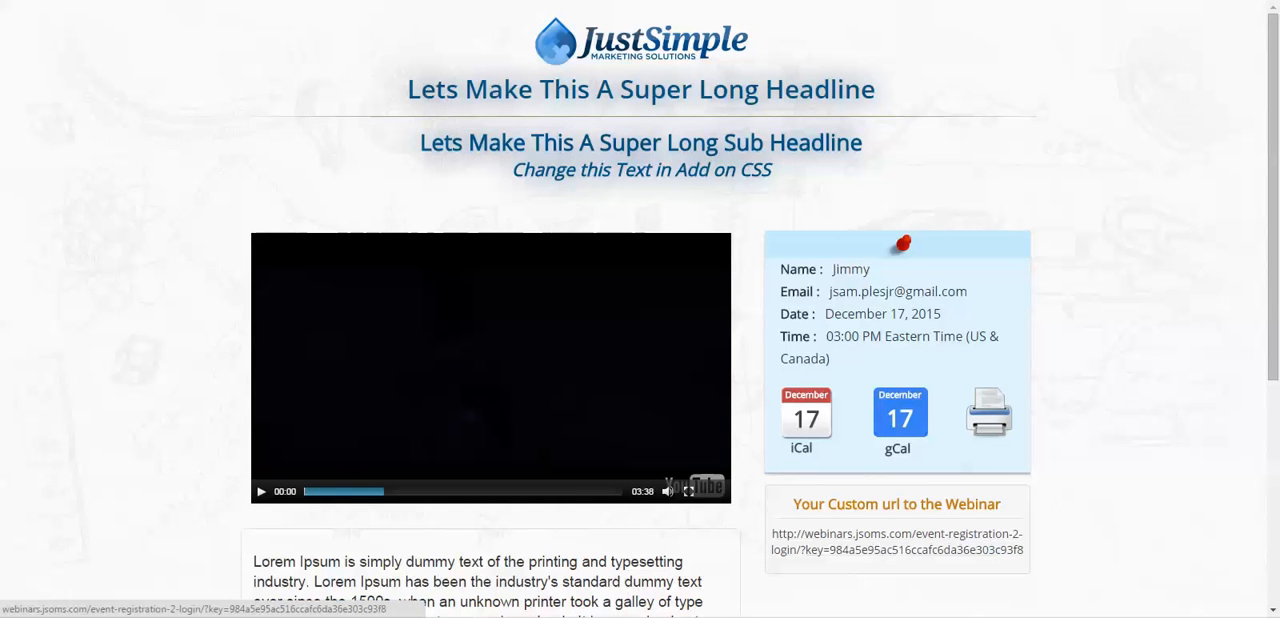
- Copy the custom webinar url from the thank-you page and paste it below EVENTURL in the Notepad note
drag(771, 534, 1024, 550)
right_click(978, 553)
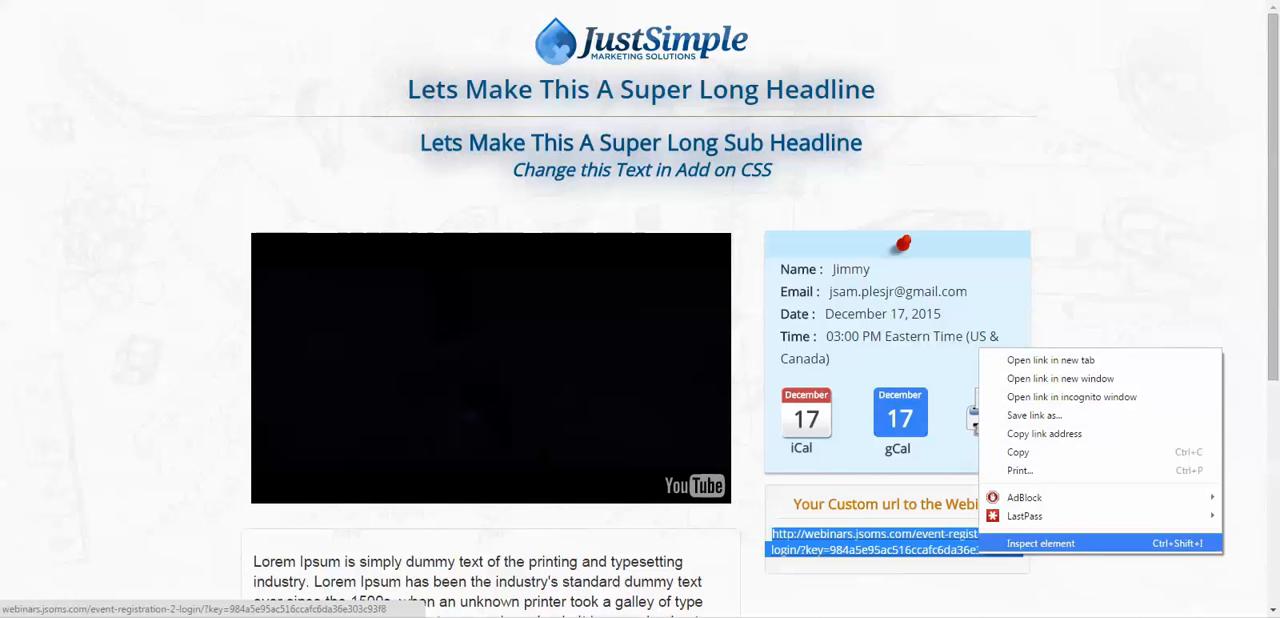
click(1018, 452)
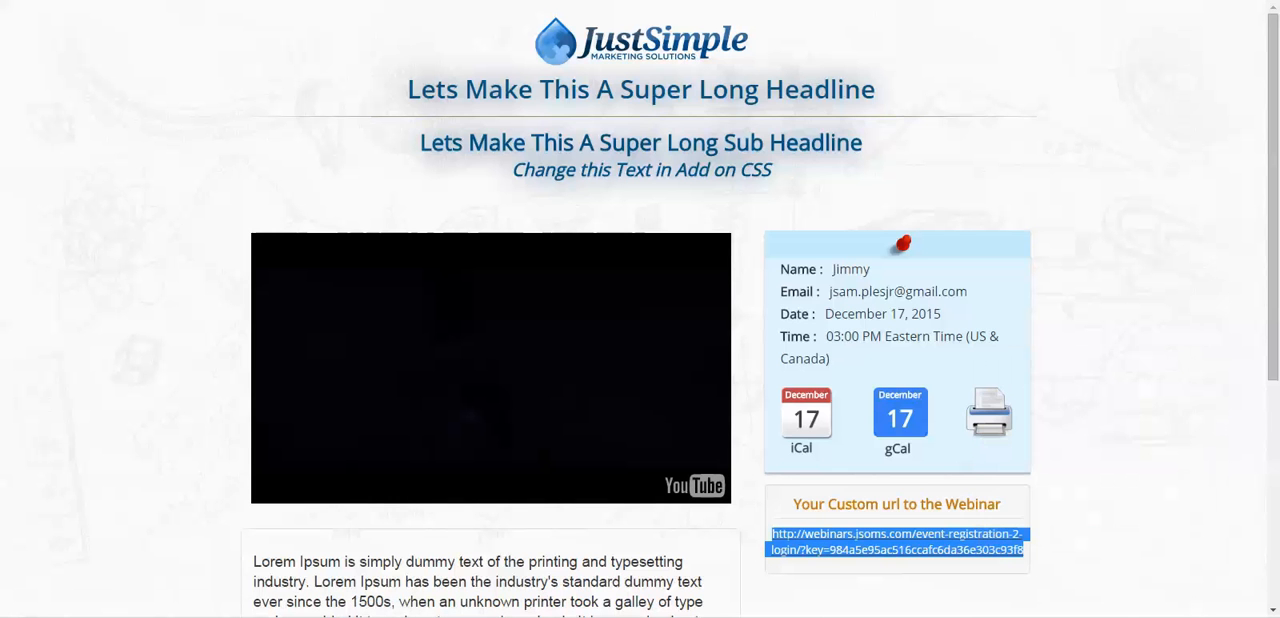
drag(1279, 265, 573, 205)
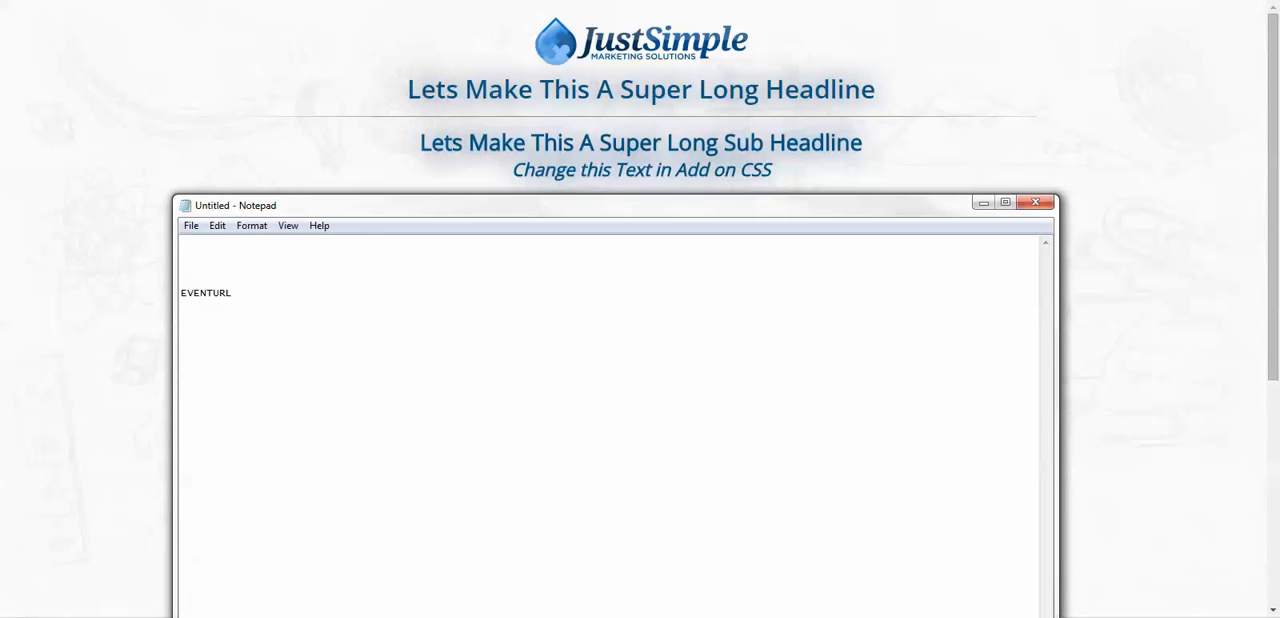
right_click(204, 322)
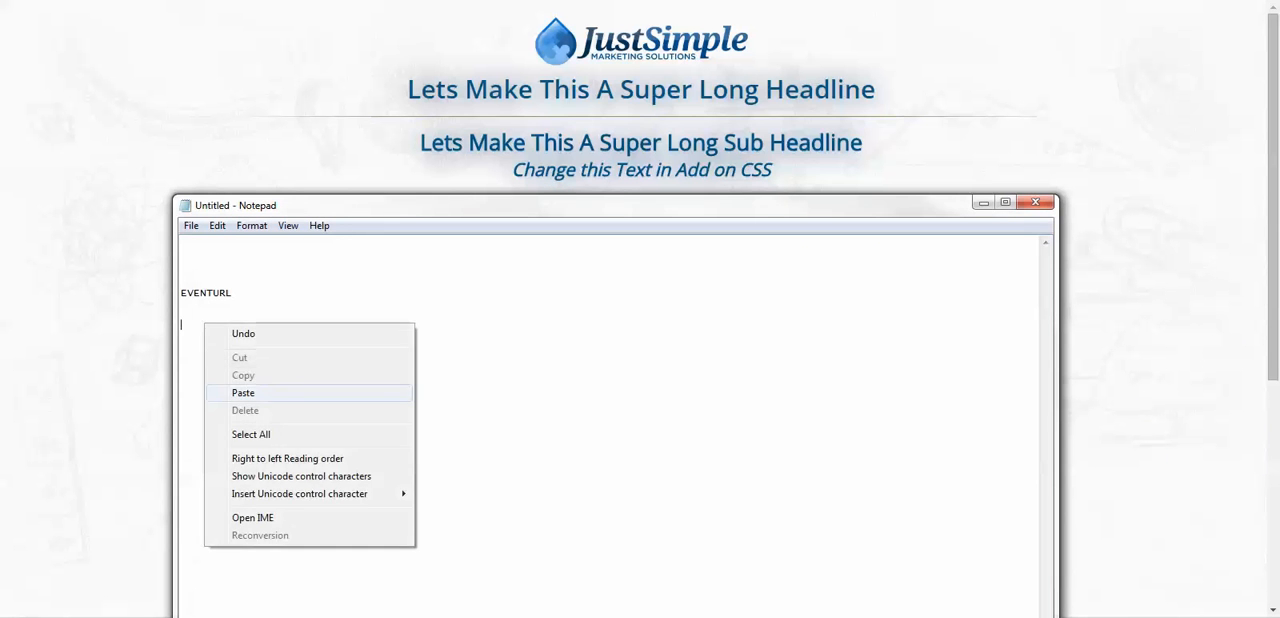
click(240, 394)
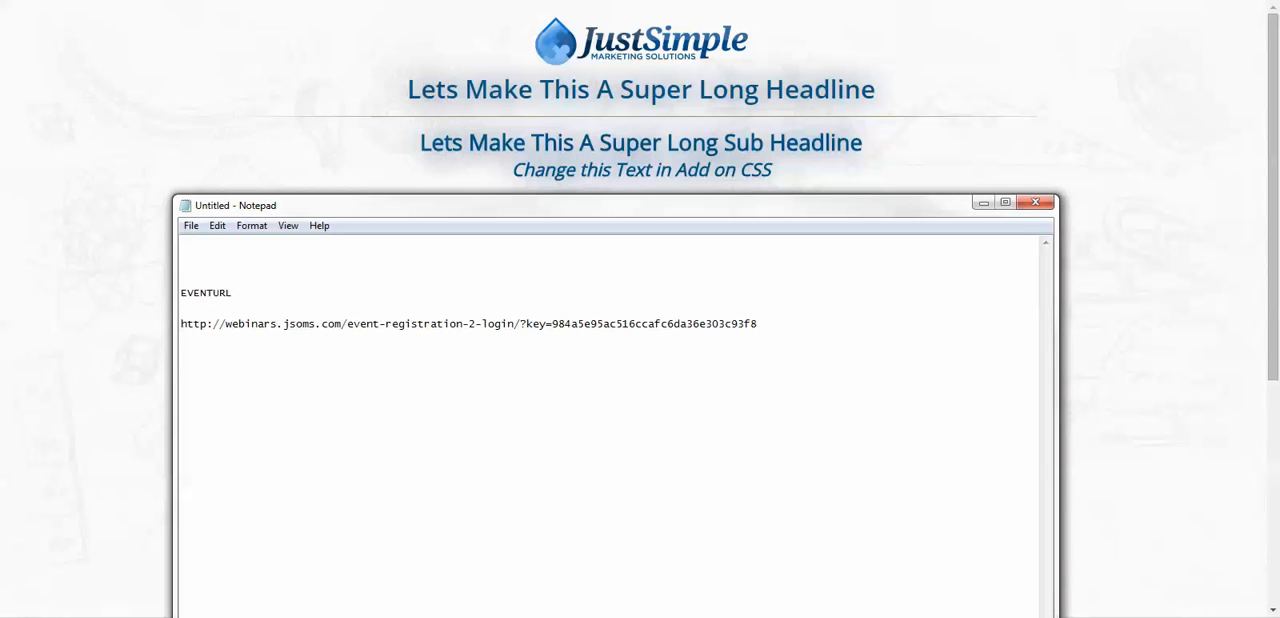
drag(340, 205, 1279, 107)
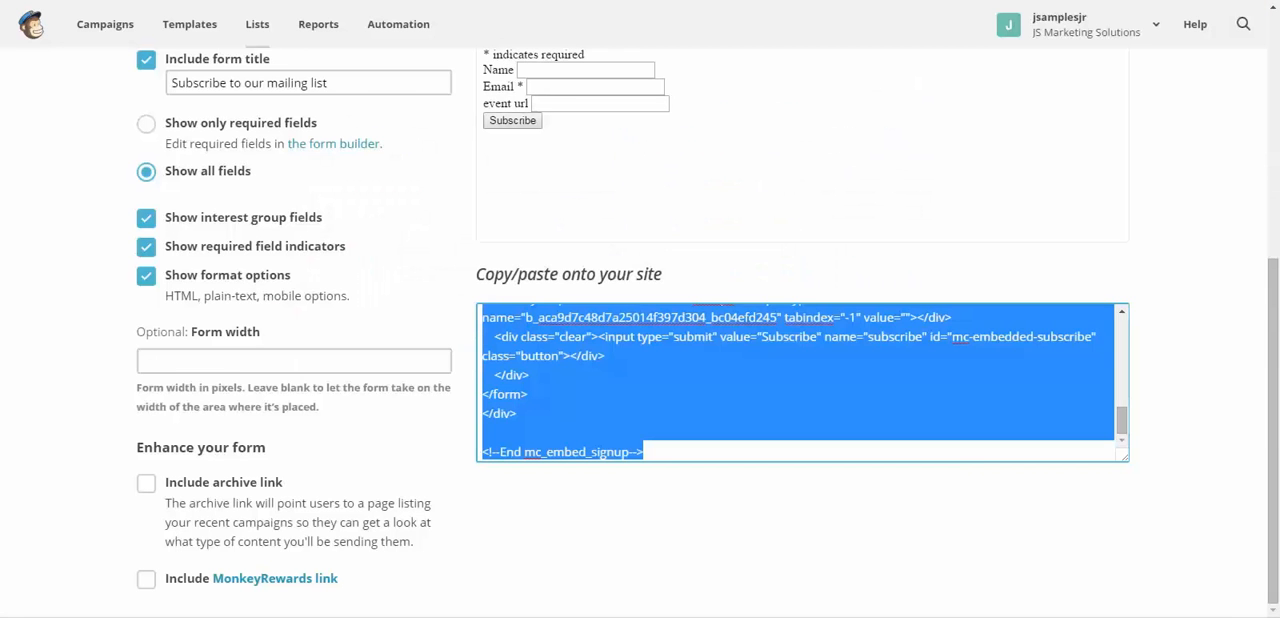
- Switch to MailChimp and view the subscribers of the Ewp Testing list
scroll(640, 332, up, 5)
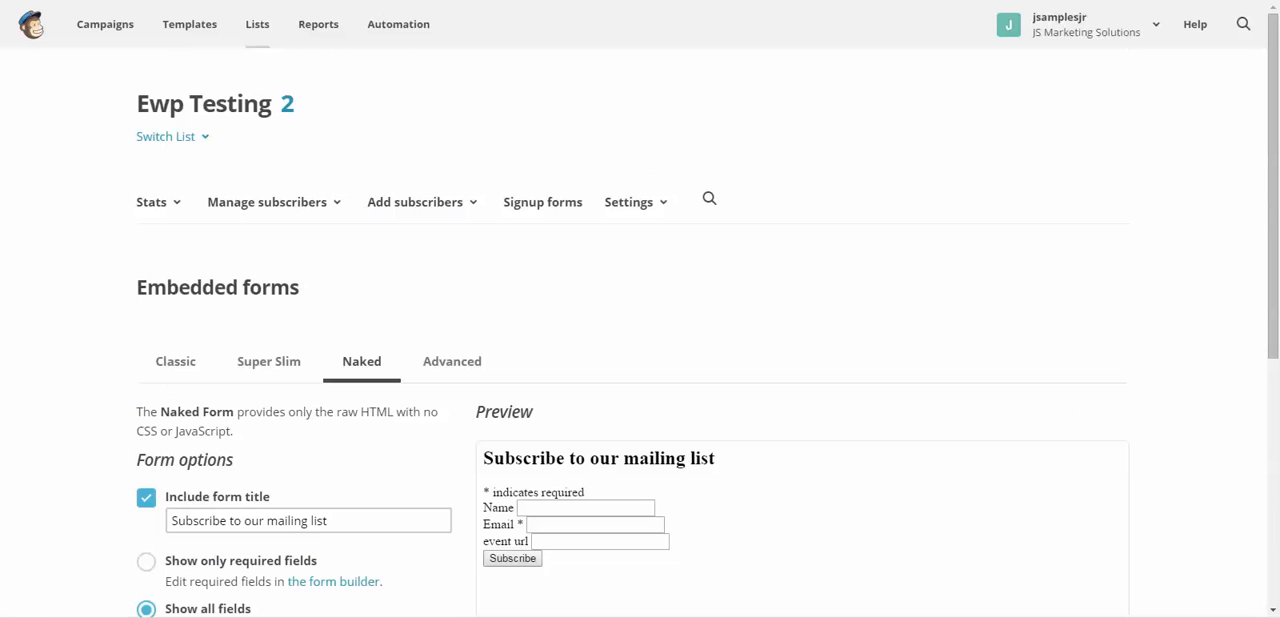
click(273, 202)
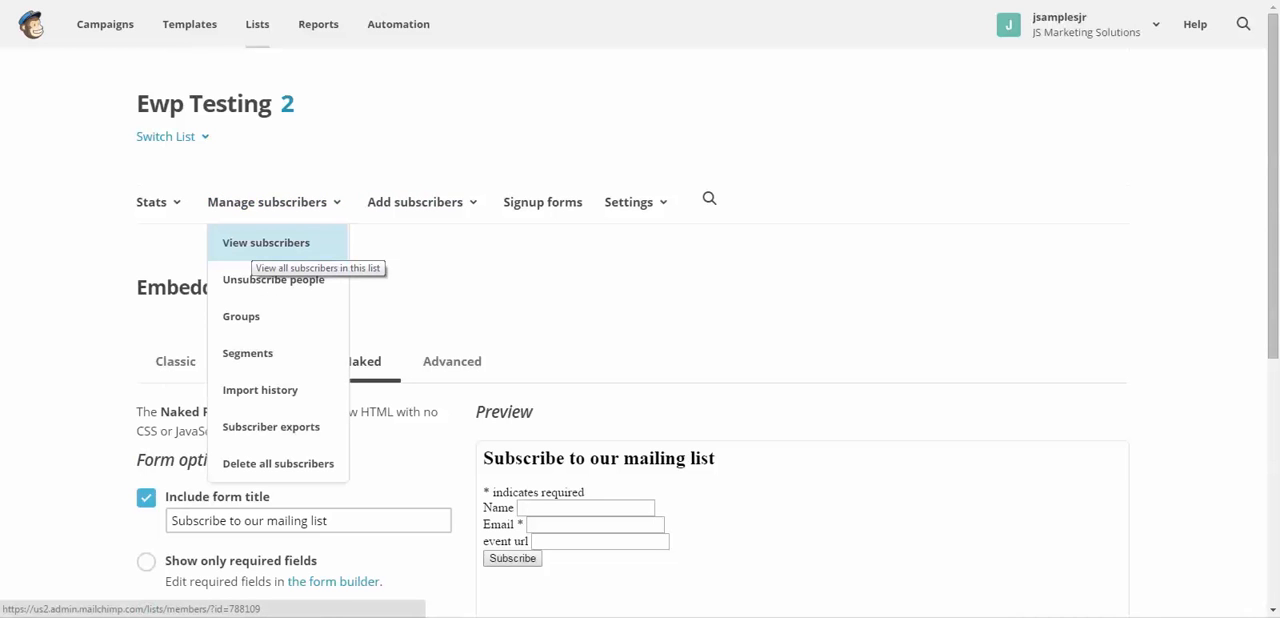
click(262, 243)
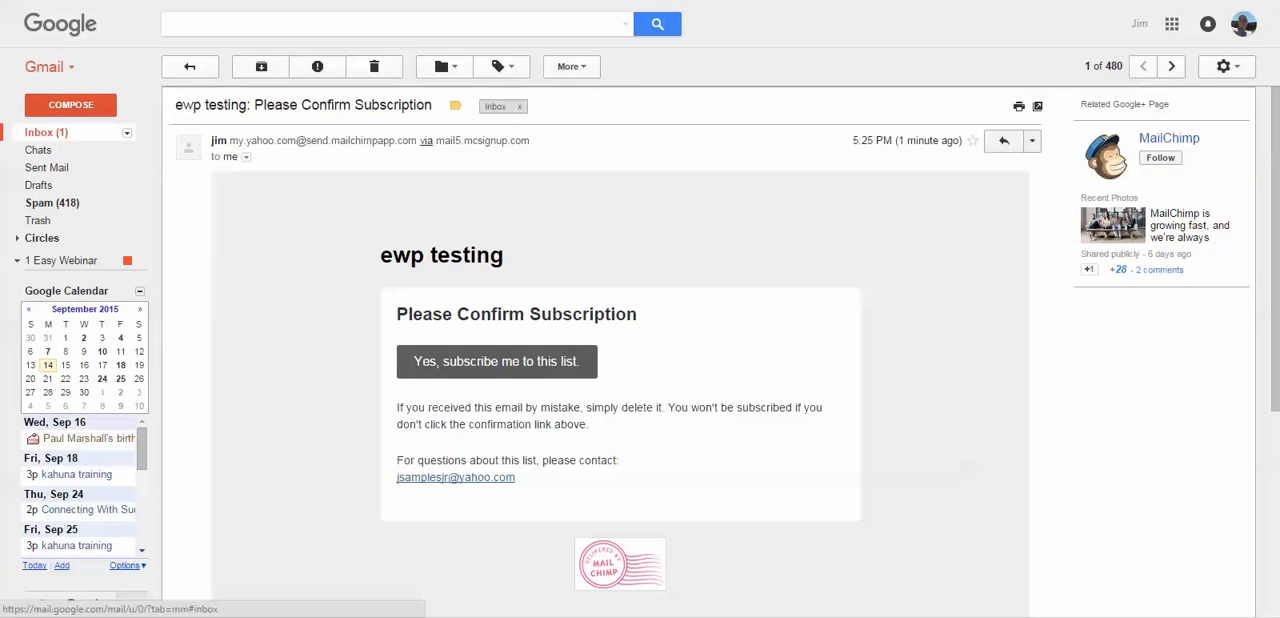
- Open the 'ewp testing: Subscription Confirmed' email in Gmail and compare its event url with the custom url on the thank-you page
click(40, 131)
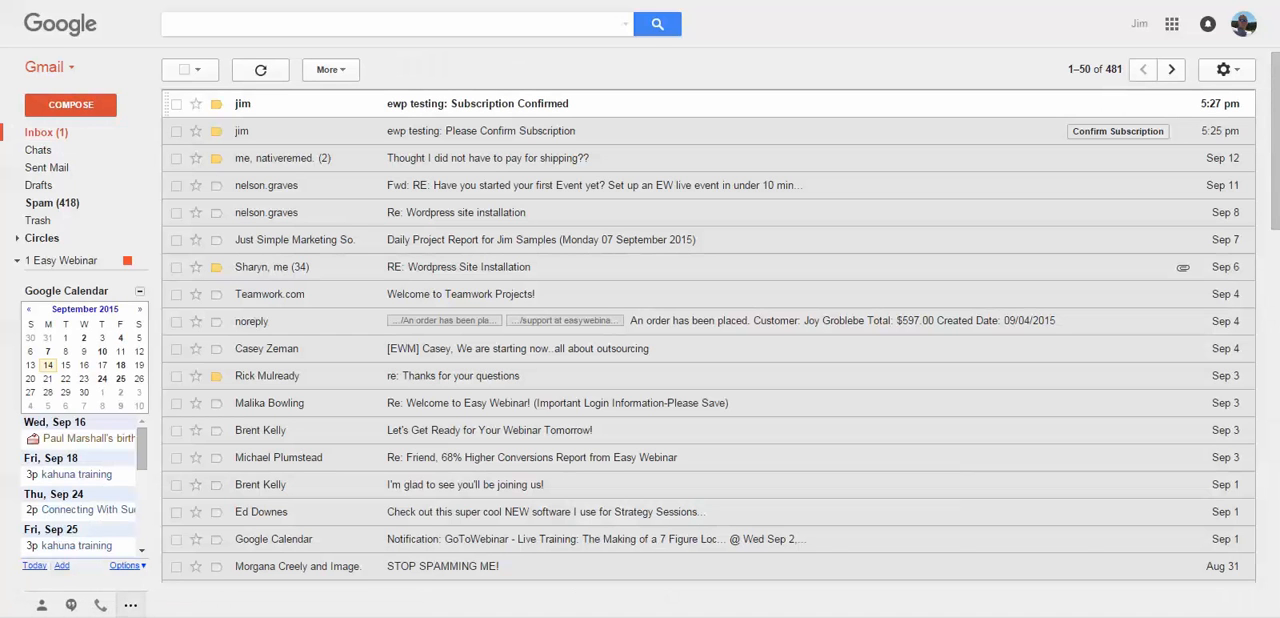
click(470, 103)
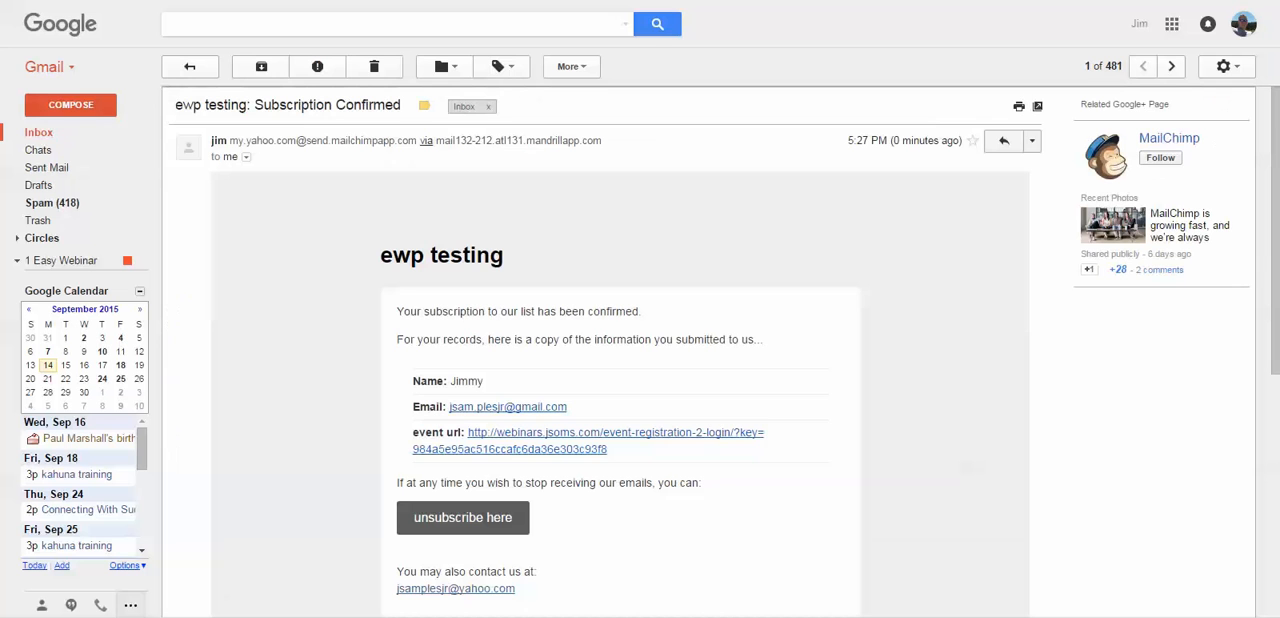
drag(412, 432, 461, 432)
click(461, 433)
drag(412, 433, 420, 433)
click(414, 433)
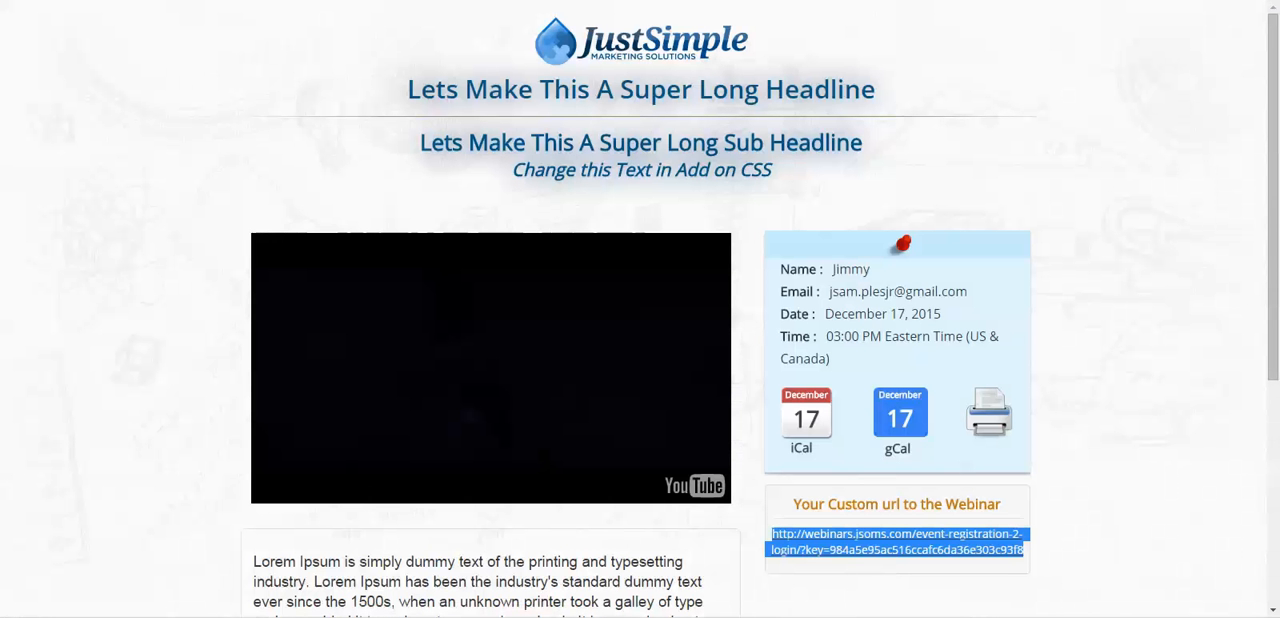
click(900, 575)
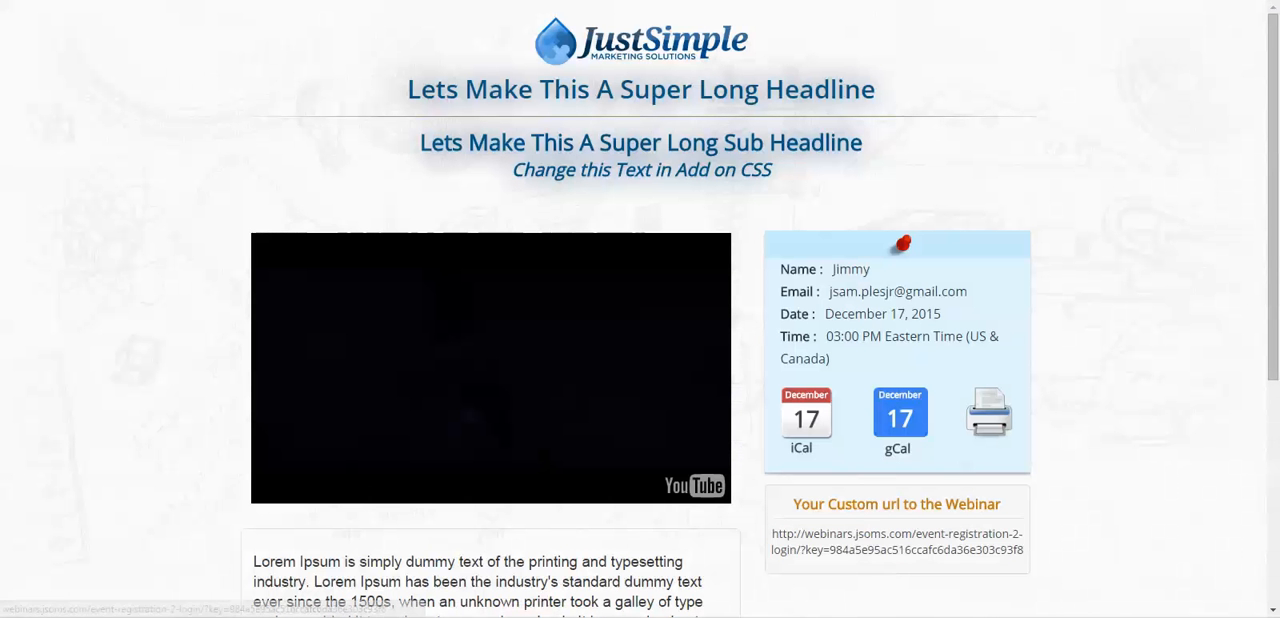
click(897, 541)
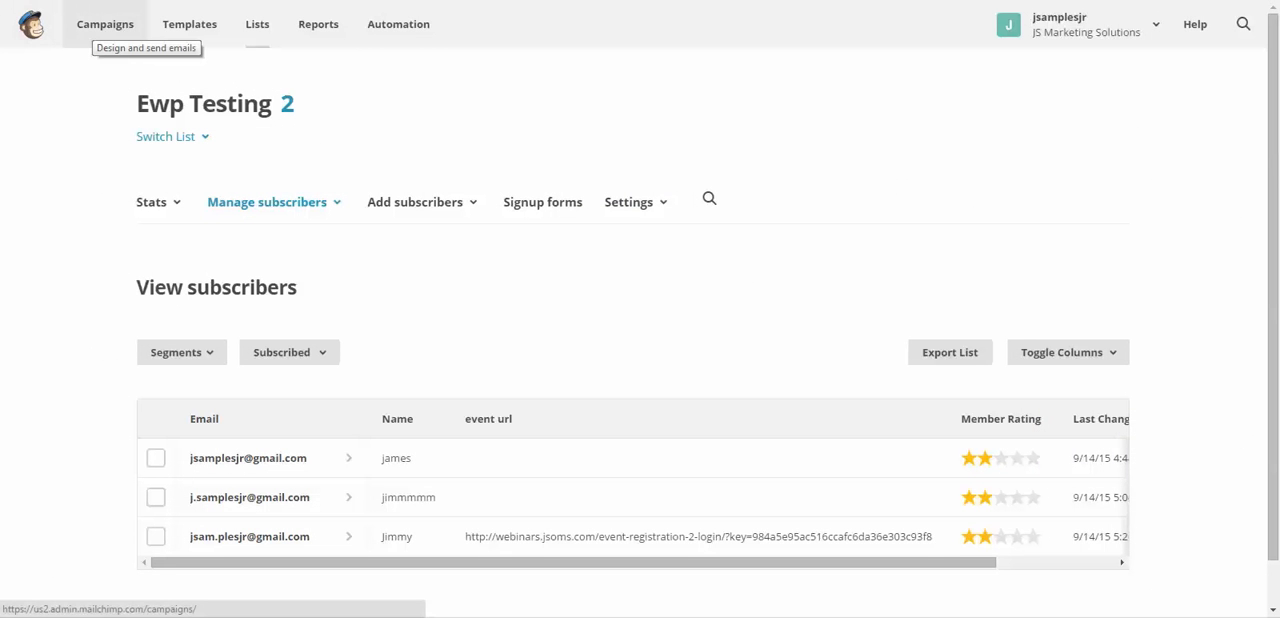
click(105, 24)
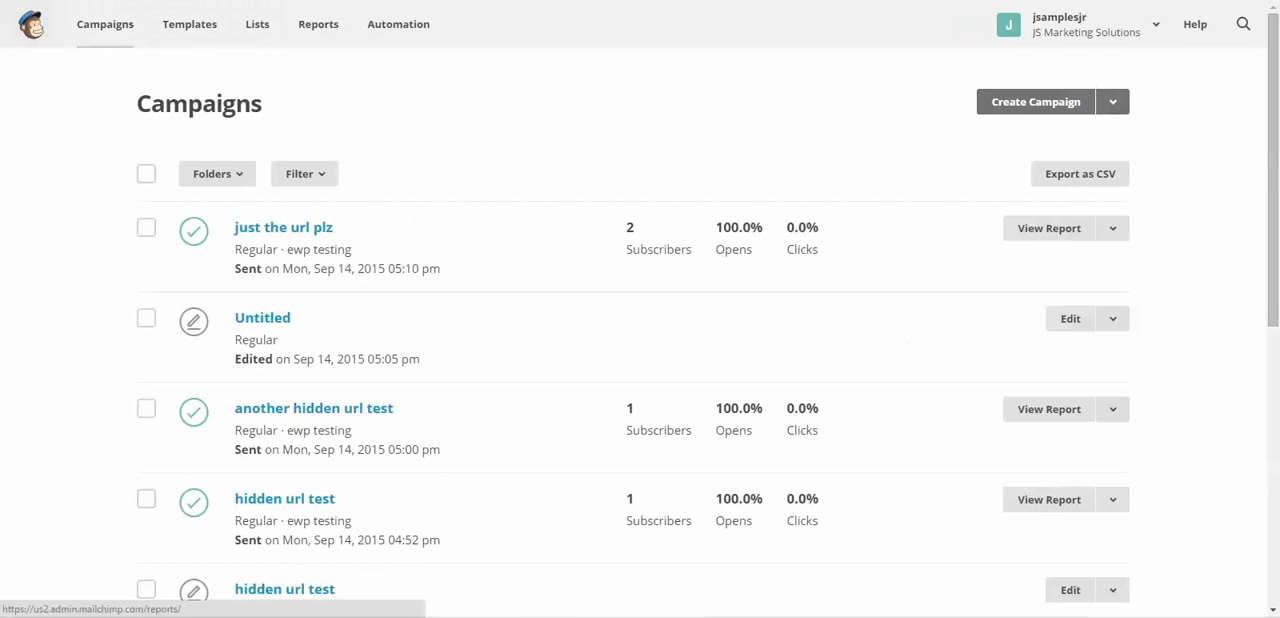
click(1112, 101)
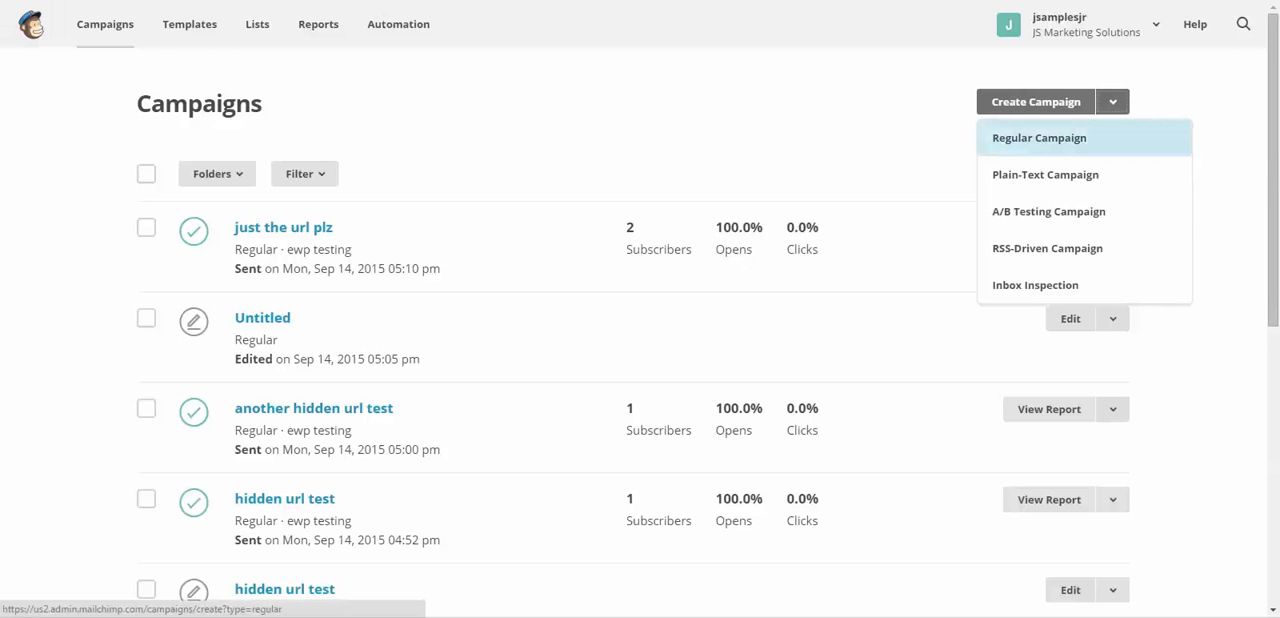
click(1039, 138)
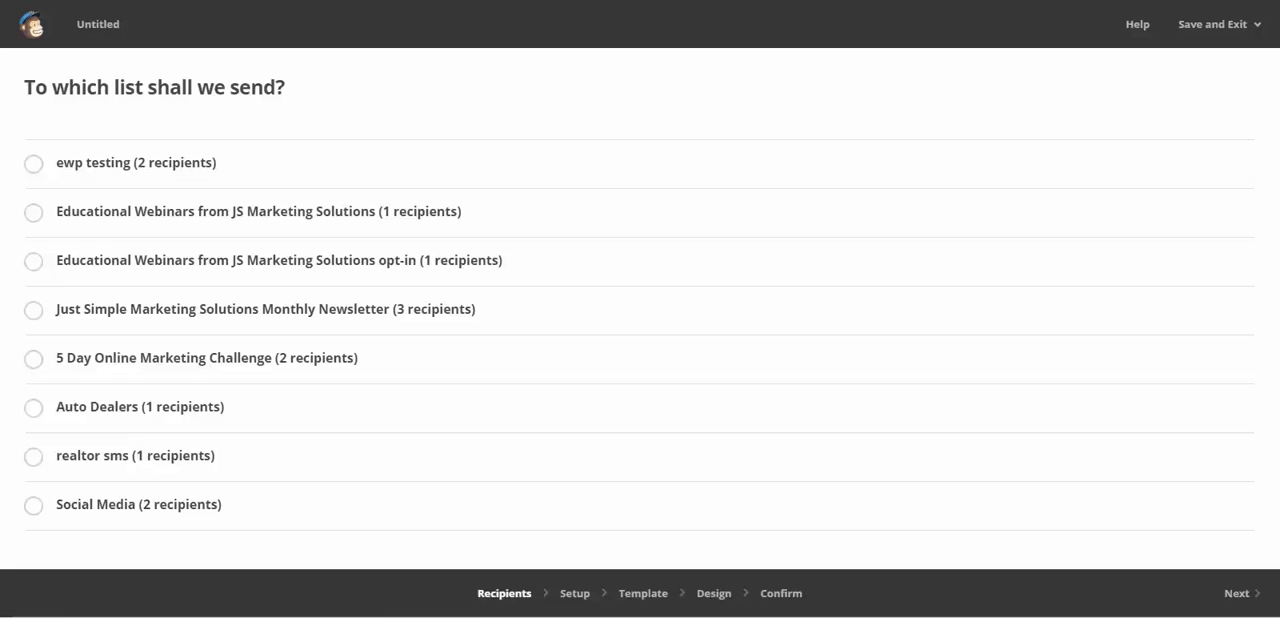
click(32, 24)
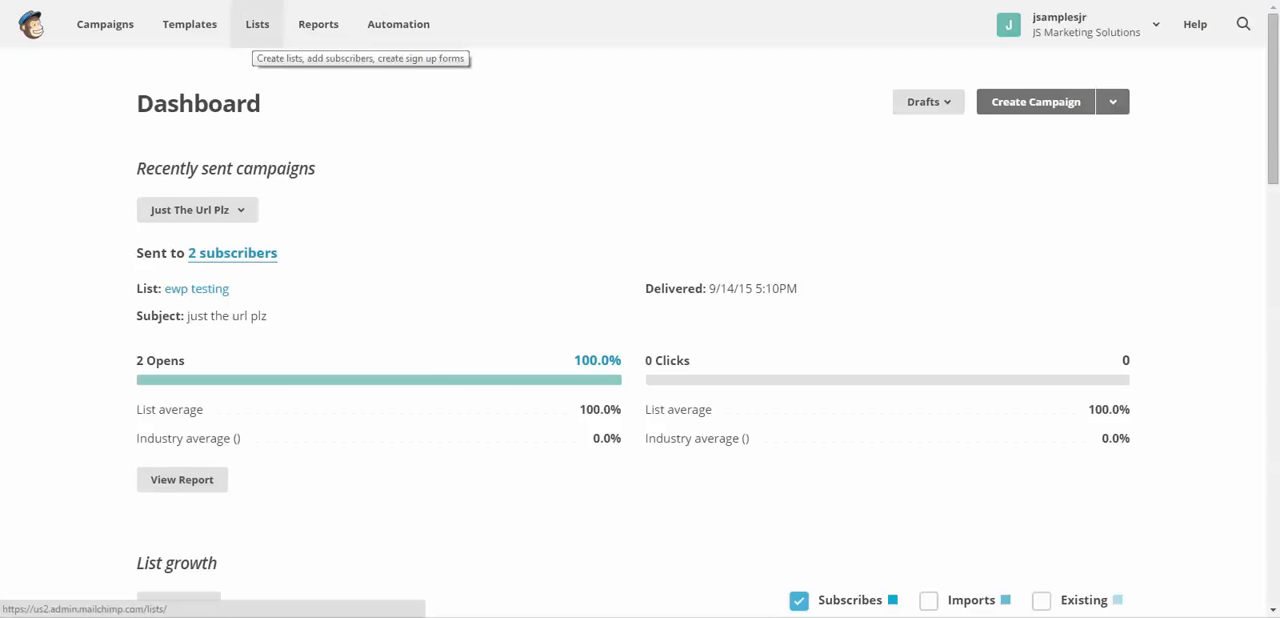
click(257, 24)
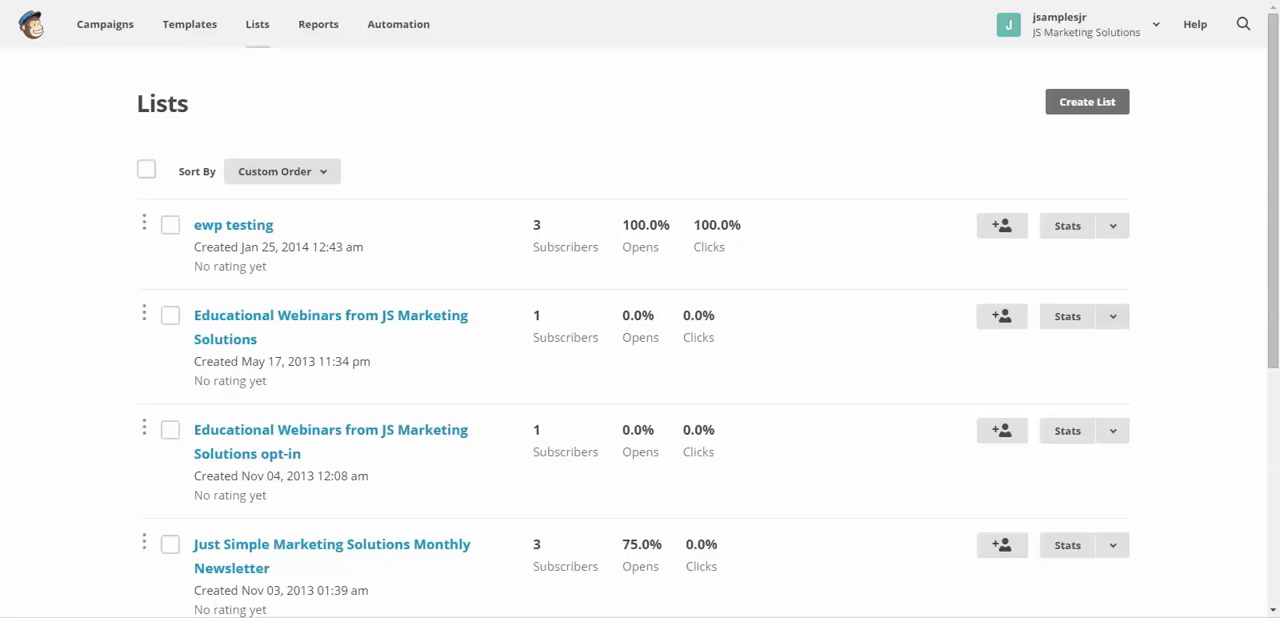
- Create a regular campaign for the entire ewp testing list and continue to its setup
click(105, 24)
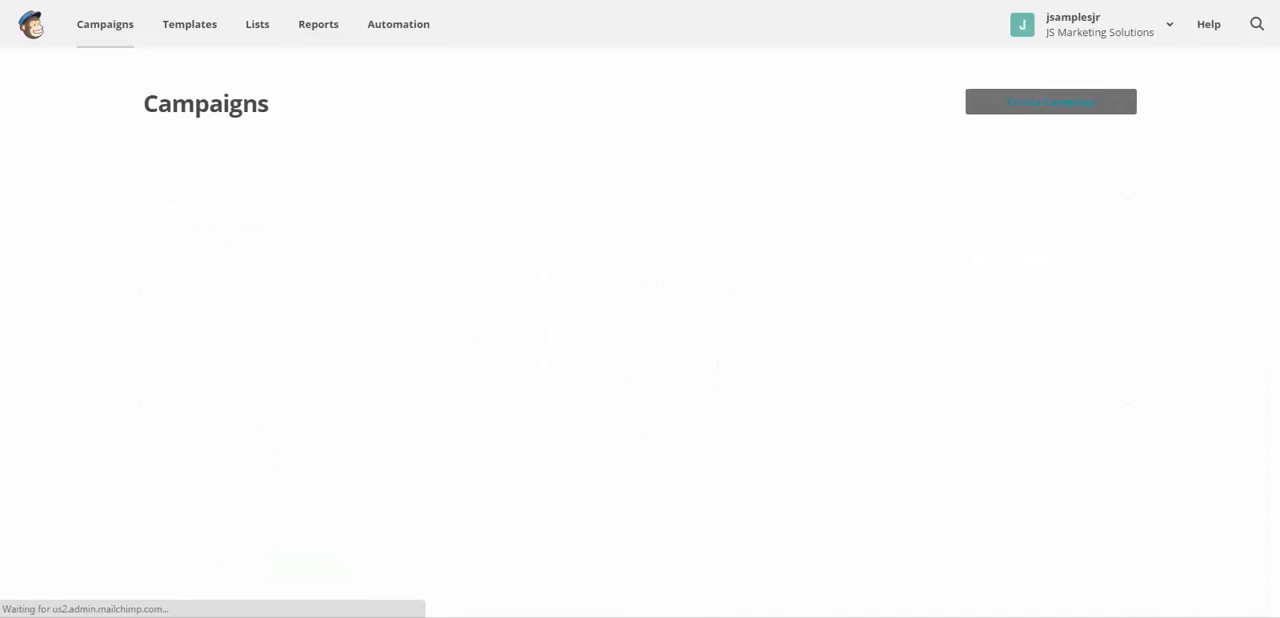
click(1113, 102)
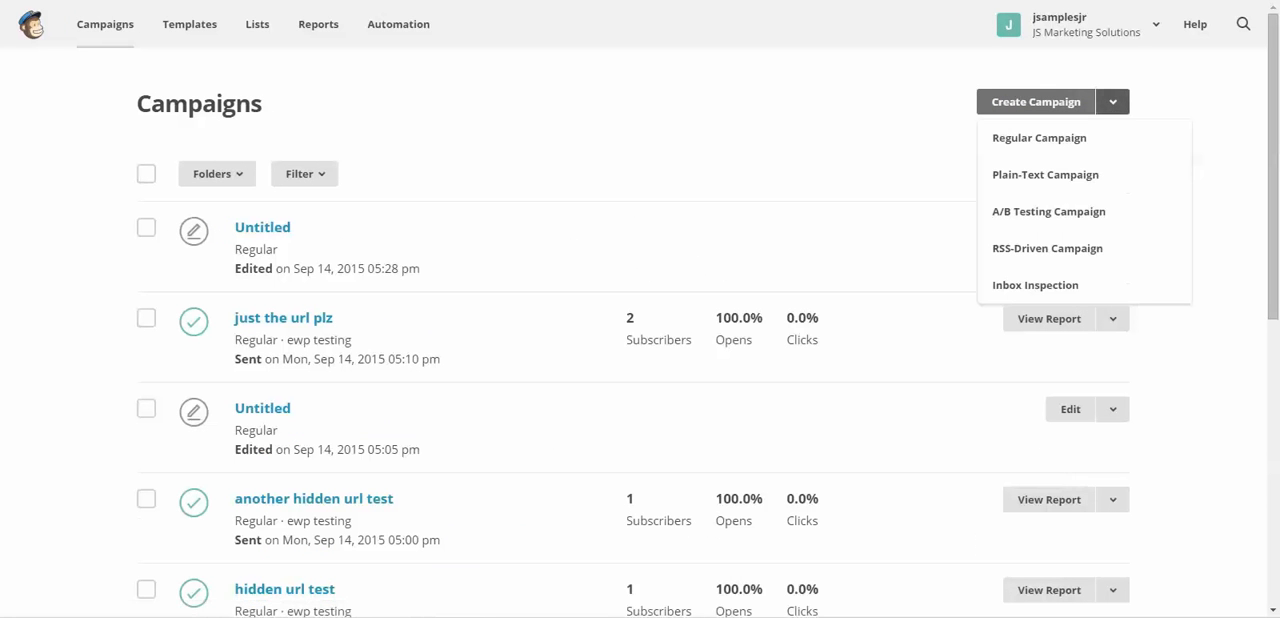
click(1039, 138)
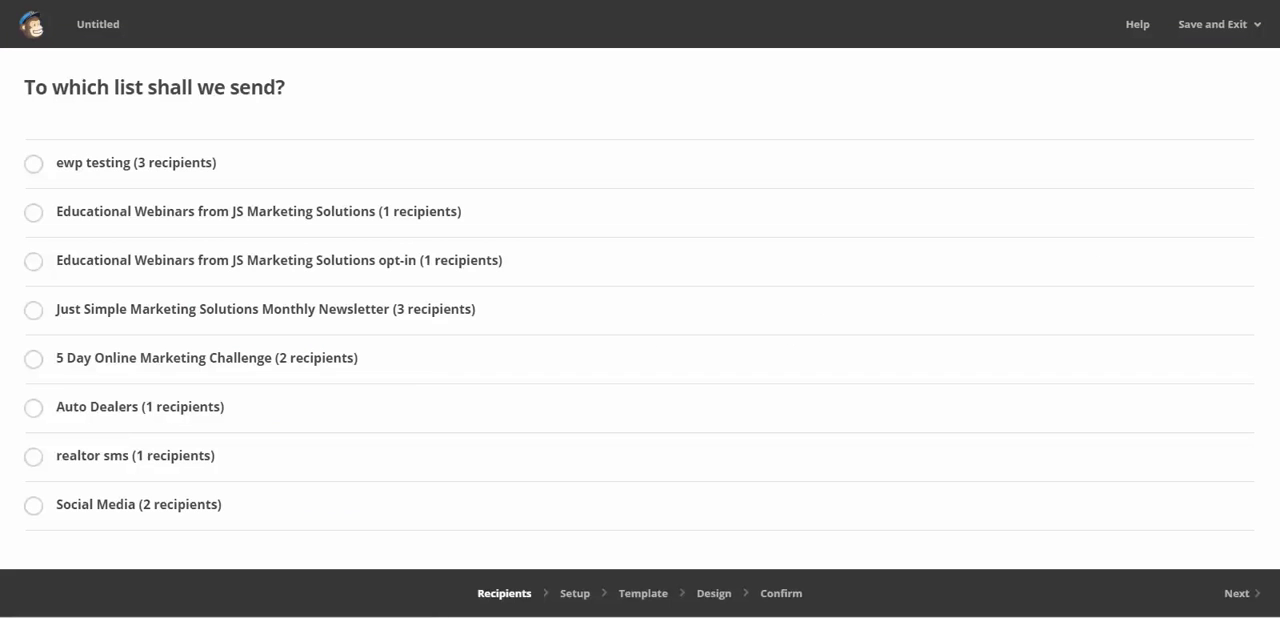
click(34, 164)
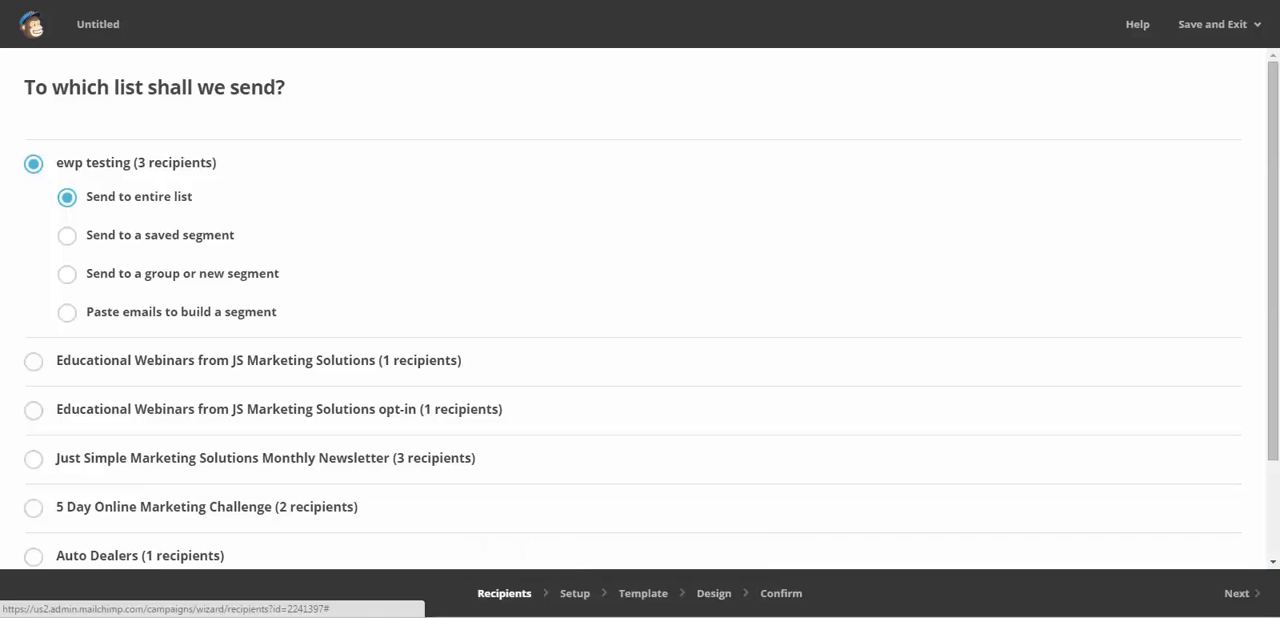
click(1237, 593)
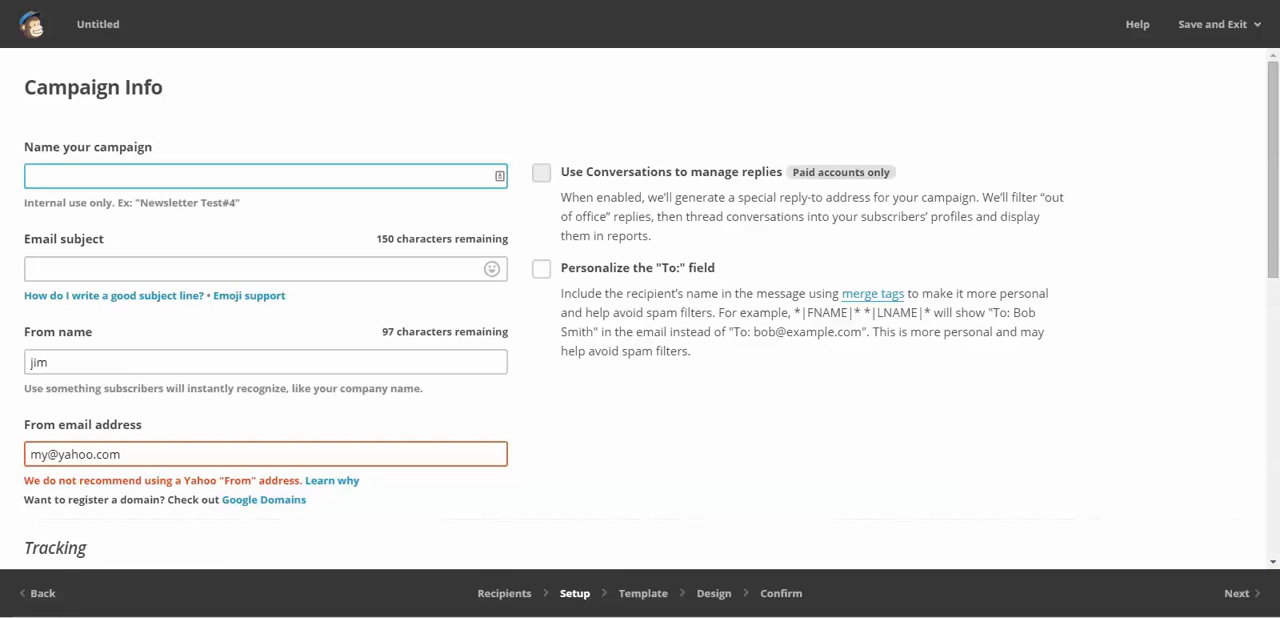
- Name the campaign 'the real hidden url test' and set its email subject to 'hidden url test final'
text(the real hidden url )
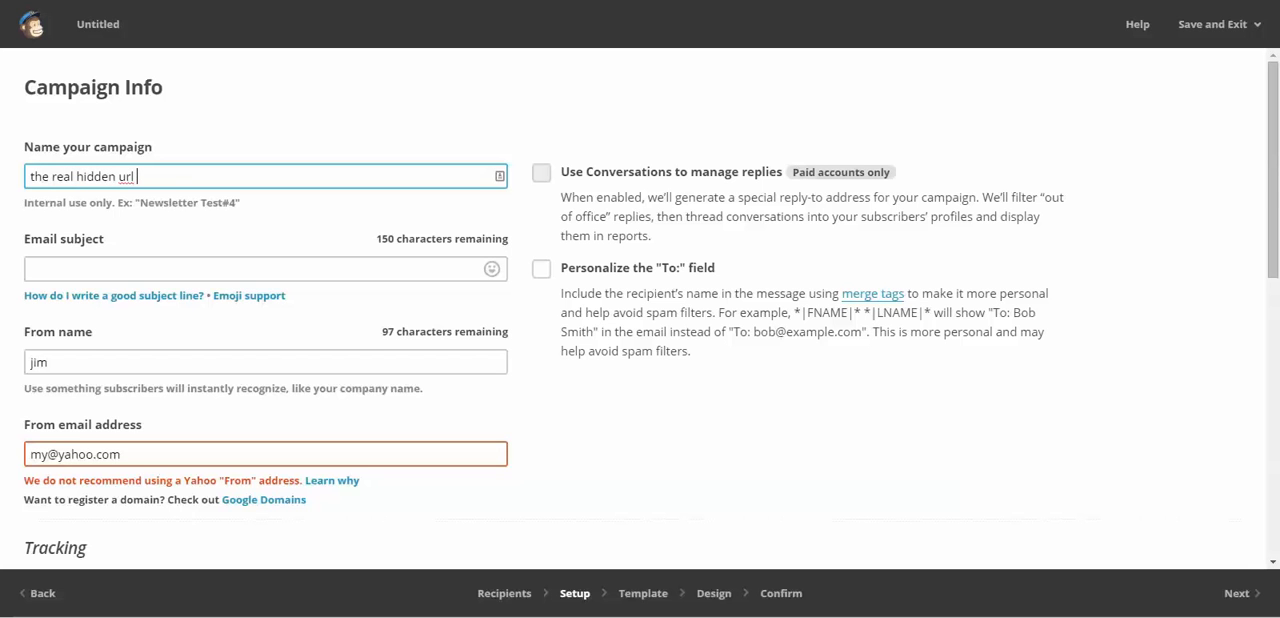
text(test)
click(200, 269)
text(h)
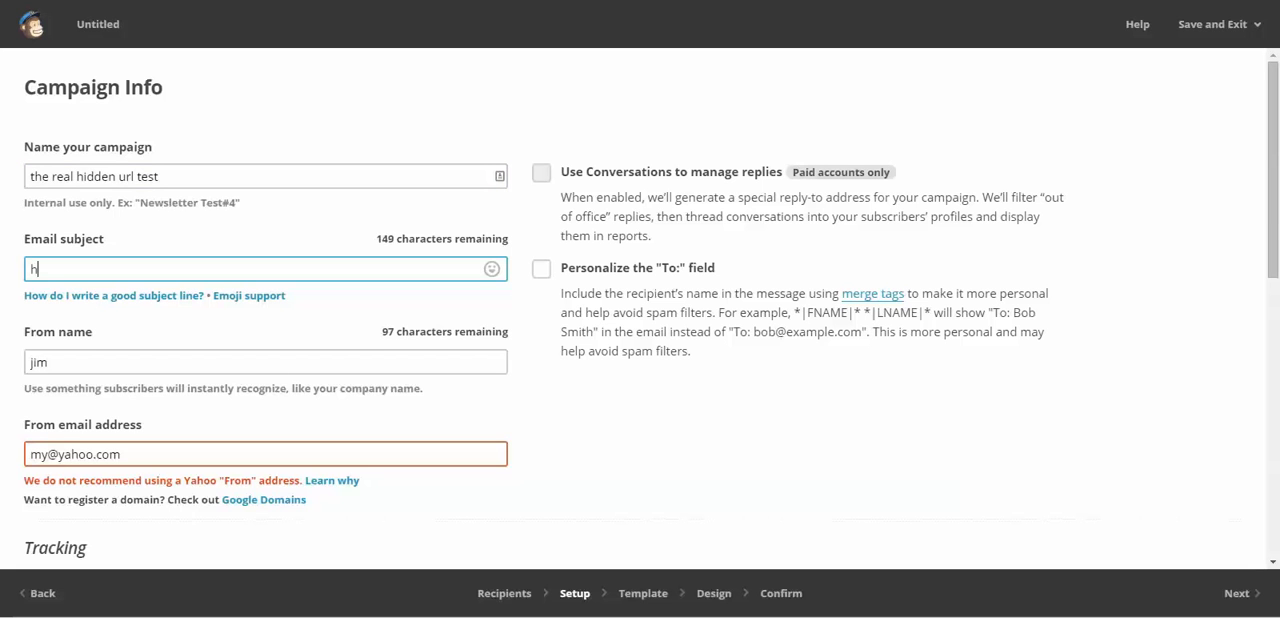
text(idden url test final)
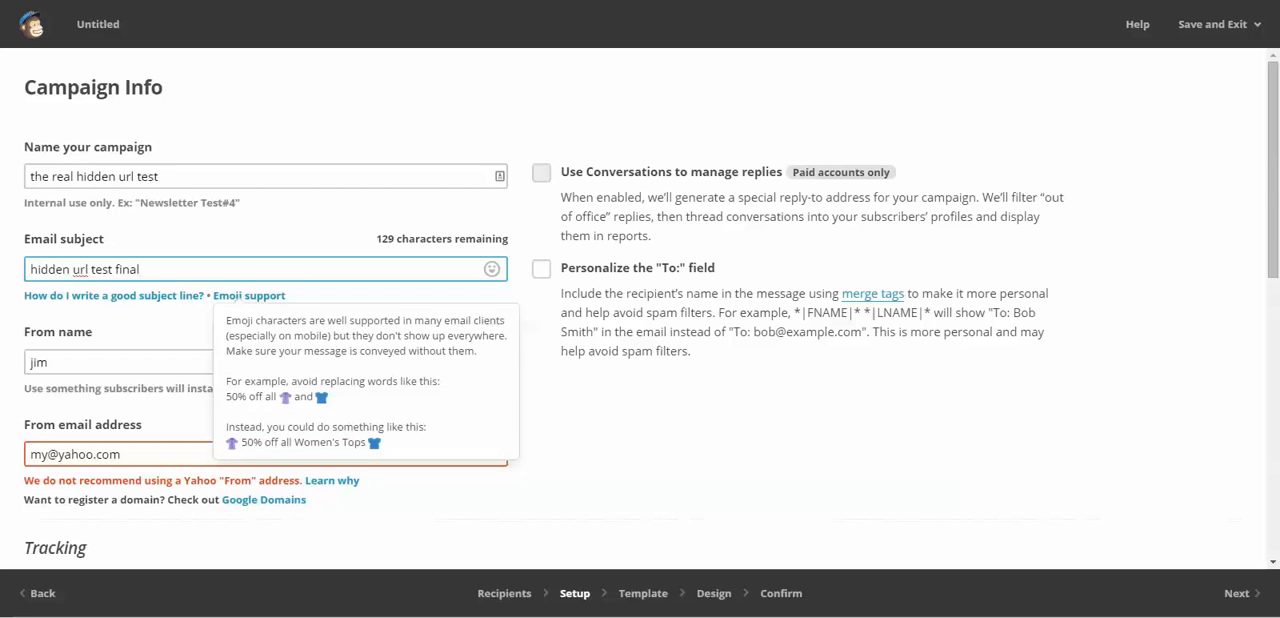
- Replace the campaign's from email address with the sender's saved Yahoo address
drag(142, 455, 28, 455)
text(j)
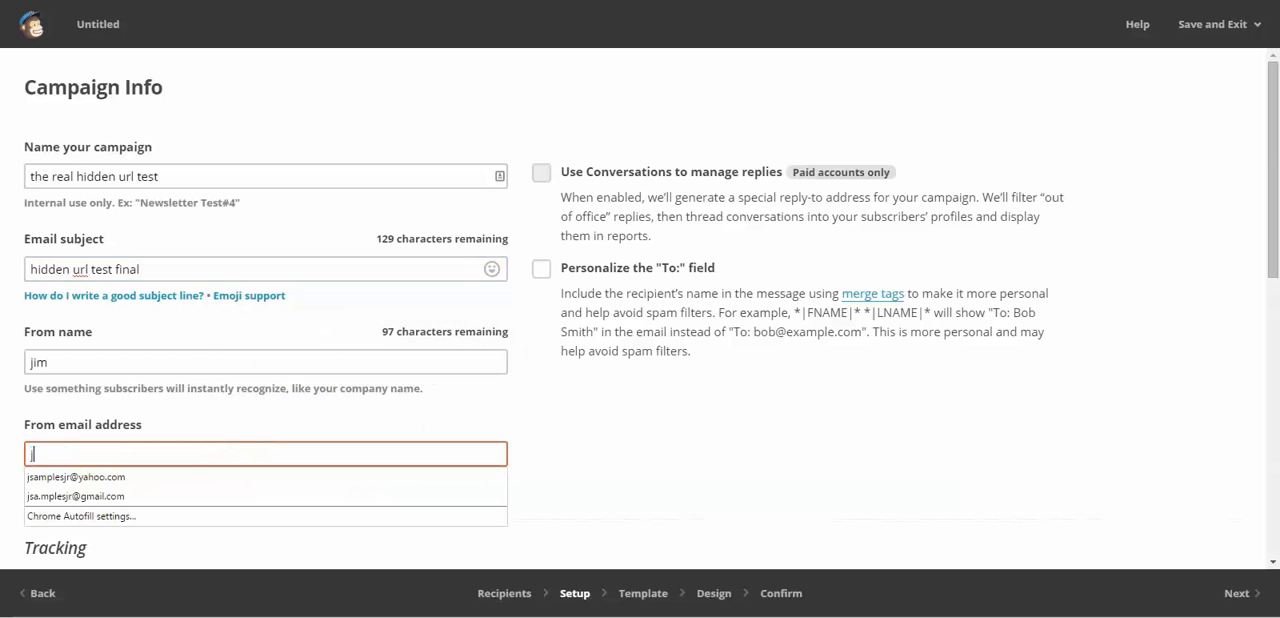
key(Down)
key(Return)
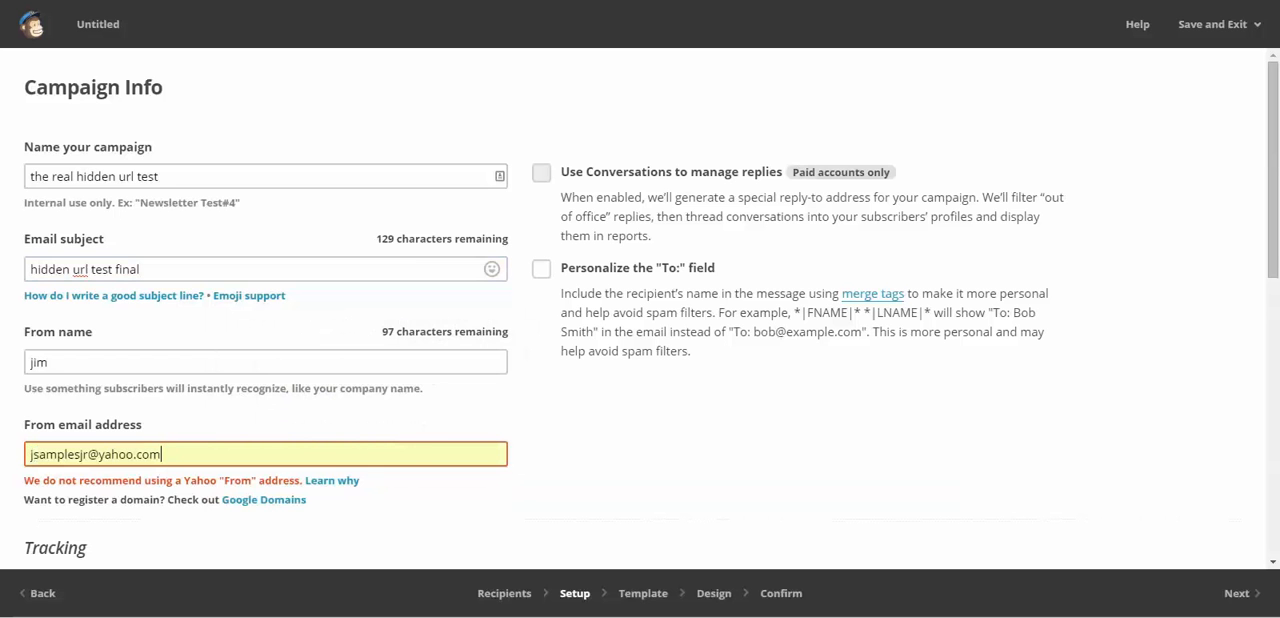
- Continue to the template selection and choose the basic Simple Text template
scroll(640, 300, down, 7)
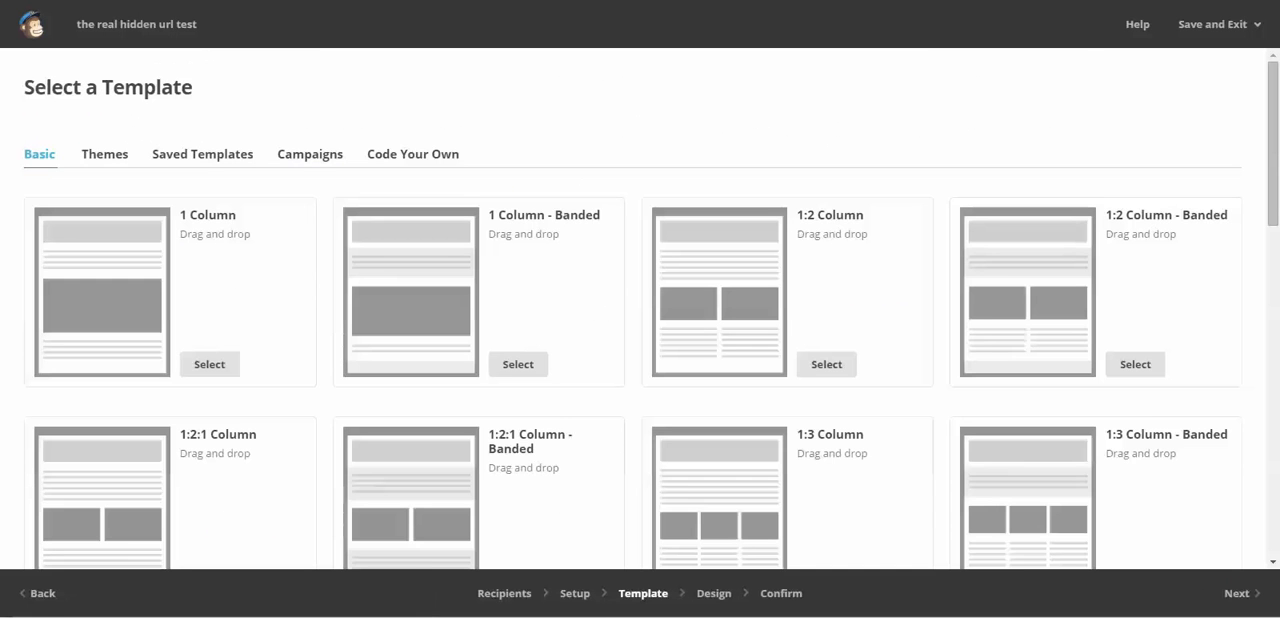
scroll(640, 300, down, 6)
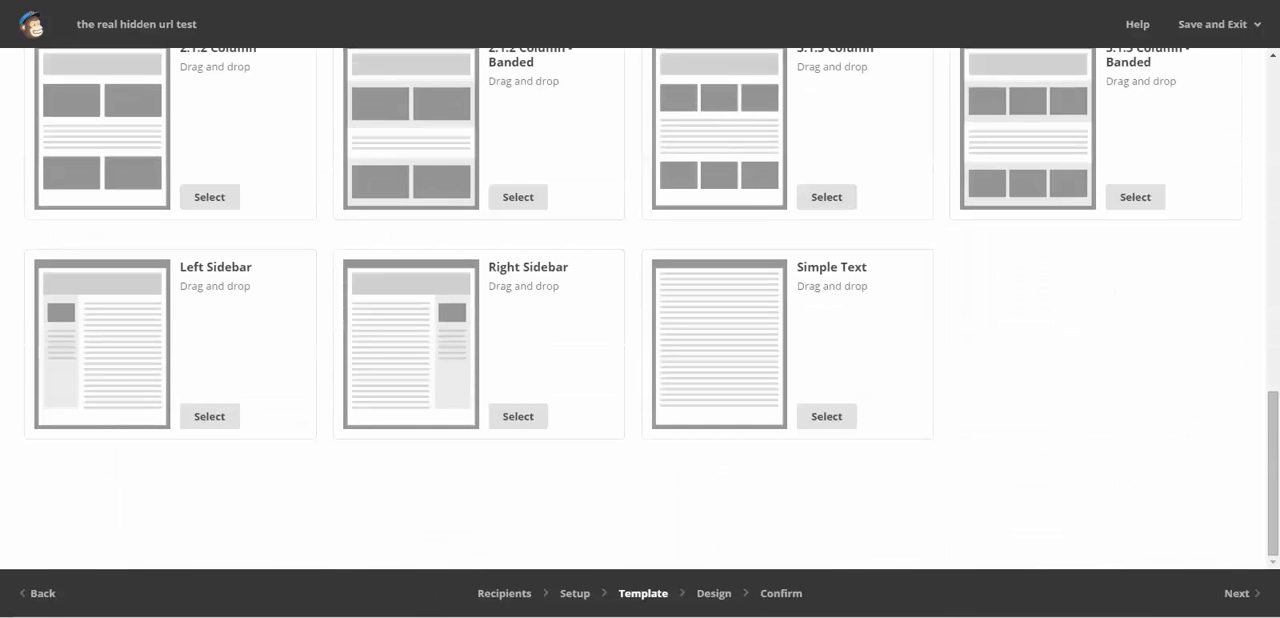
click(826, 416)
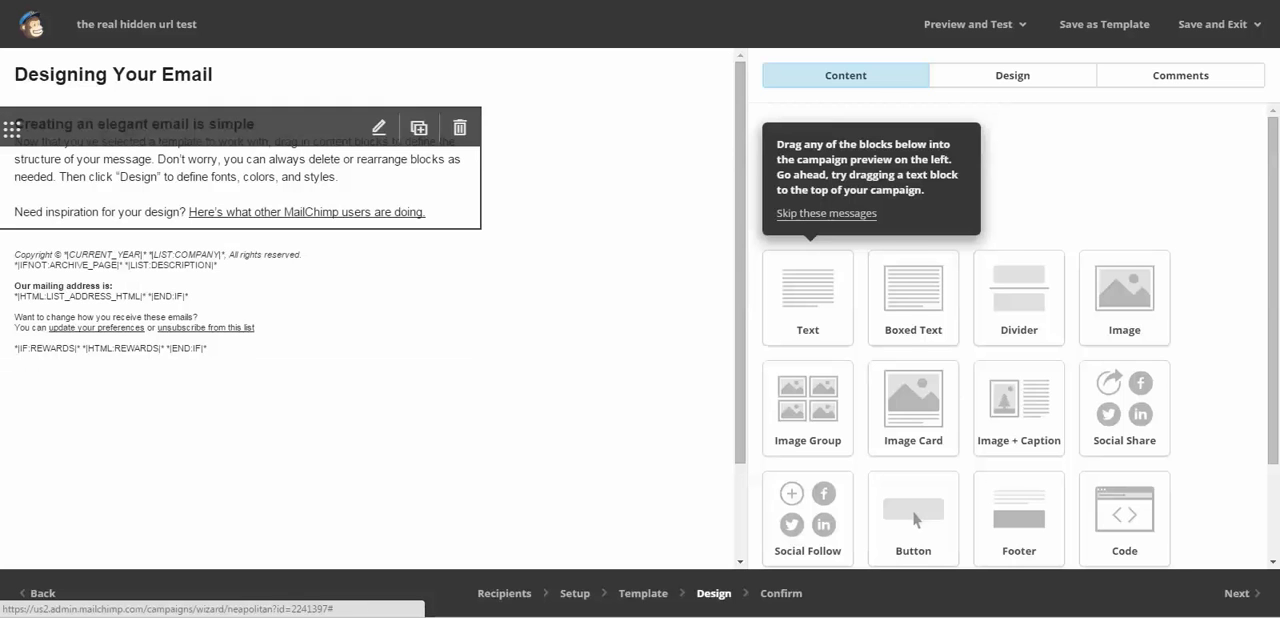
- Edit the email's text block and insert the event url merge tag on a new line below the heading 'Creating an elegant email is simple'
click(379, 128)
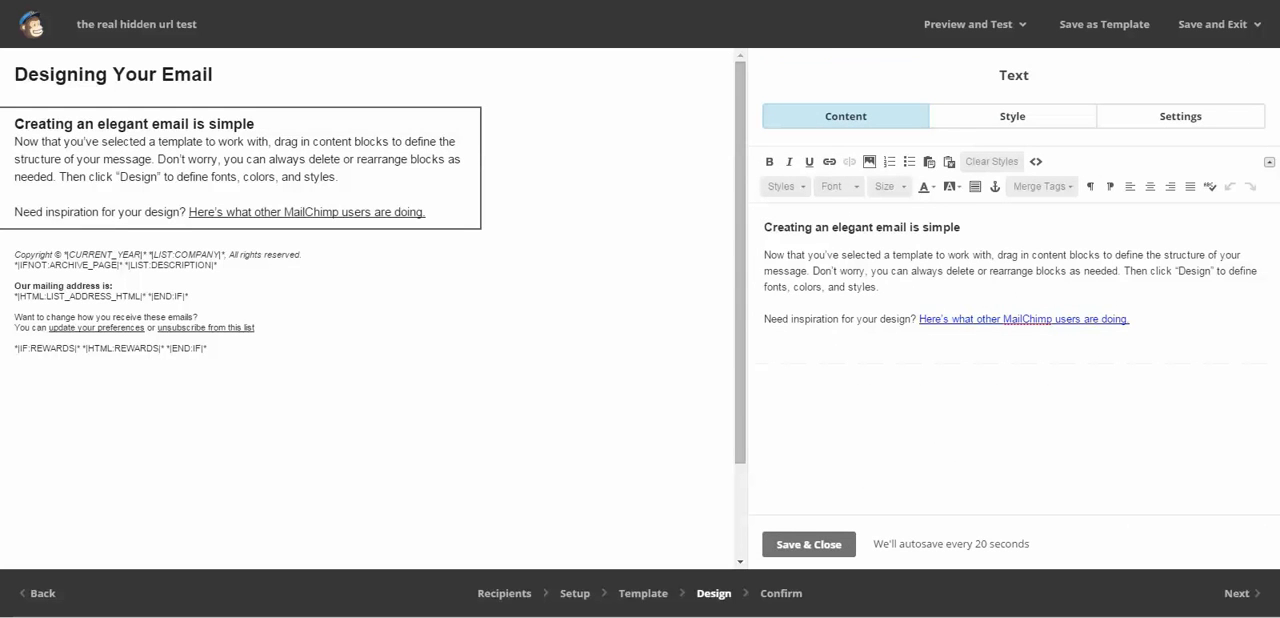
key(Return)
key(Return)
key(Return)
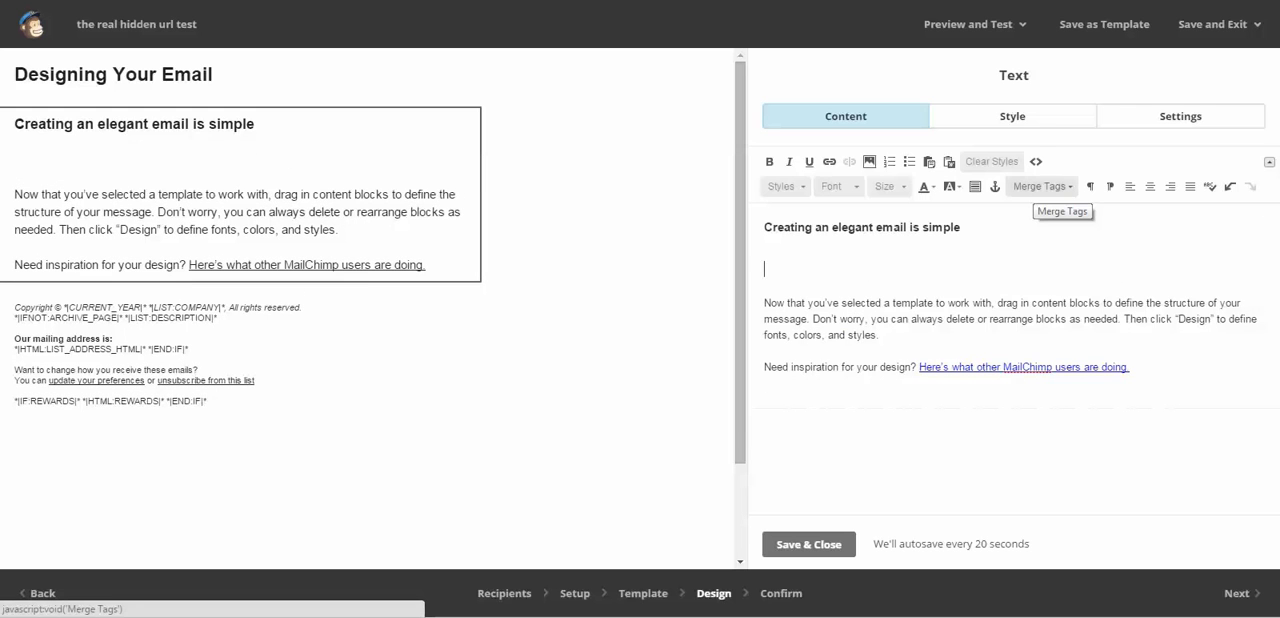
click(1040, 186)
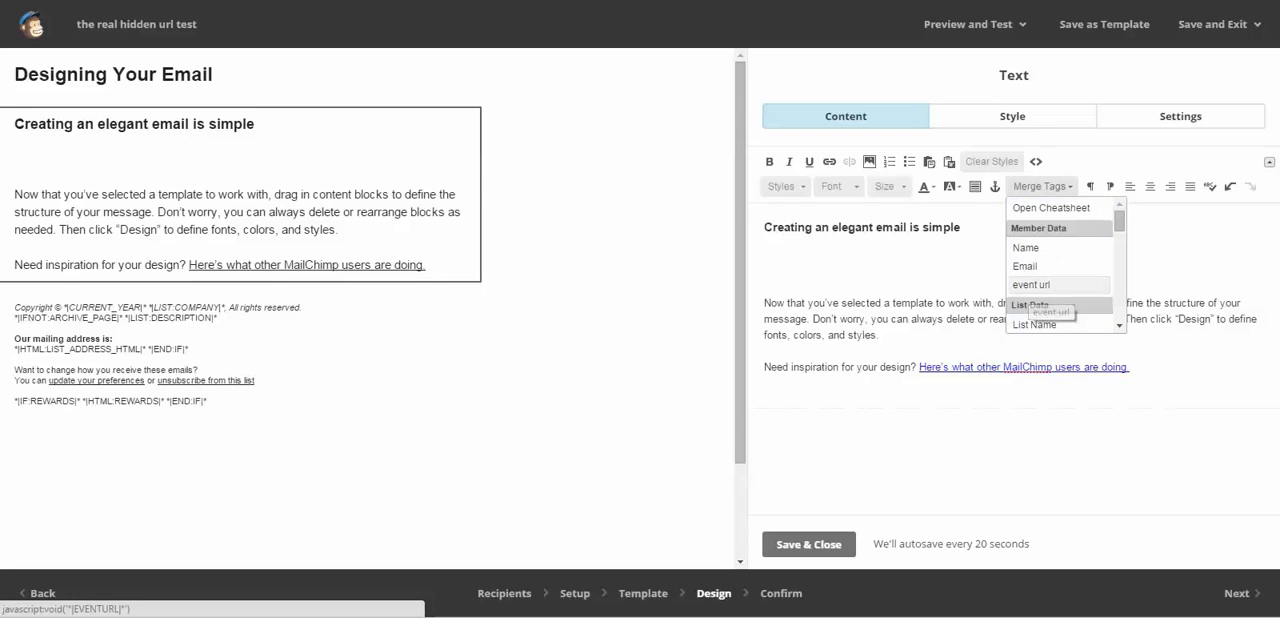
click(1031, 284)
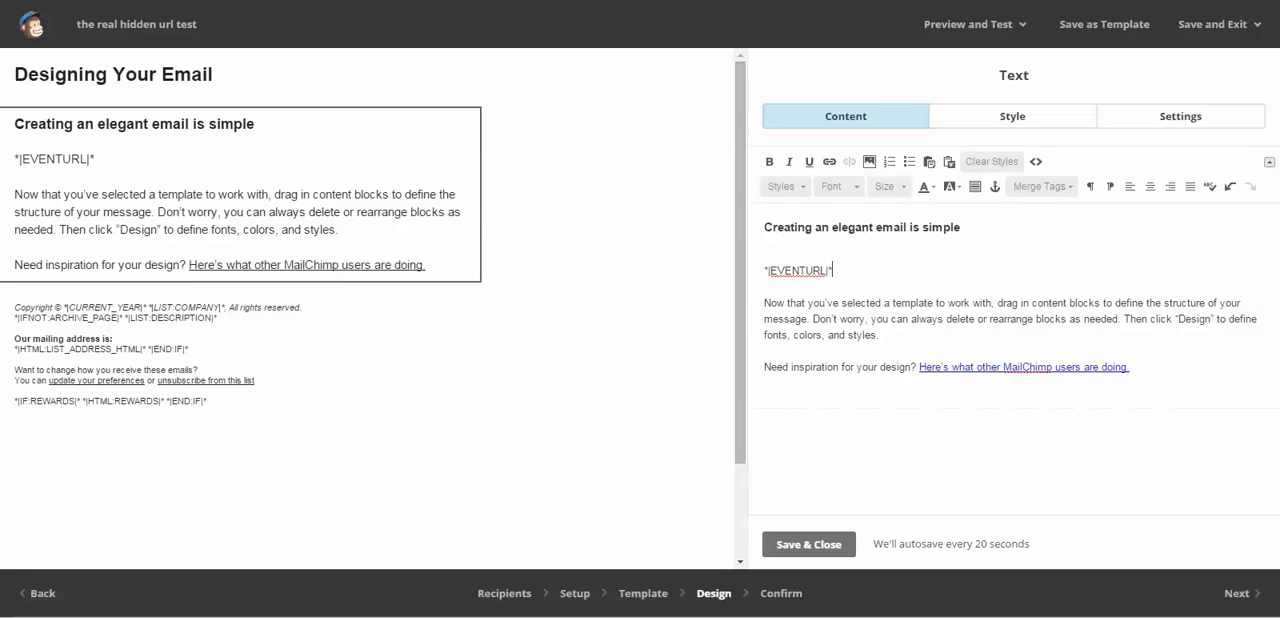
- Copy the *|EVENTURL|* merge tag from the text block
click(974, 366)
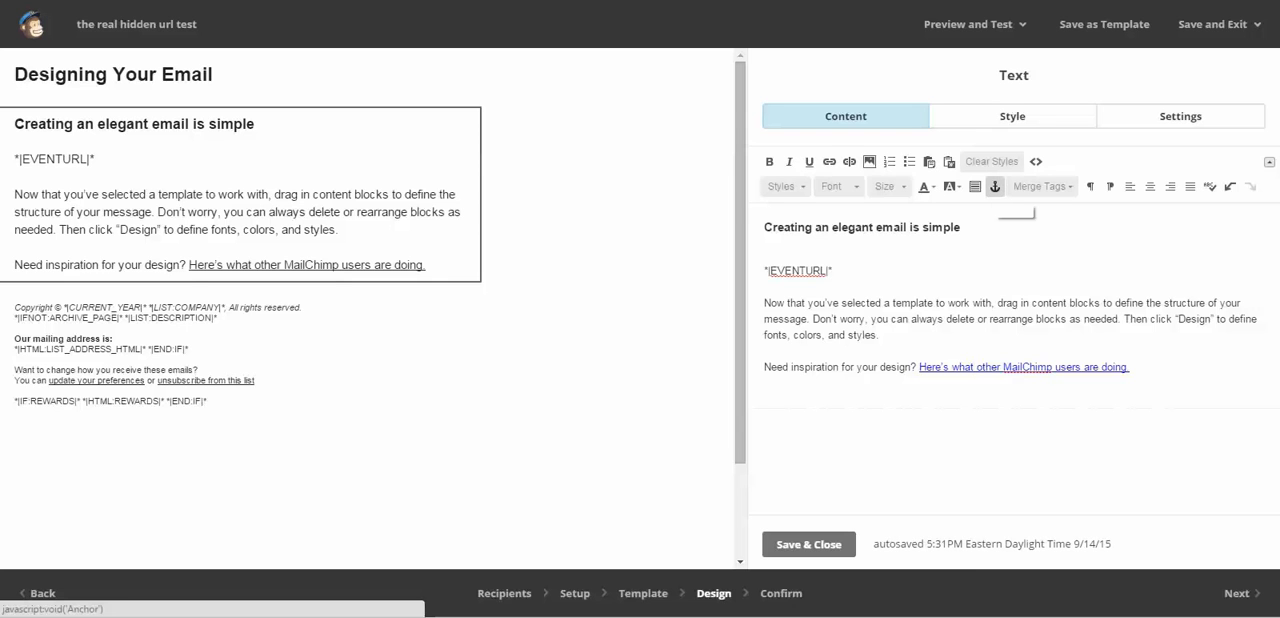
click(834, 270)
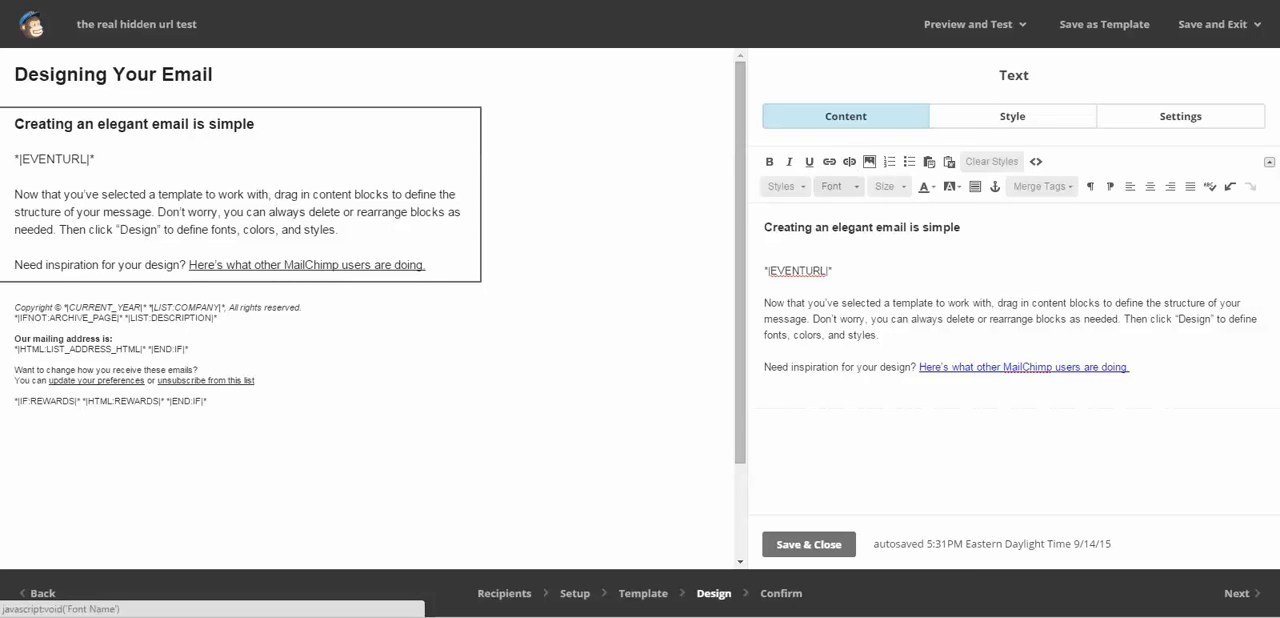
drag(834, 270, 764, 270)
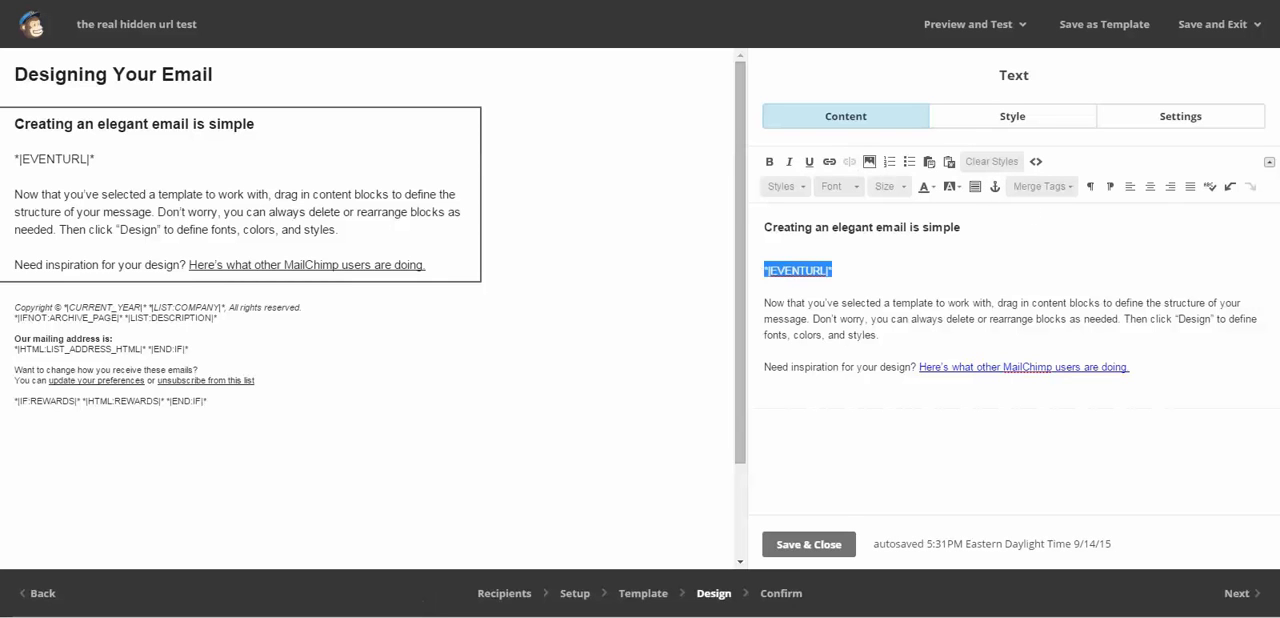
right_click(773, 272)
click(813, 348)
- Link the heading 'Creating an elegant email is simple' to the web address *|EVENTURL|*
drag(764, 227, 960, 227)
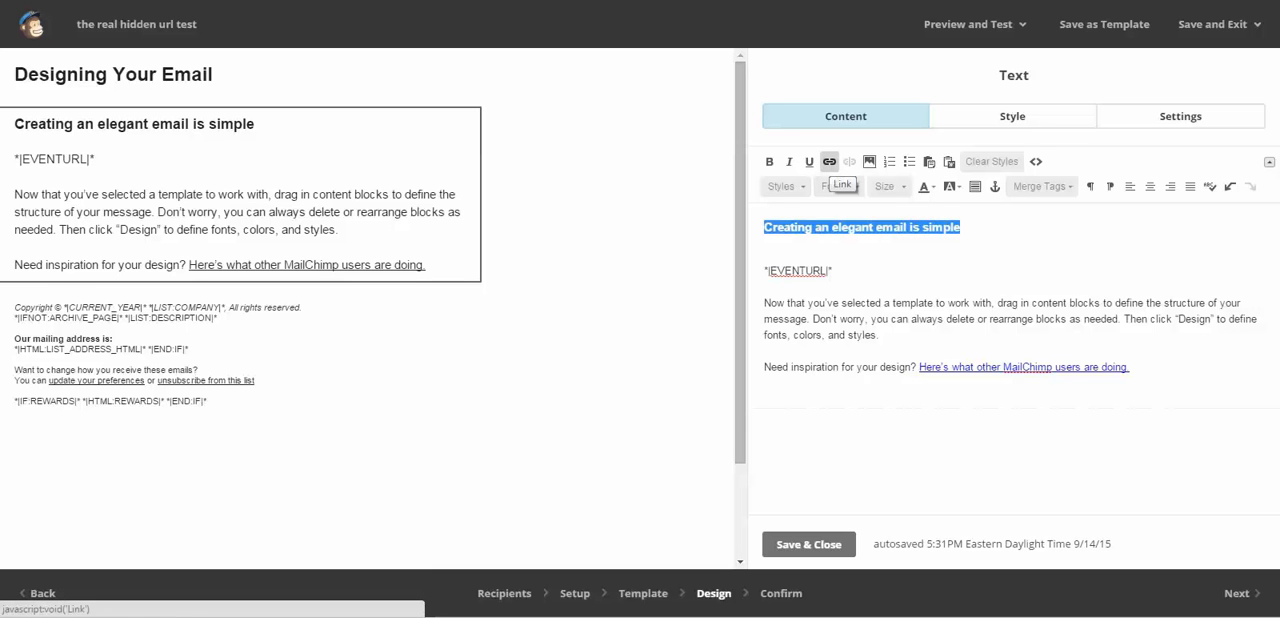
click(829, 162)
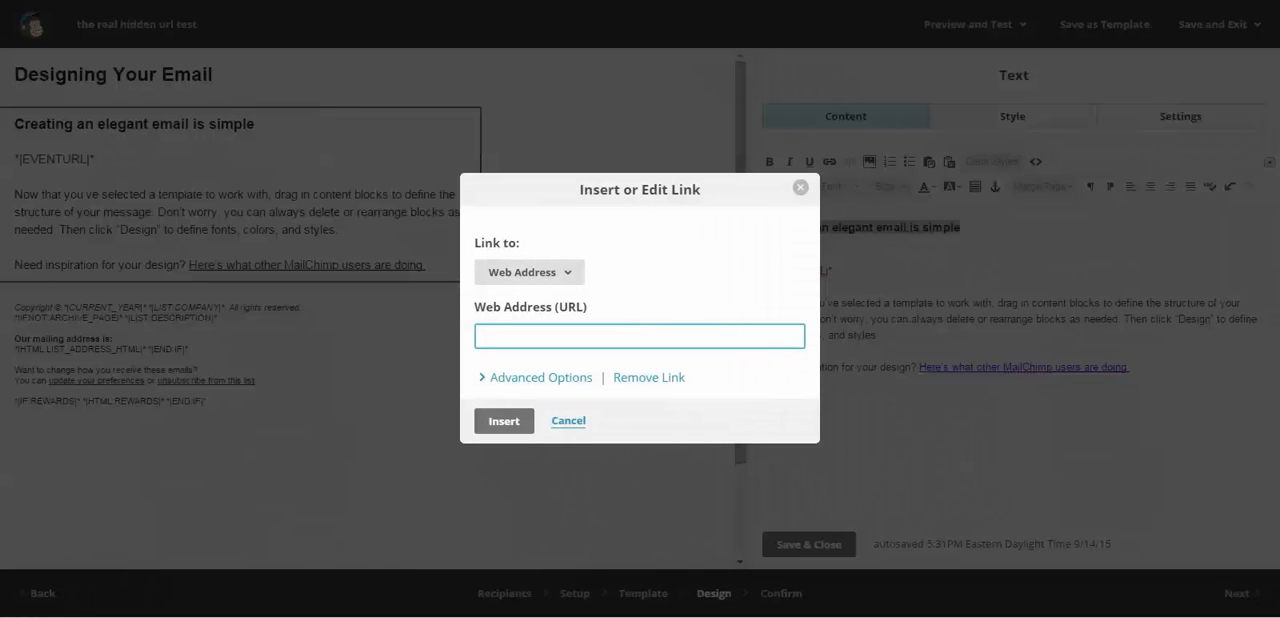
right_click(504, 334)
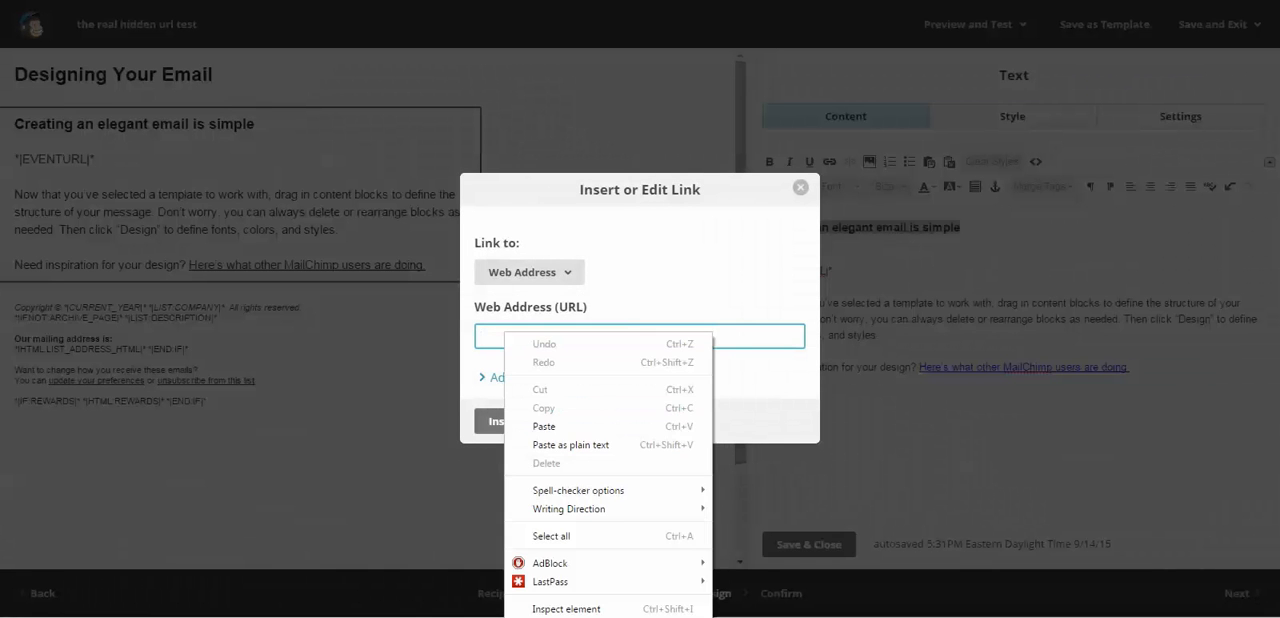
click(560, 426)
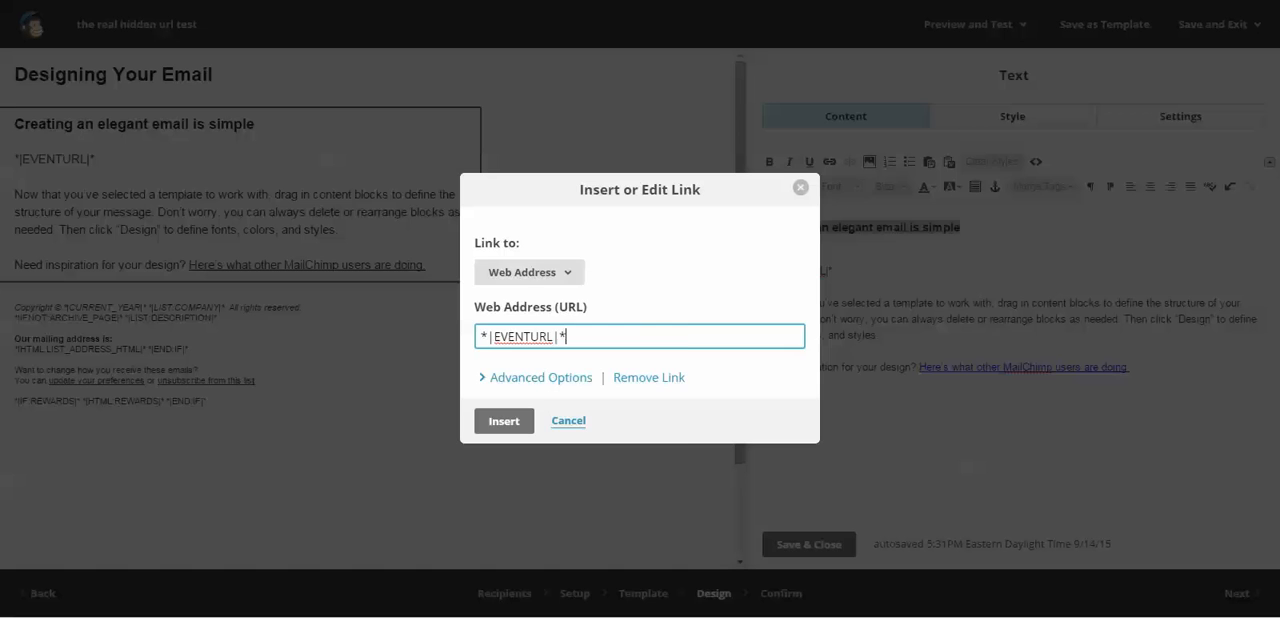
click(530, 272)
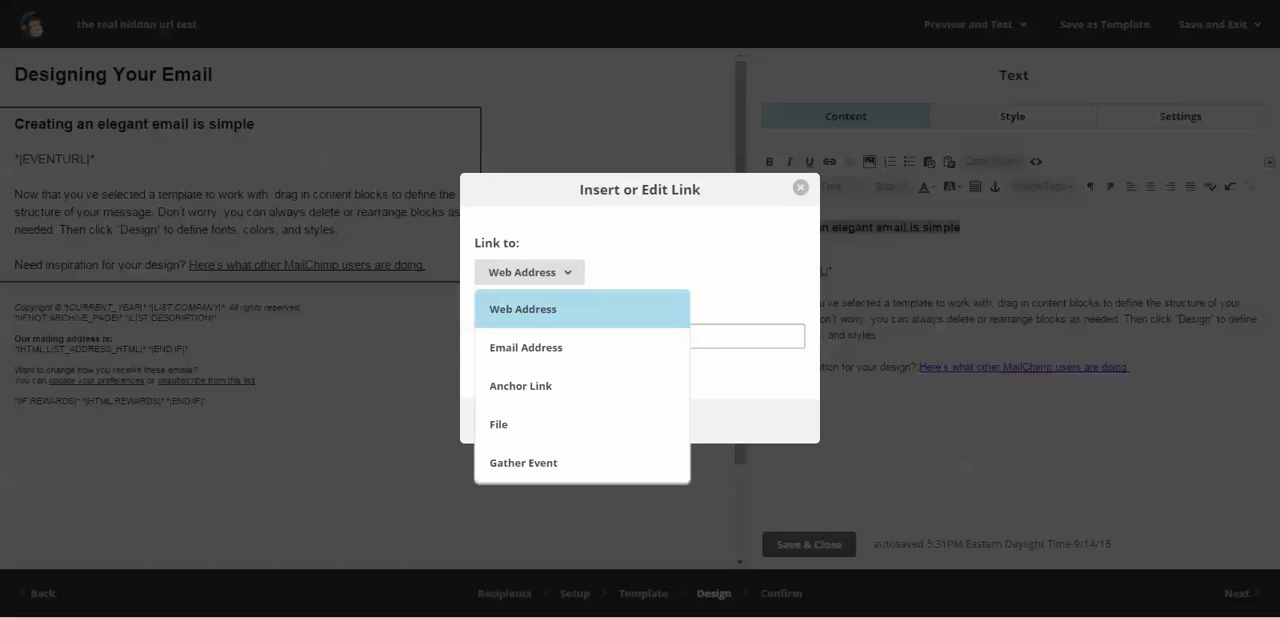
click(523, 309)
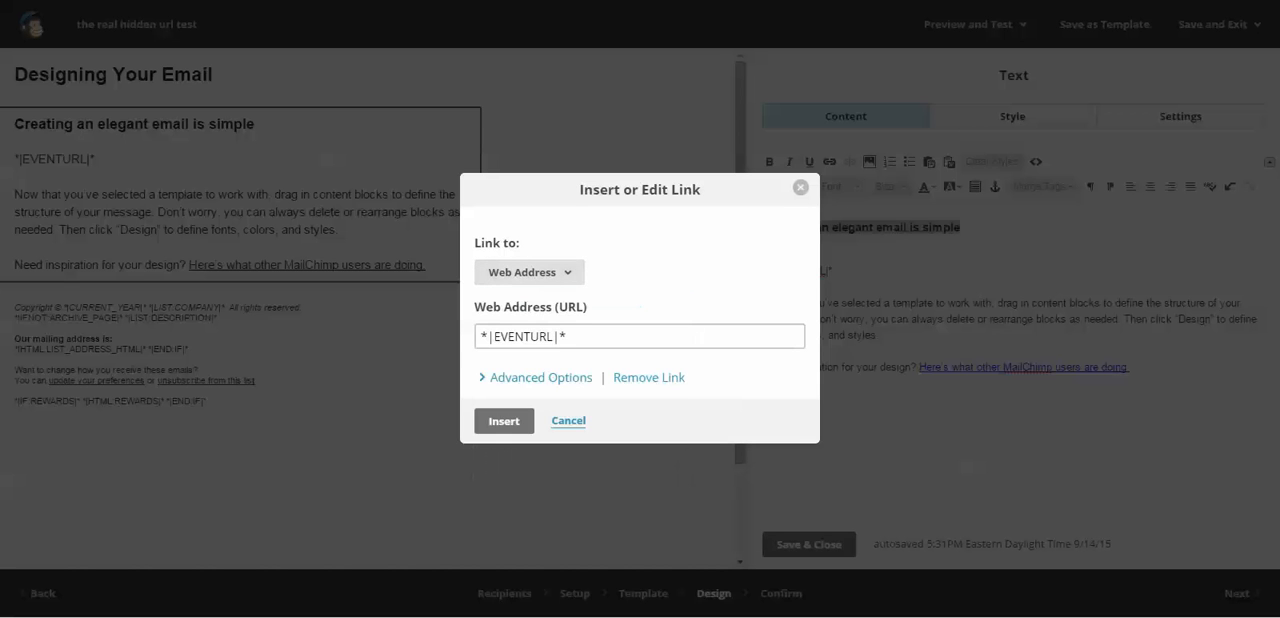
click(540, 378)
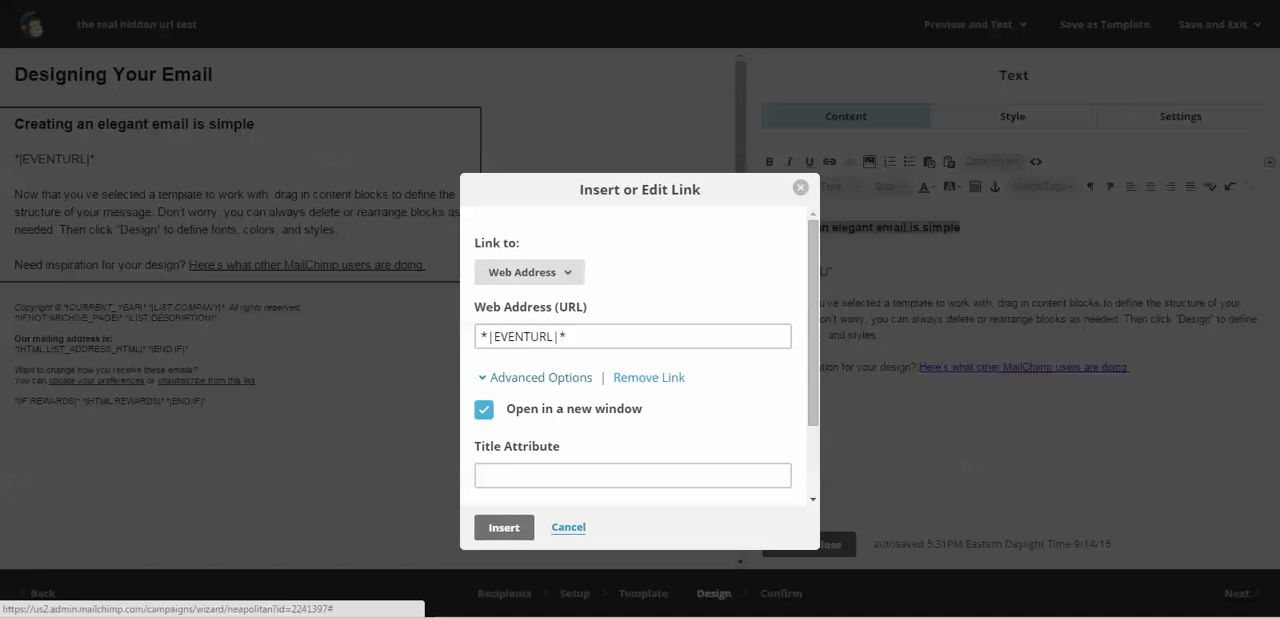
click(540, 378)
click(504, 421)
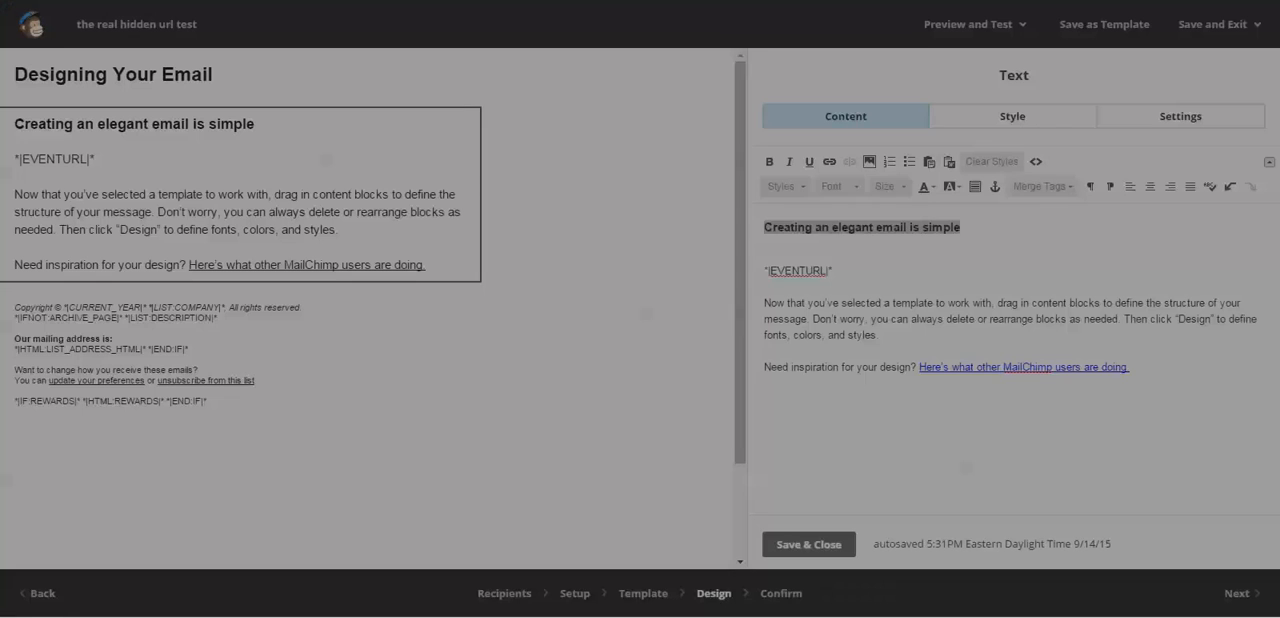
click(765, 255)
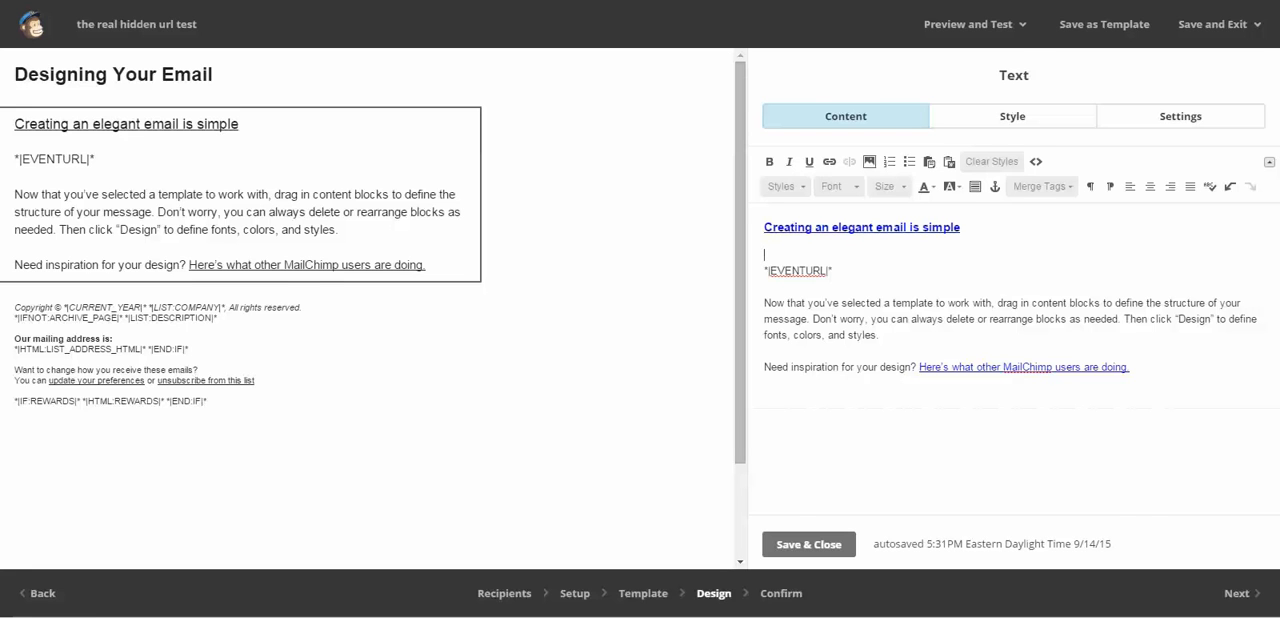
- Save and close the text block, and send the campaign to the ewp testing list
click(808, 544)
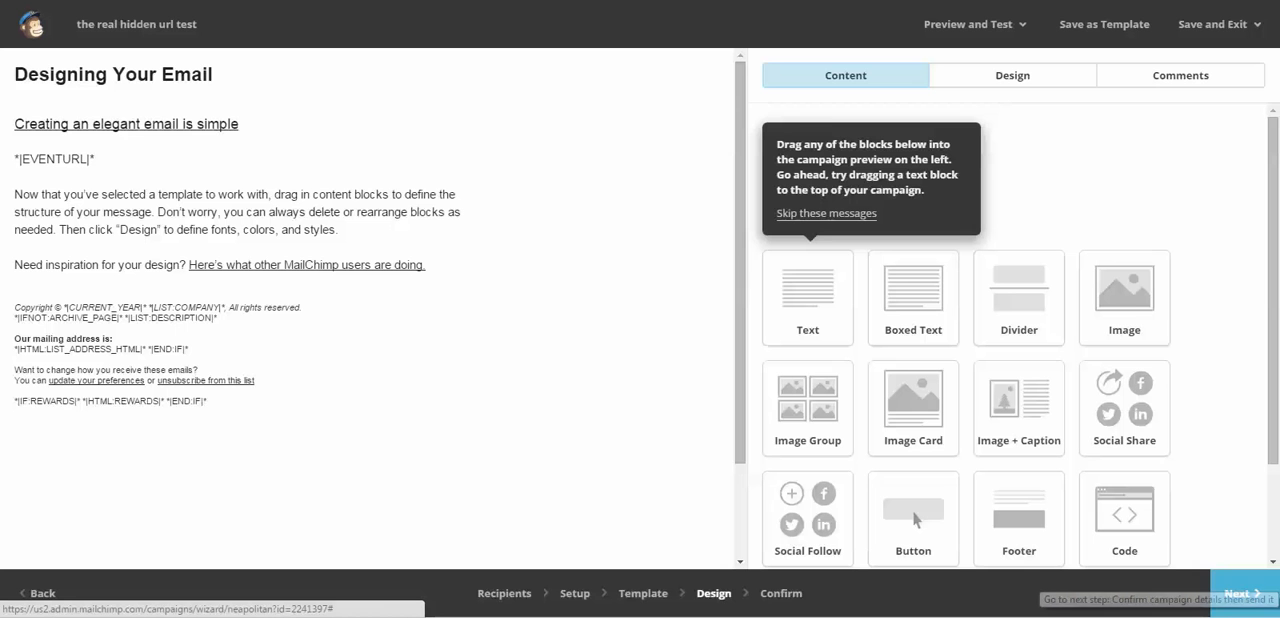
click(1242, 593)
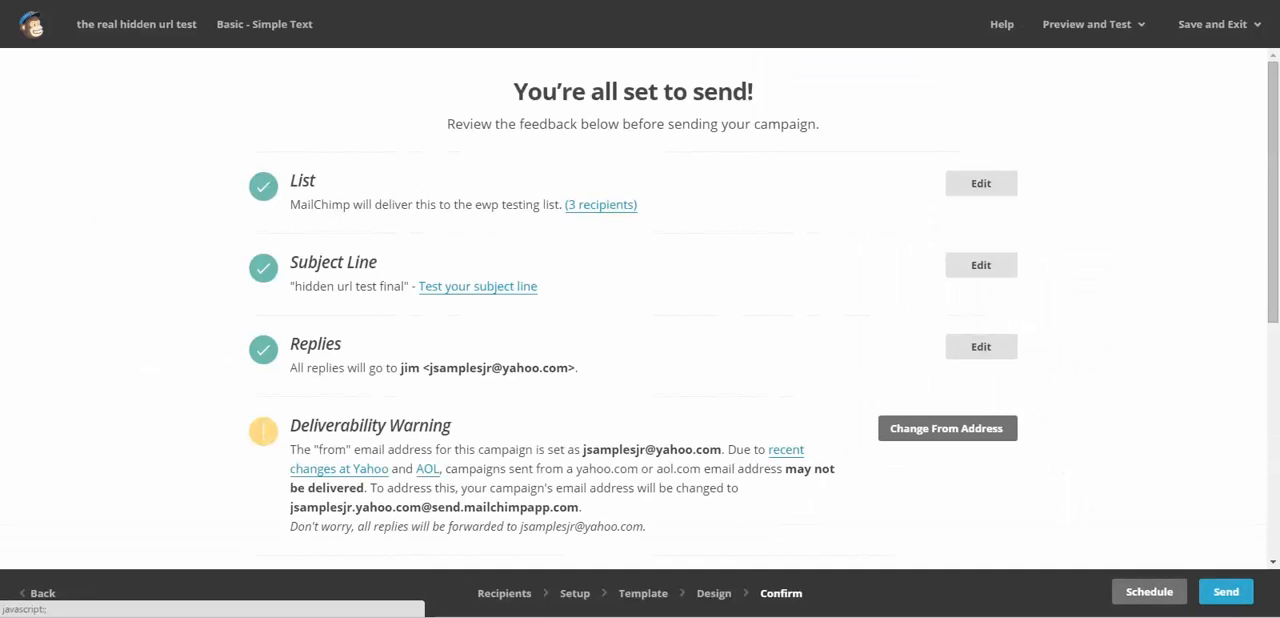
click(1226, 592)
click(514, 510)
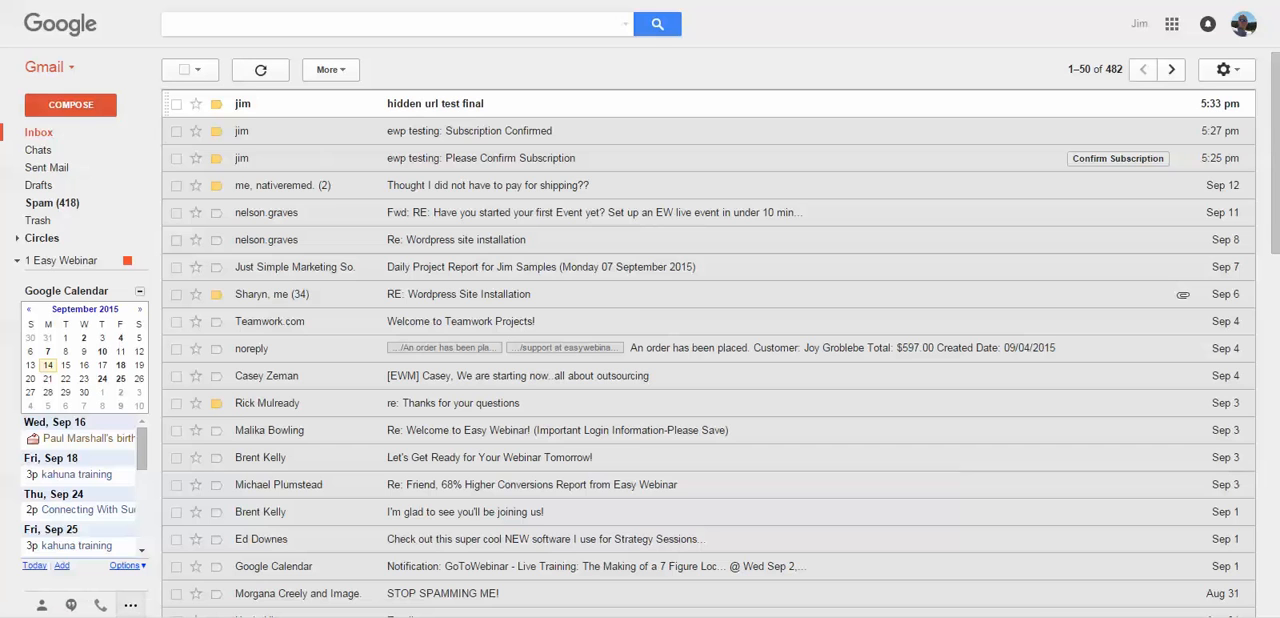
- Switch to Gmail, open the 'hidden url test final' email and view the first message's recipient details
click(435, 104)
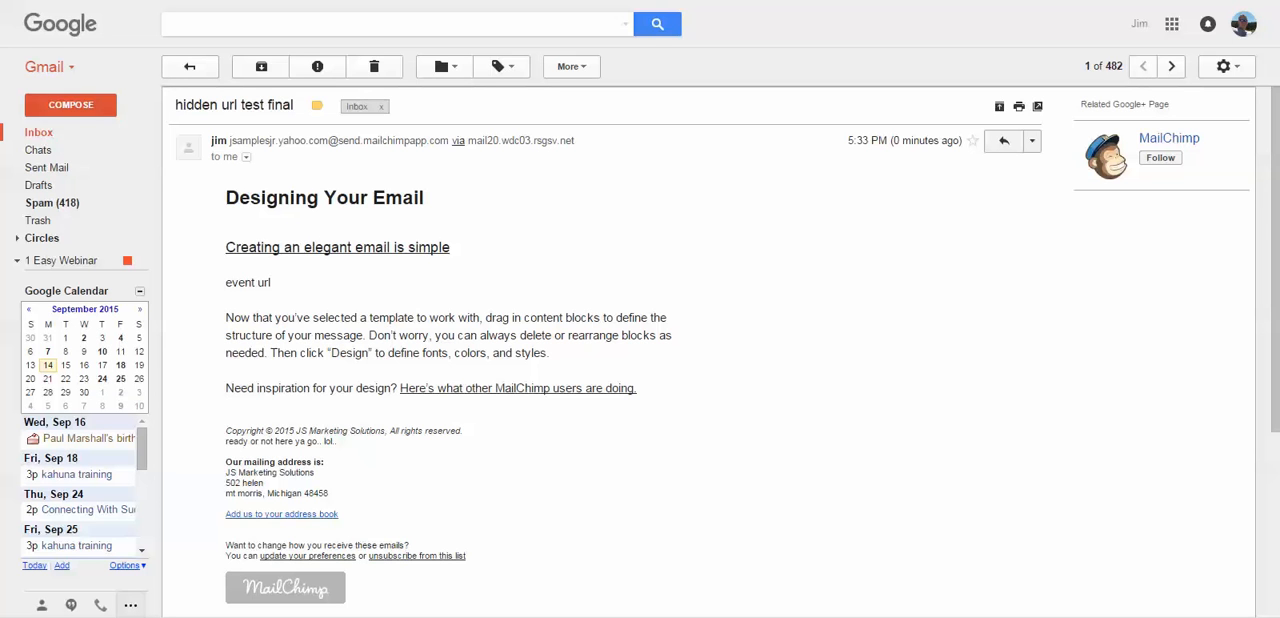
click(246, 157)
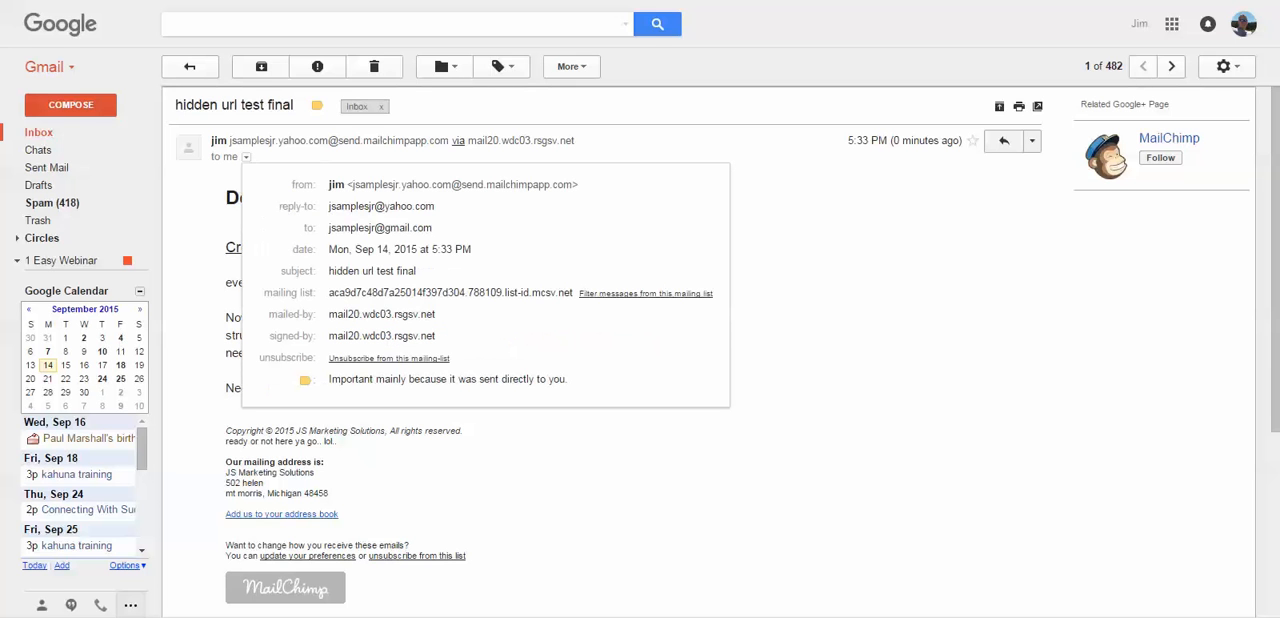
mouse_move(391, 229)
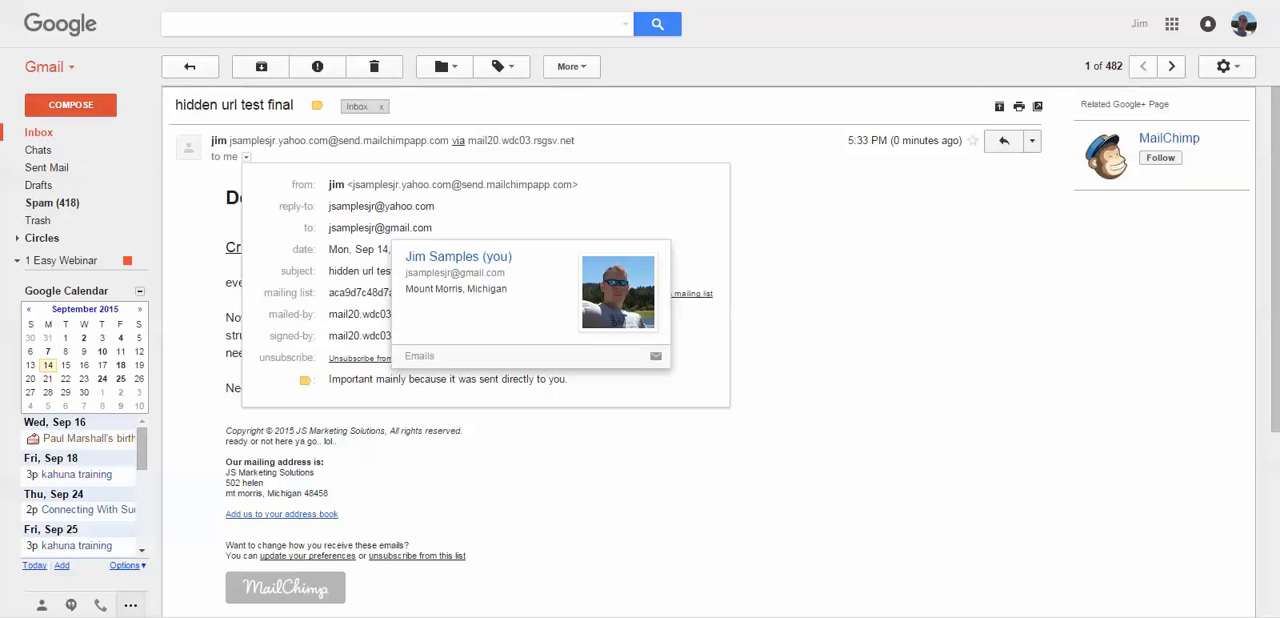
key(Escape)
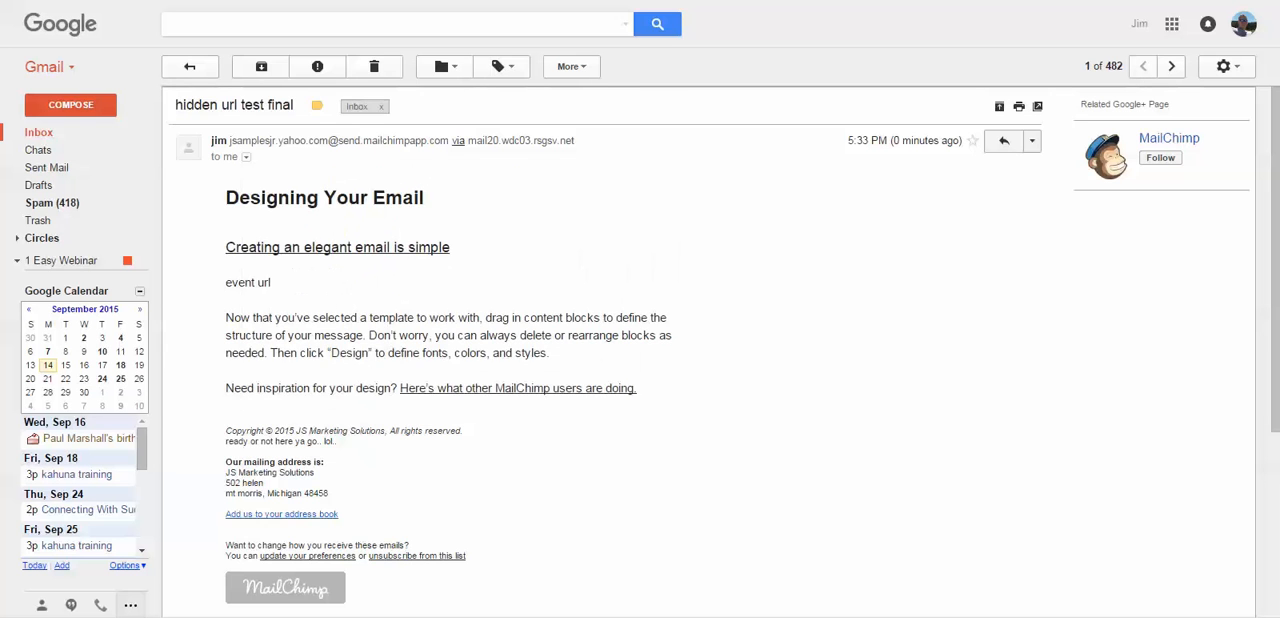
- View the recipient details of the second 'hidden url test final' message and expand its hidden content
scroll(640, 350, down, 3)
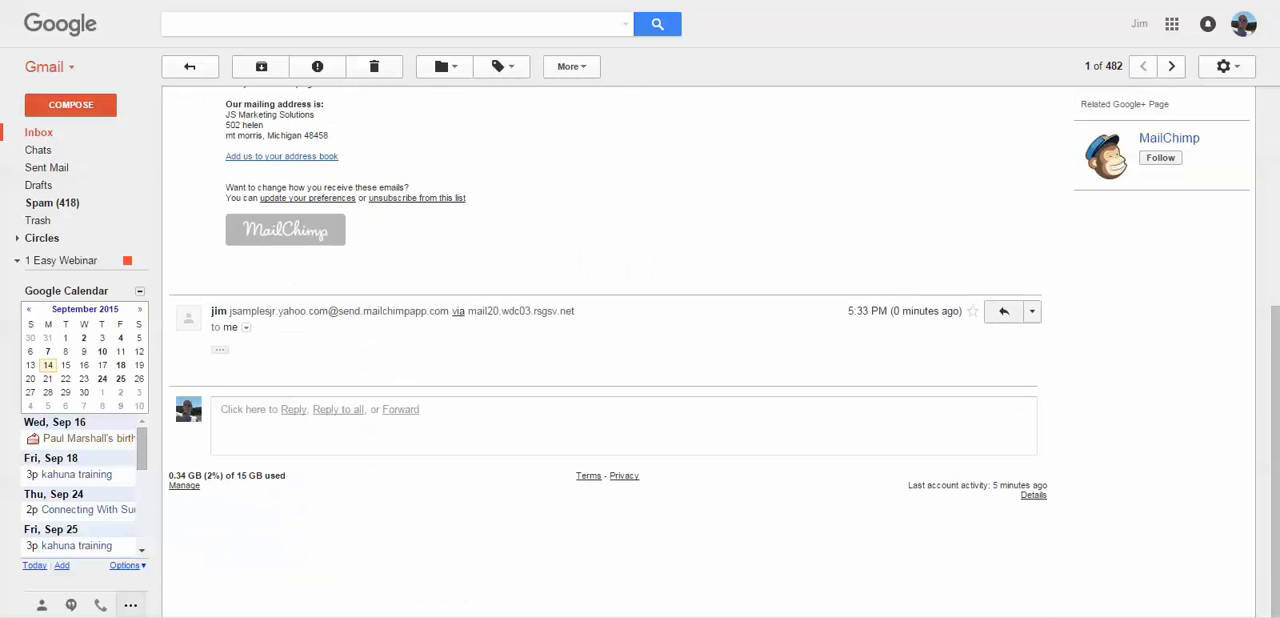
click(245, 327)
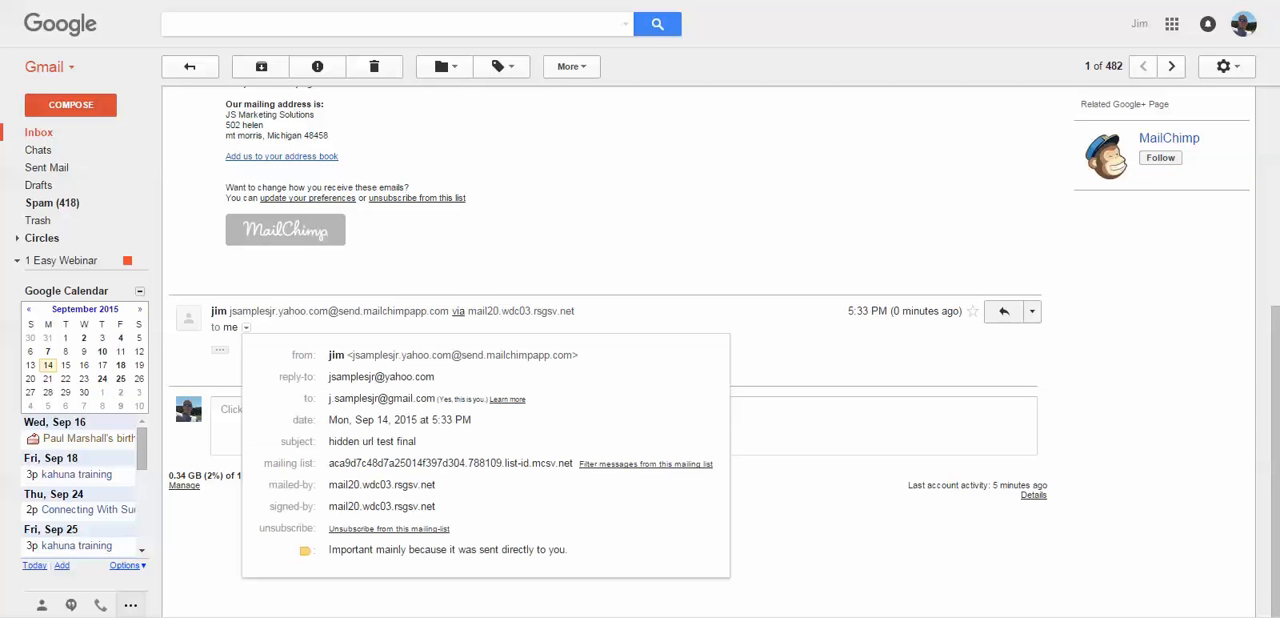
click(186, 385)
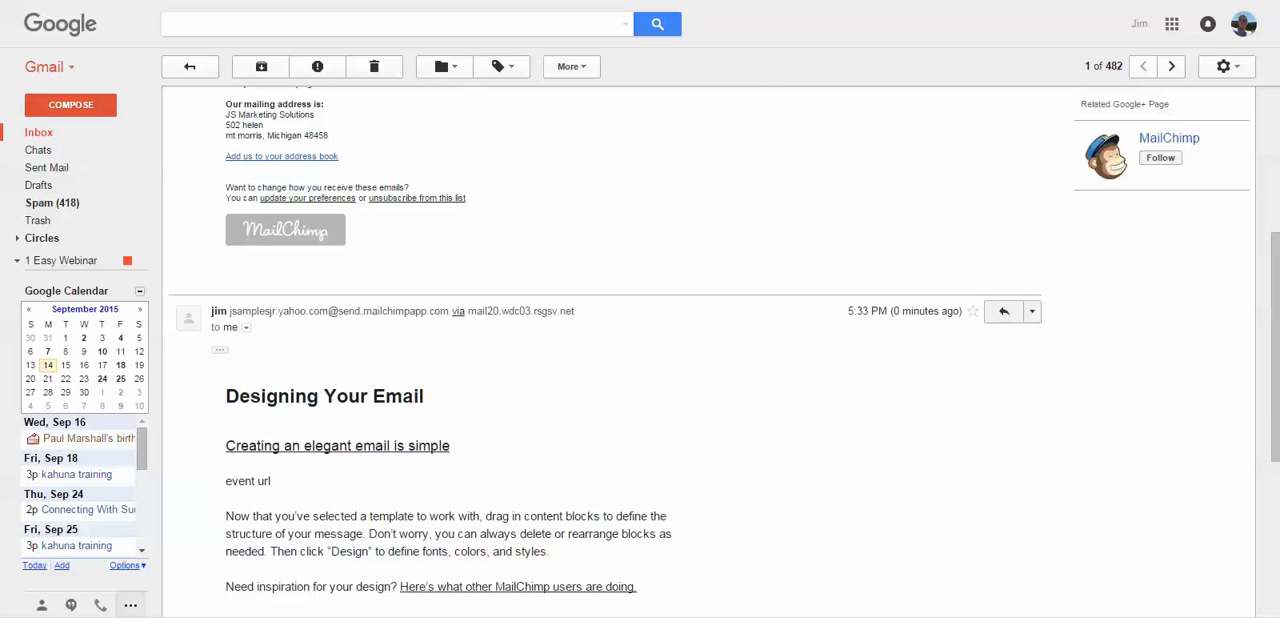
scroll(700, 350, down, 5)
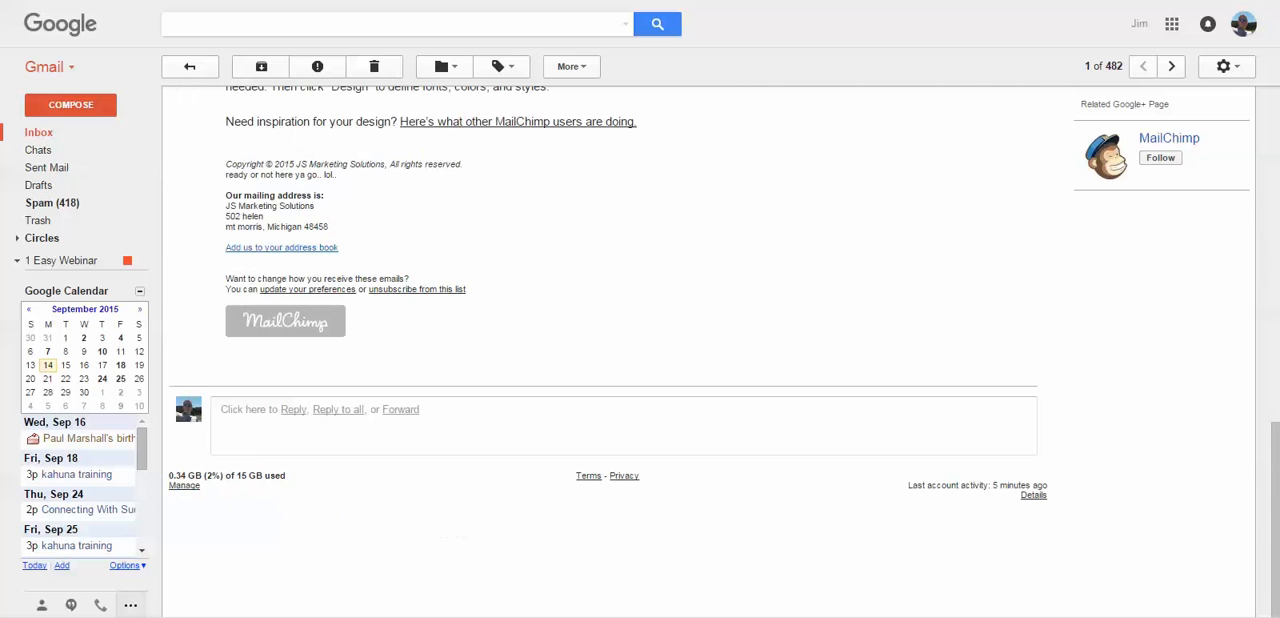
- Review the open message's body and footer, return to the inbox and reopen the 'hidden url test final' conversation
scroll(700, 350, up, 3)
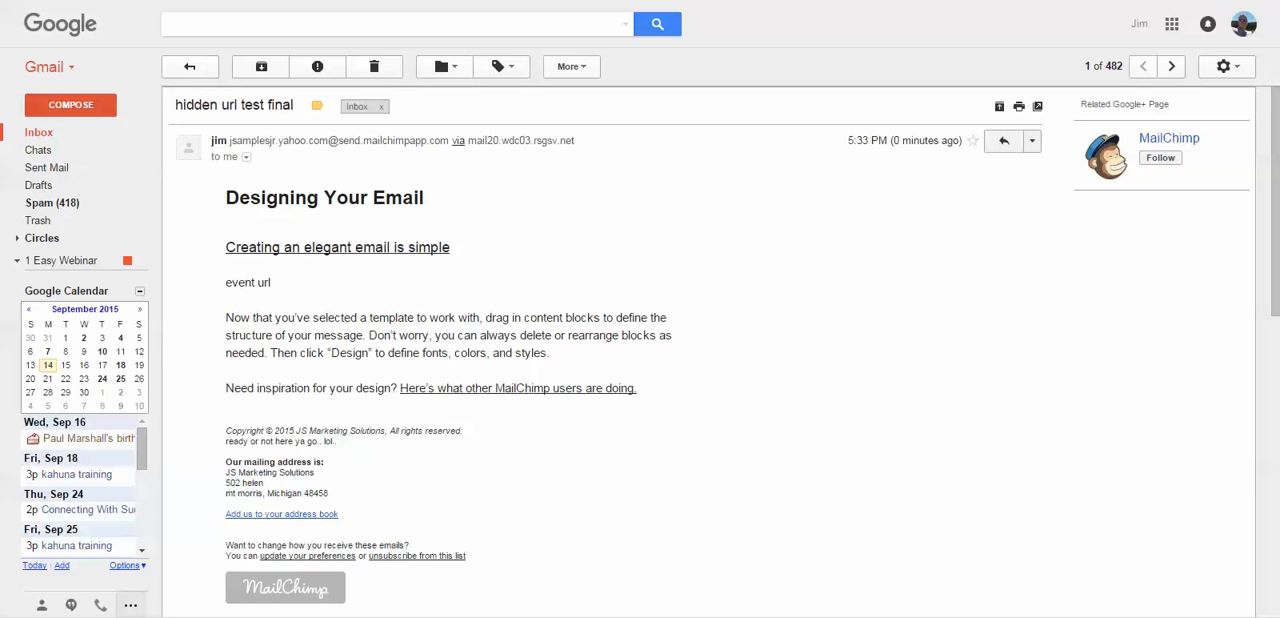
scroll(700, 350, down, 3)
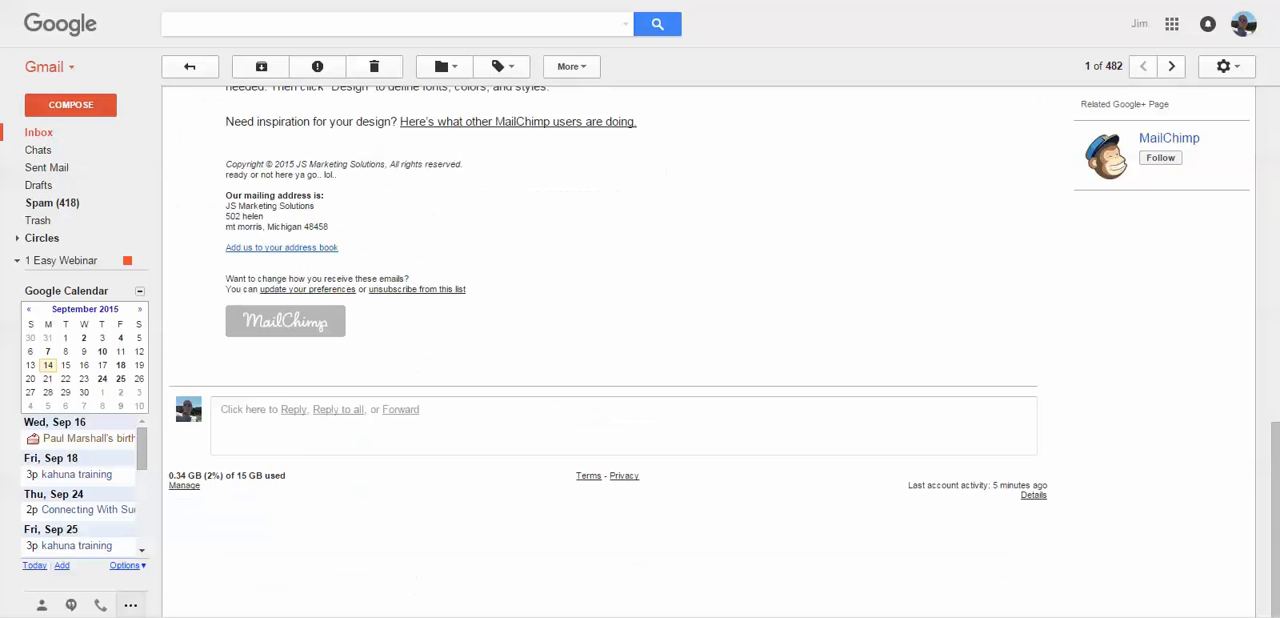
scroll(700, 350, up, 8)
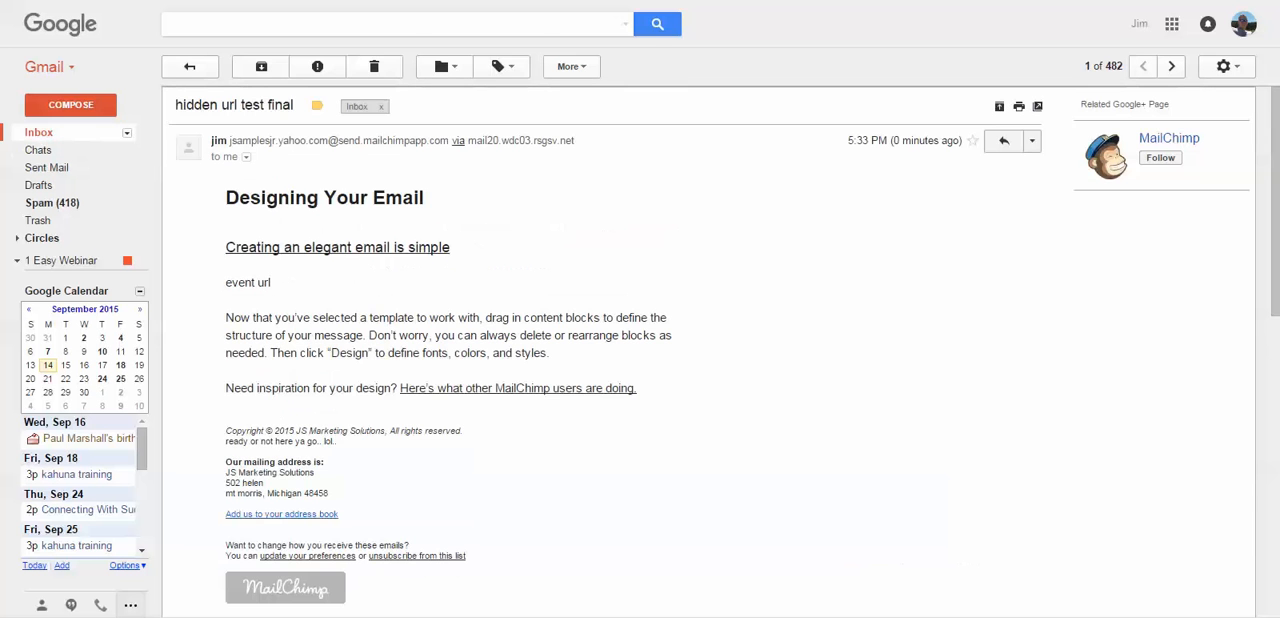
click(60, 132)
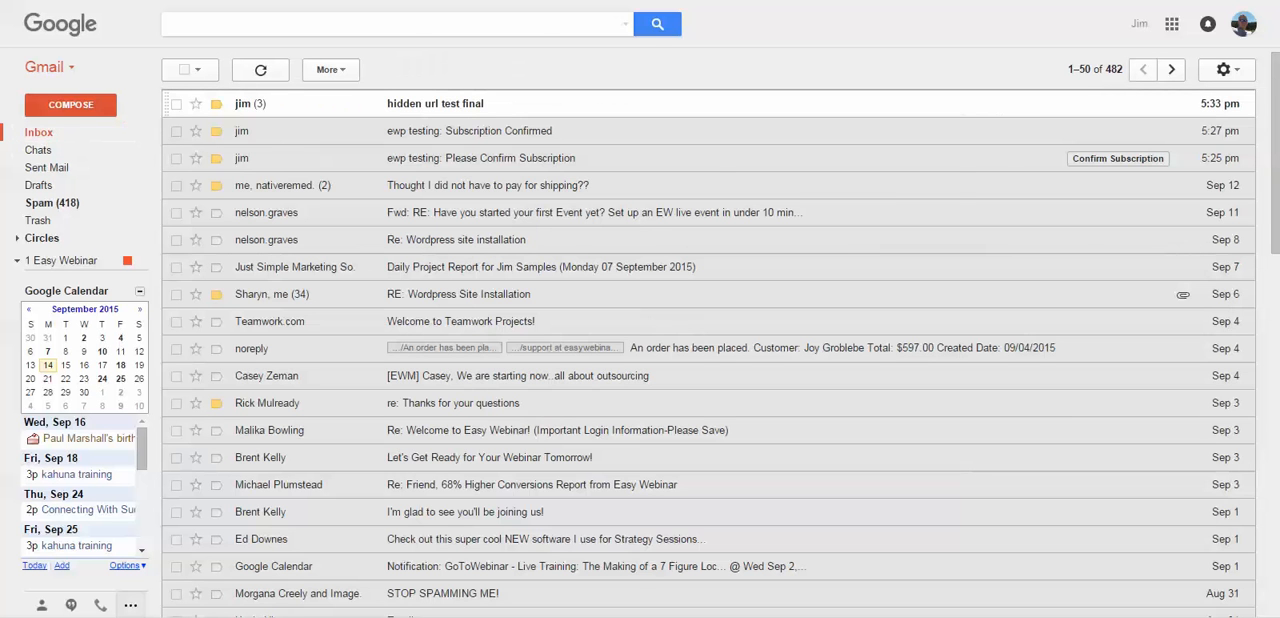
click(435, 104)
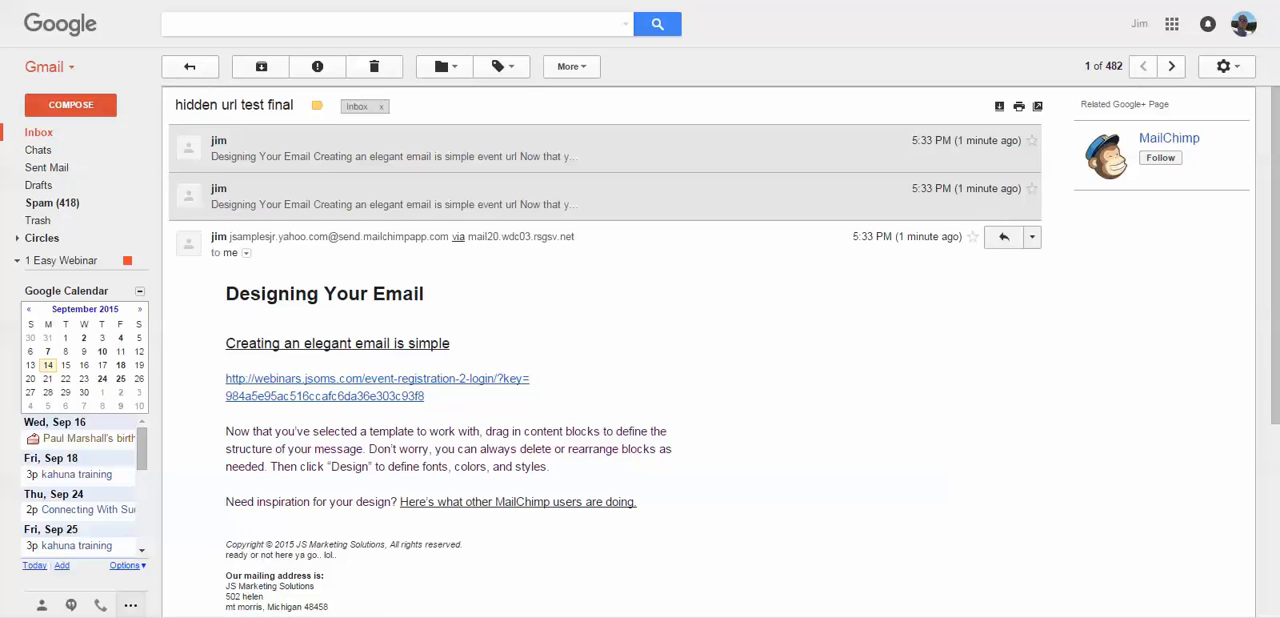
- View the recipient details of the latest 'hidden url test final' message, including the contact card for its recipient address
click(246, 253)
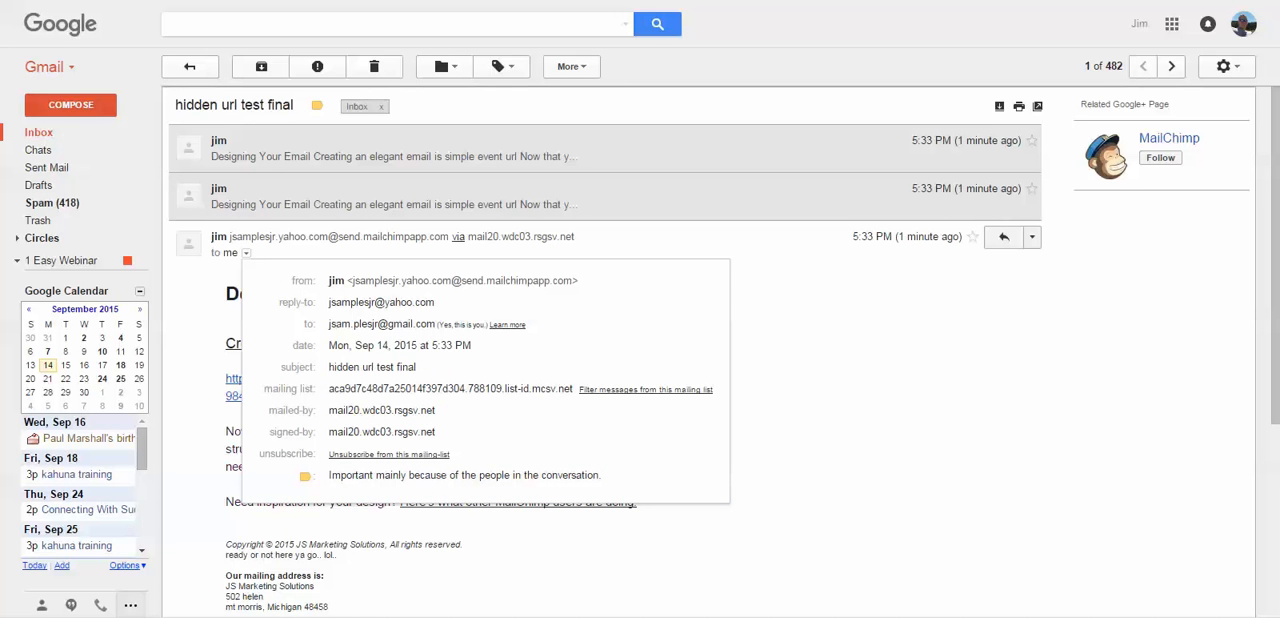
drag(327, 324, 368, 324)
mouse_move(372, 324)
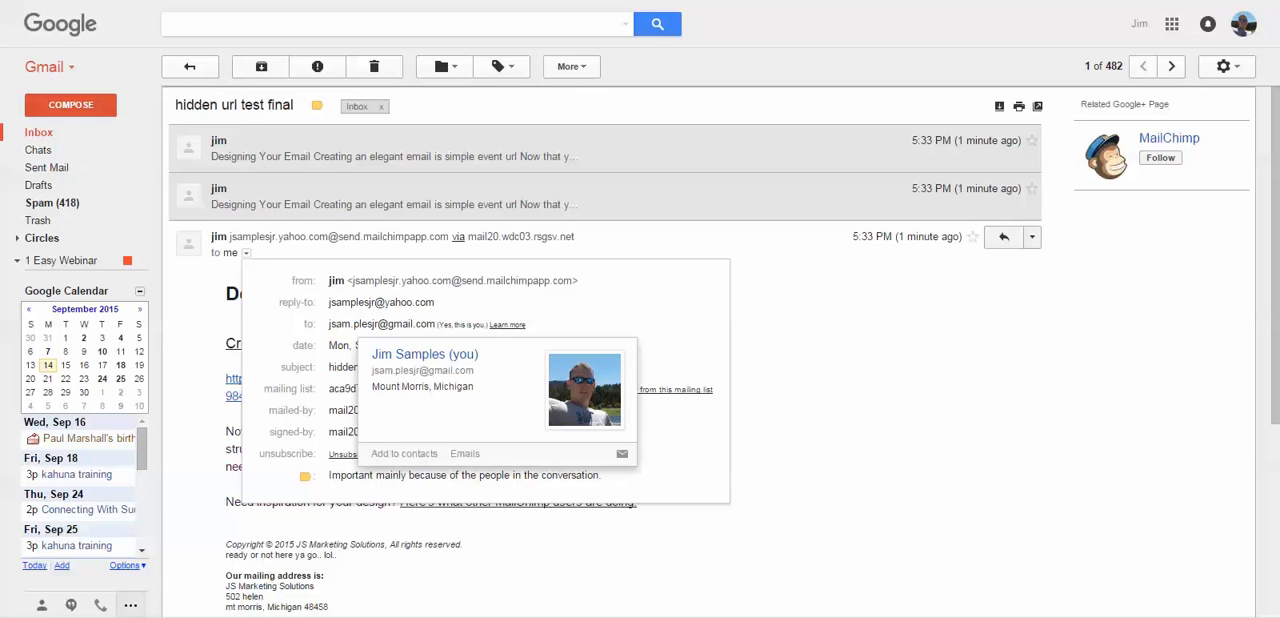
key(Escape)
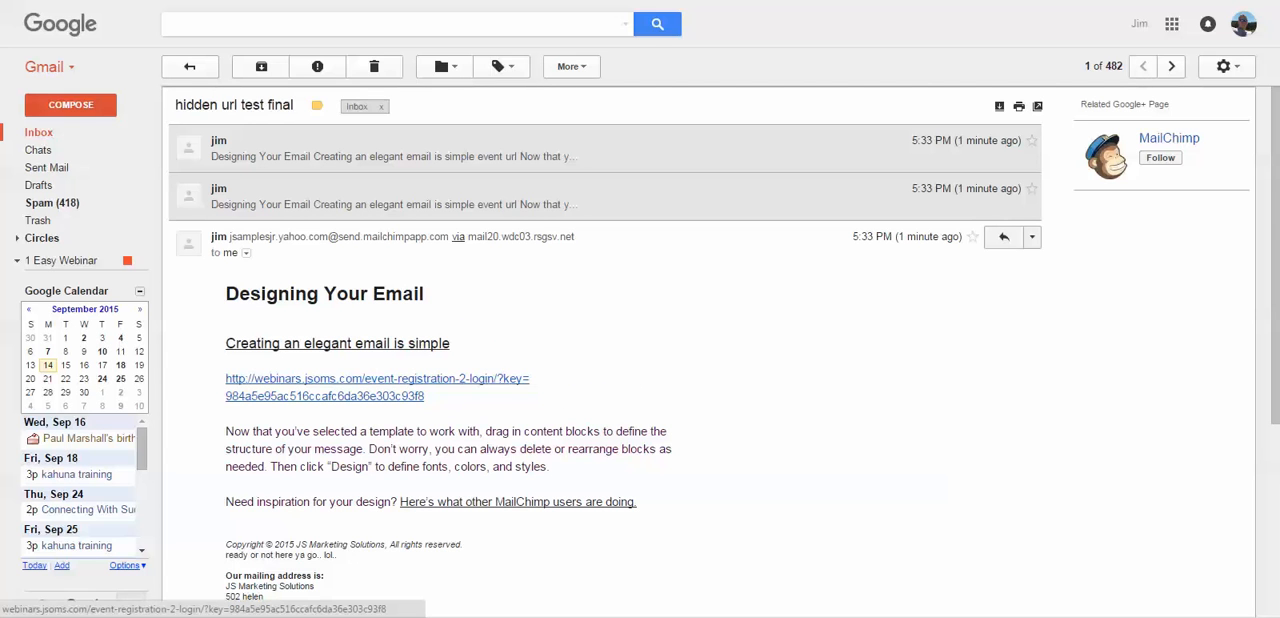
- Open the 'Creating an elegant email is simple' heading link in a new tab and check the event url against the Notepad note
right_click(325, 344)
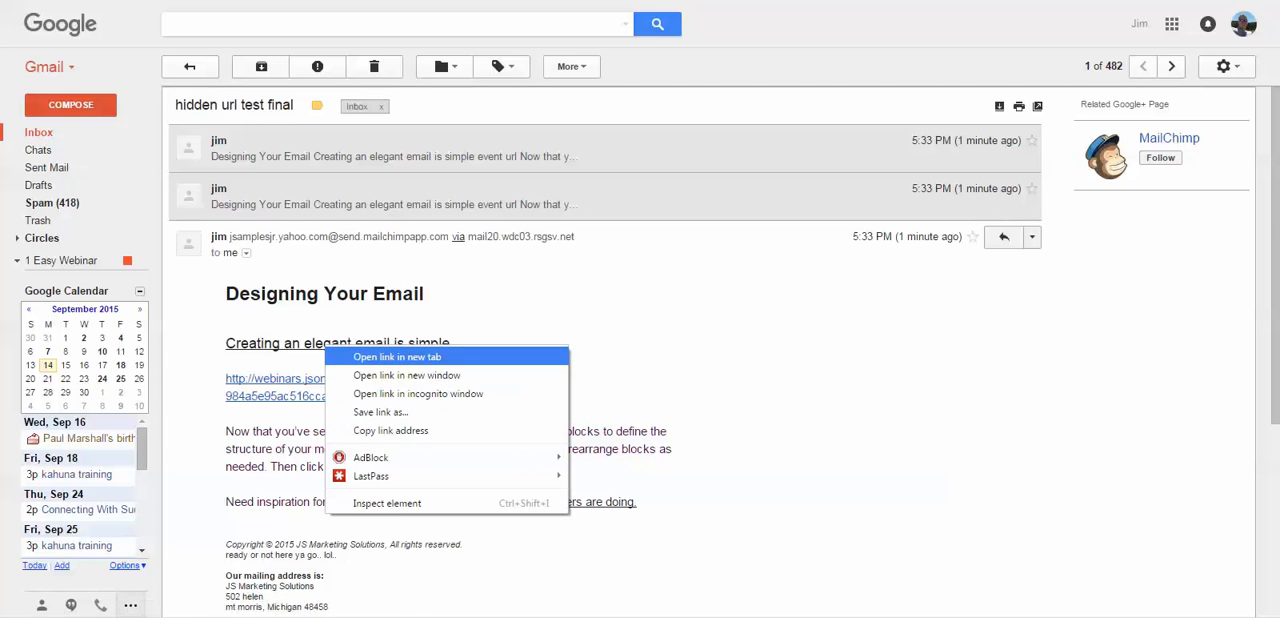
click(390, 357)
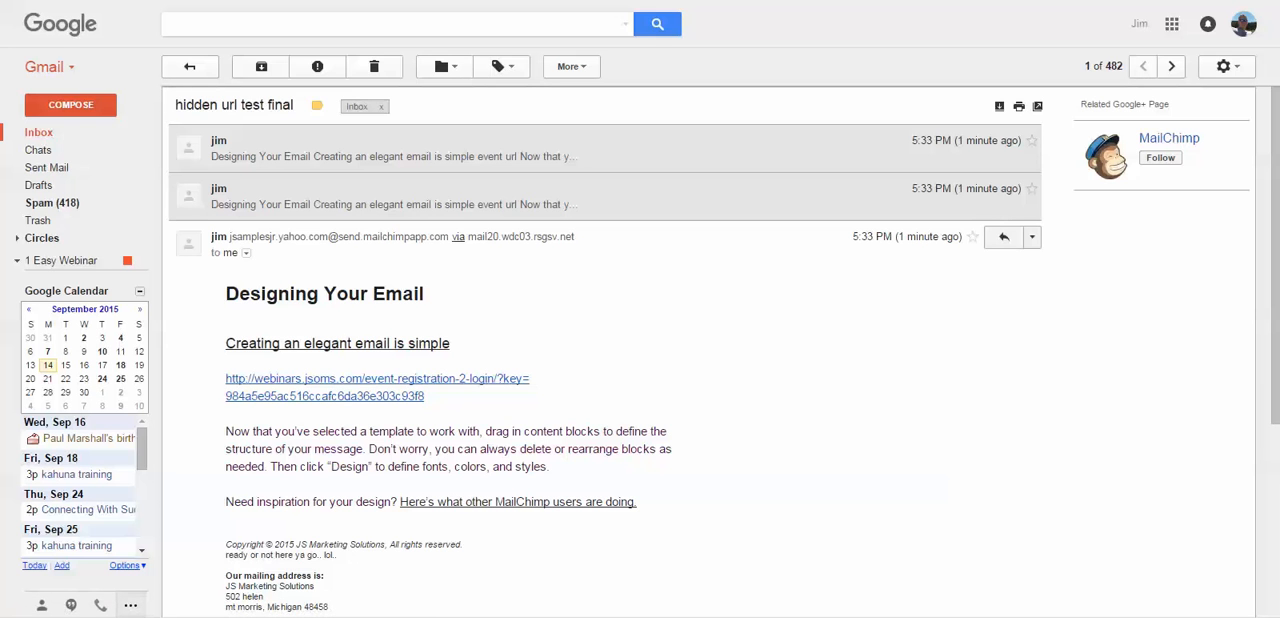
drag(1279, 148, 595, 174)
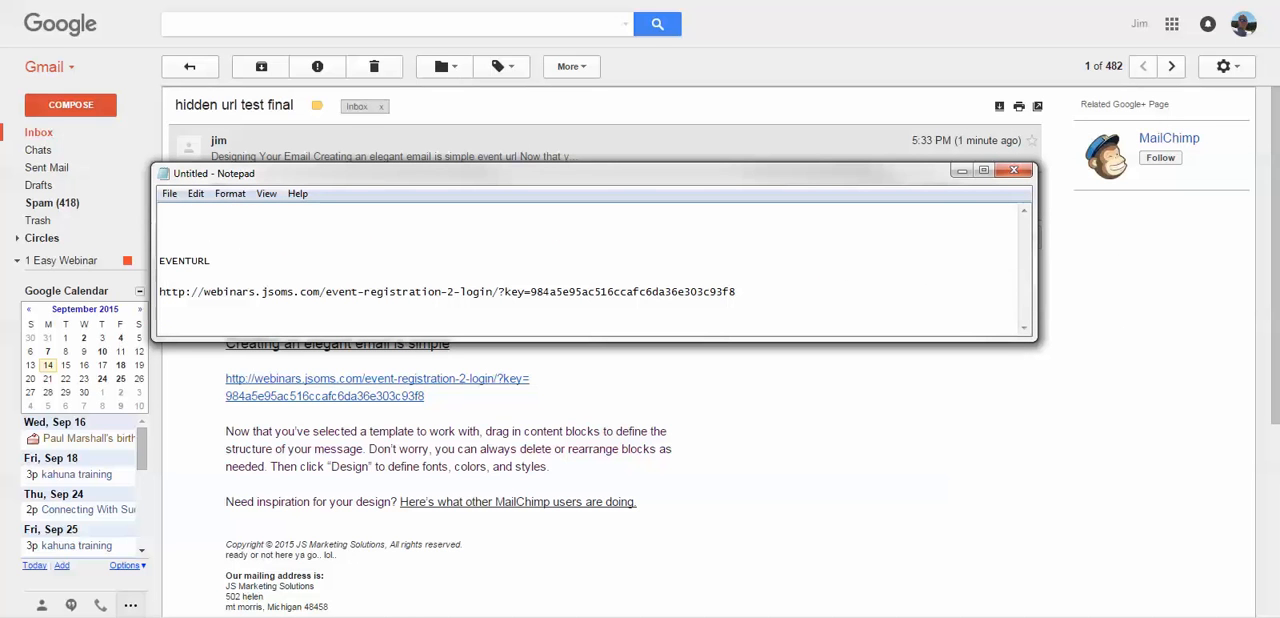
drag(595, 174, 1279, 136)
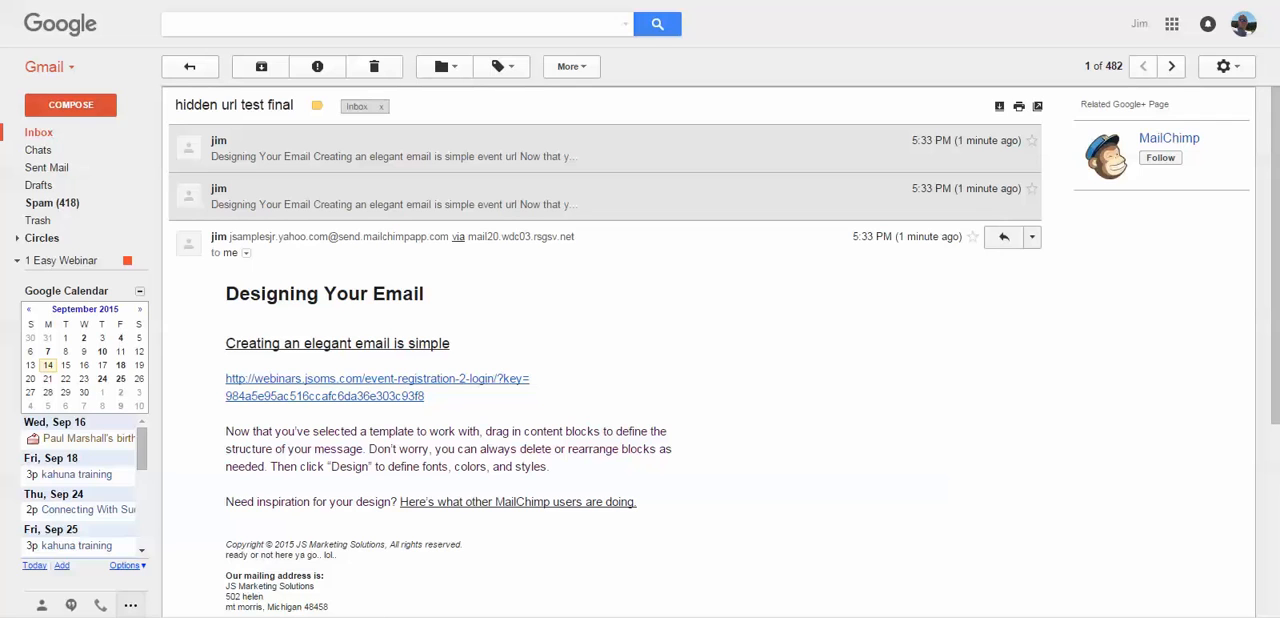